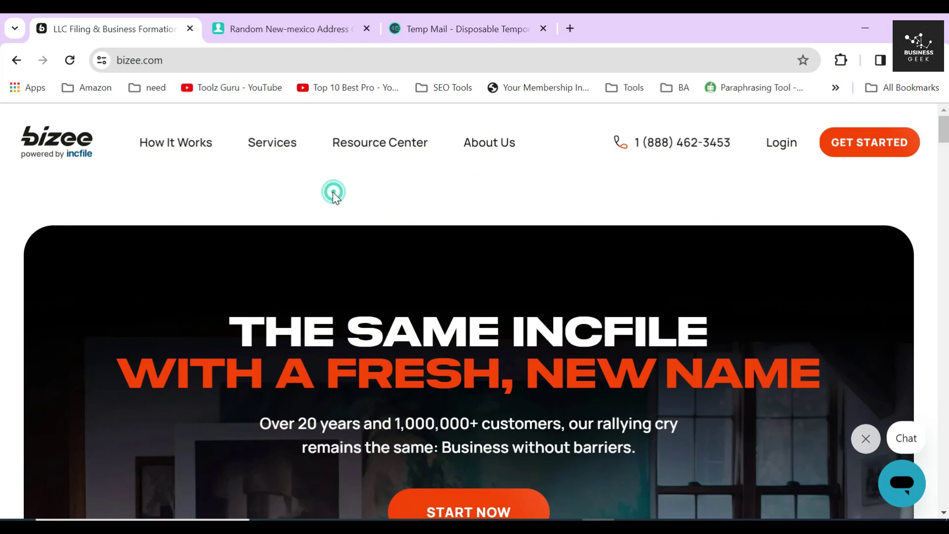
# Step: Scroll through the Bizee homepage and review its formation offers
pyautogui.click(145, 187)
pyautogui.scroll(-10, 507, 208)
pyautogui.moveTo(324, 191); pyautogui.dragTo(456, 222)
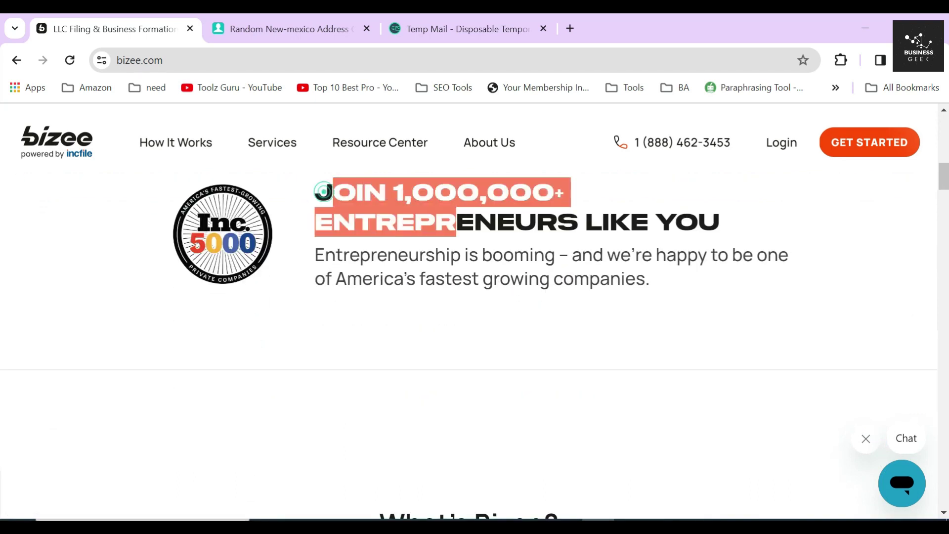
pyautogui.moveTo(313, 255); pyautogui.dragTo(526, 310)
pyautogui.scroll(5, 523, 303)
pyautogui.scroll(3, 523, 304)
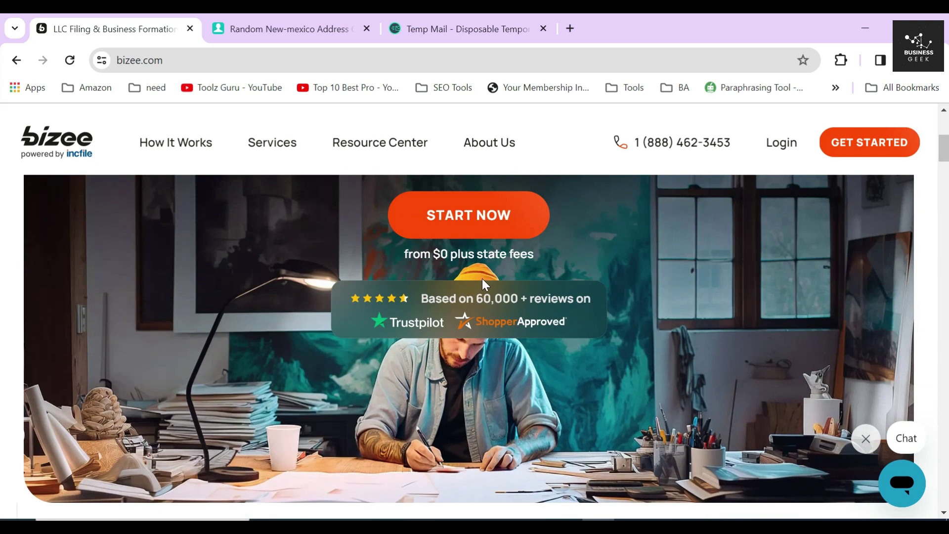
# Step: Highlight the 'from $0 plus state fees' and 'only pay a state fee' pricing lines
pyautogui.tripleClick(435, 253)
pyautogui.scroll(-12, 517, 300)
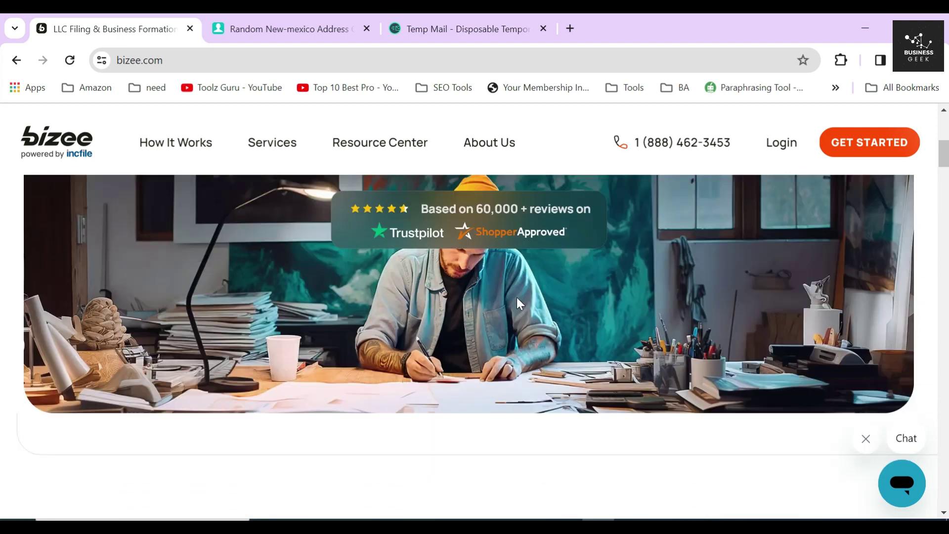
pyautogui.scroll(-5, 502, 284)
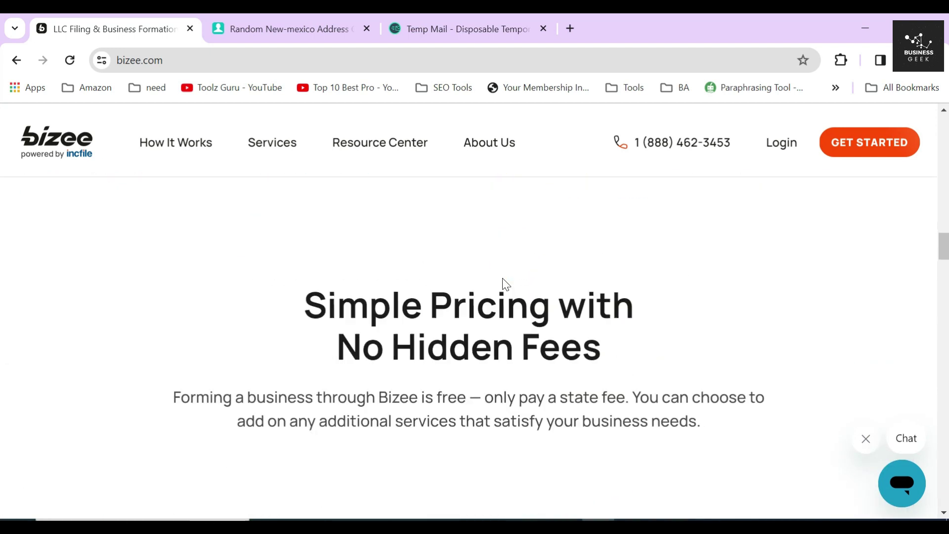
pyautogui.moveTo(299, 280); pyautogui.dragTo(606, 351)
pyautogui.moveTo(486, 372); pyautogui.dragTo(629, 373)
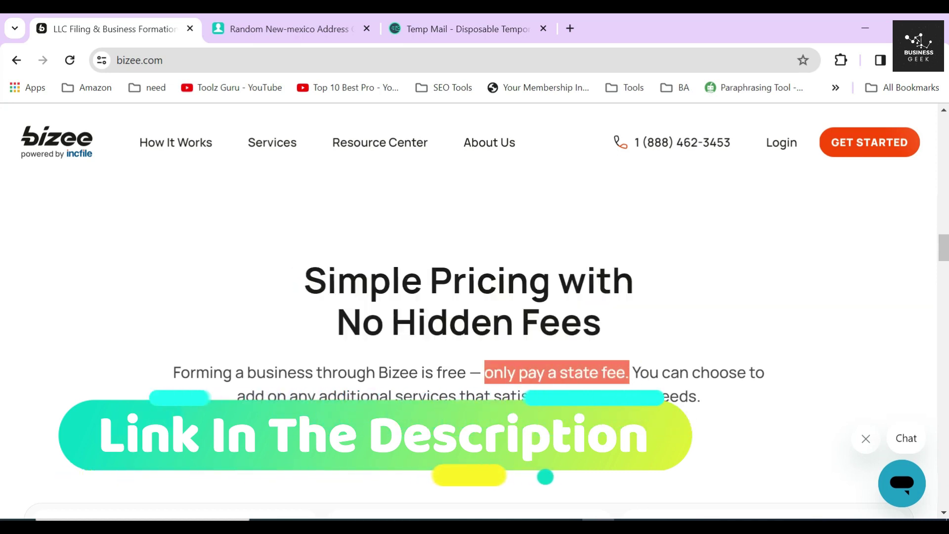
pyautogui.click(739, 366)
pyautogui.moveTo(942, 247); pyautogui.dragTo(2, 131)
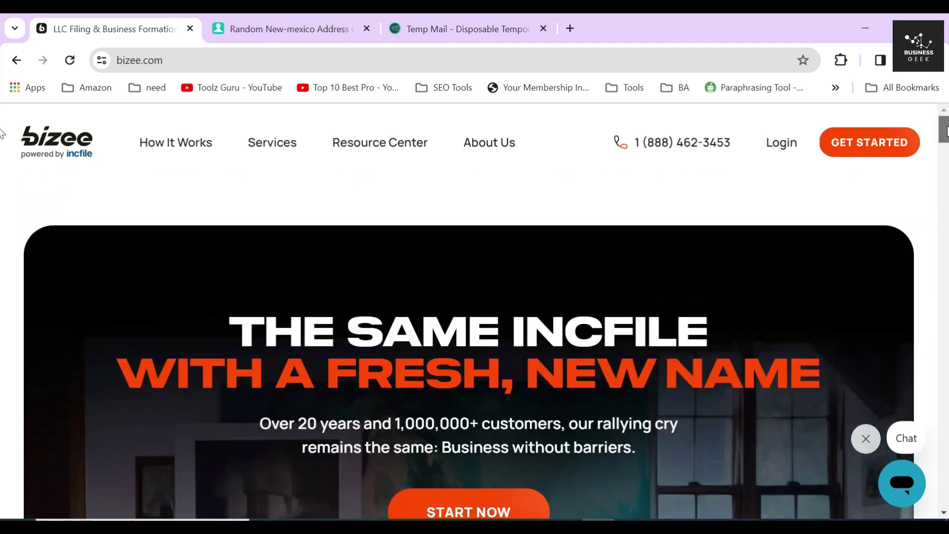
# Step: Go to Services > Form a C Corporation and start the order with START NOW
pyautogui.click(269, 150)
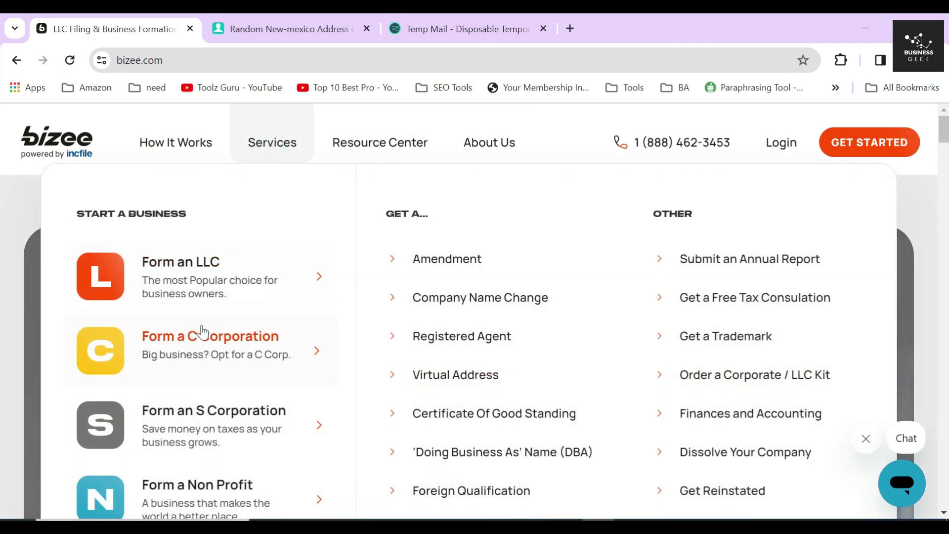
pyautogui.click(206, 350)
pyautogui.scroll(-5, 390, 305)
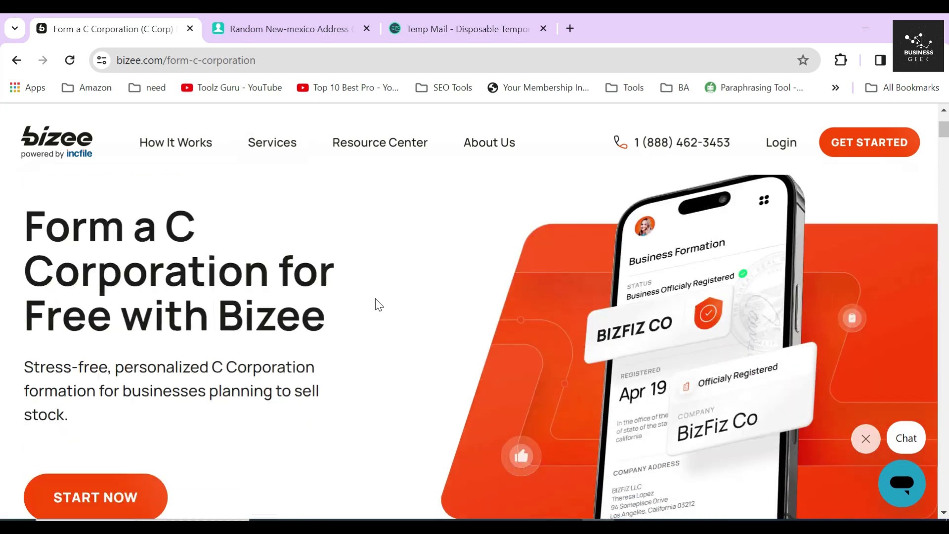
pyautogui.click(83, 364)
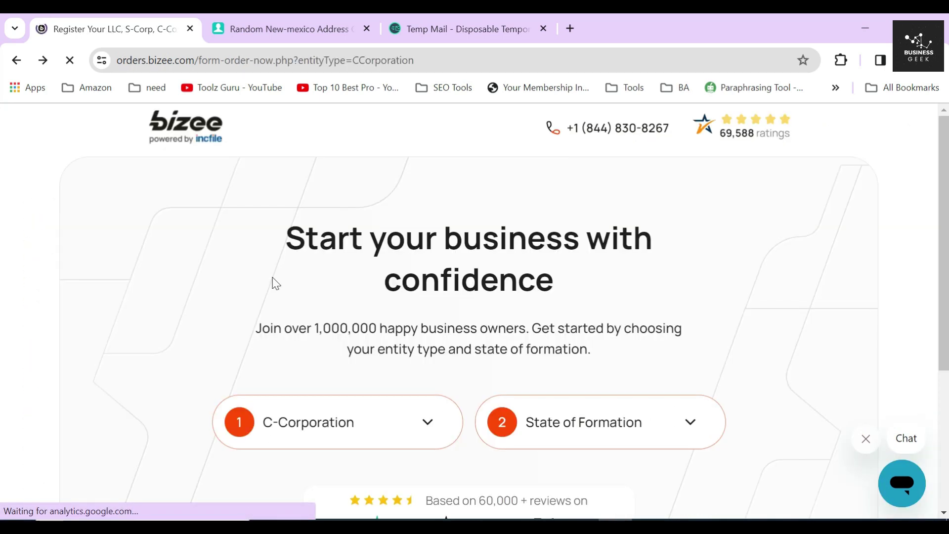
# Step: Choose C-Corporation as the entity type and New Mexico as the state of formation
pyautogui.click(265, 273)
pyautogui.scroll(-5, 269, 277)
pyautogui.click(325, 198)
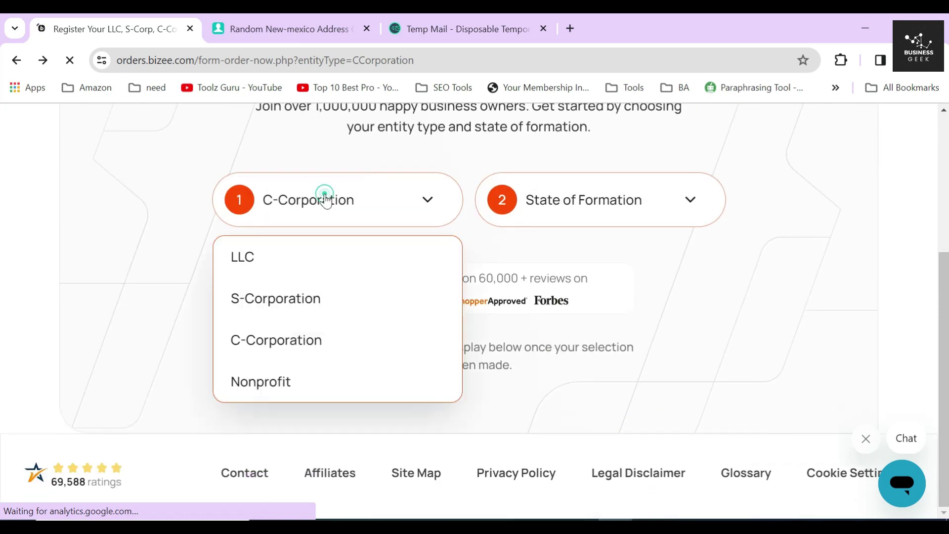
pyautogui.click(270, 341)
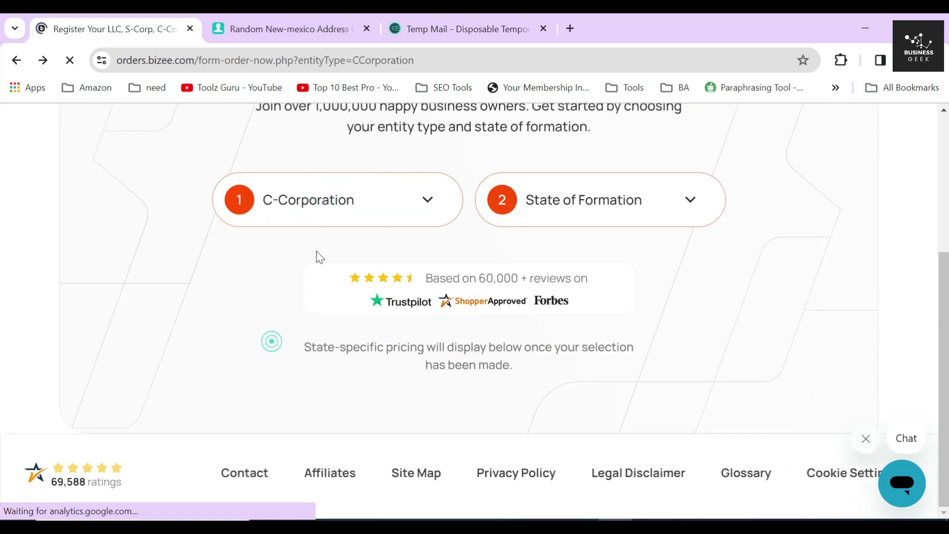
pyautogui.click(558, 208)
pyautogui.scroll(-10, 575, 301)
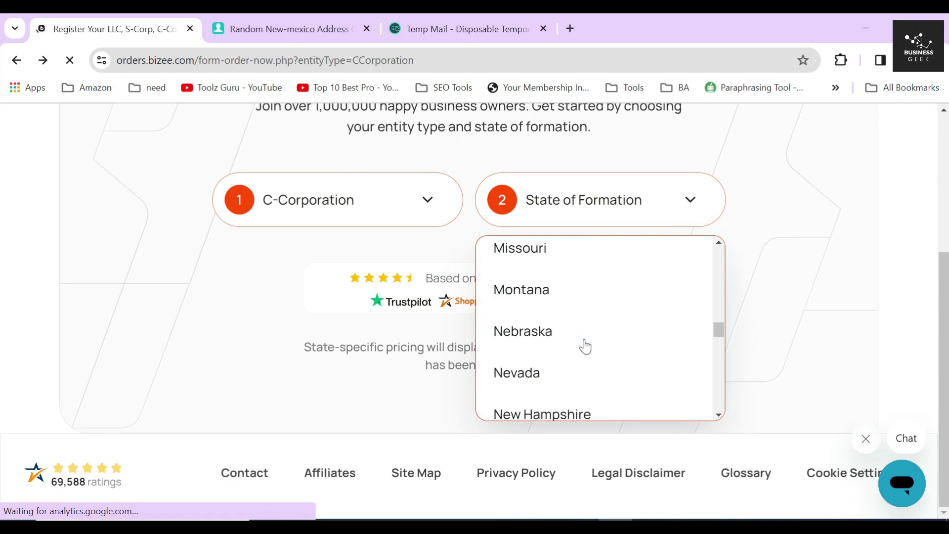
pyautogui.scroll(-3, 585, 346)
pyautogui.click(549, 348)
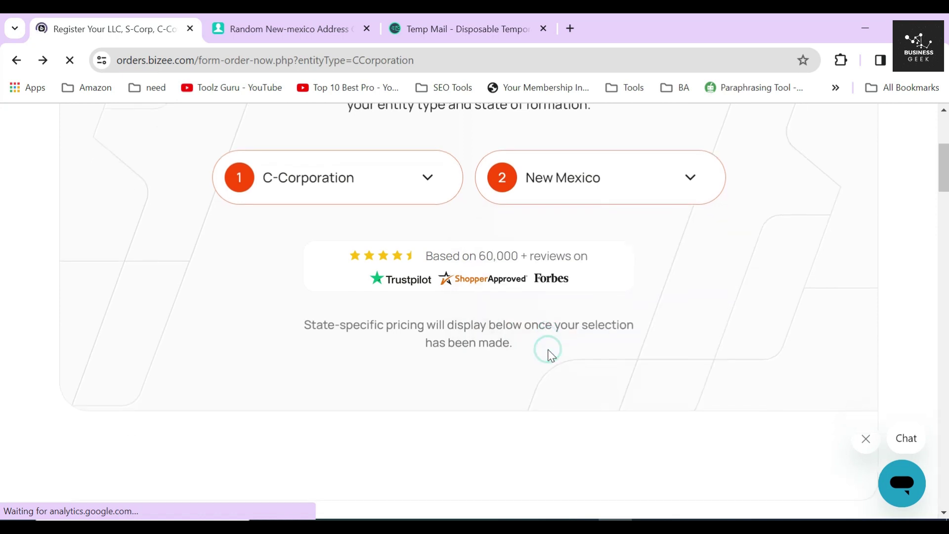
pyautogui.click(235, 241)
pyautogui.click(465, 248)
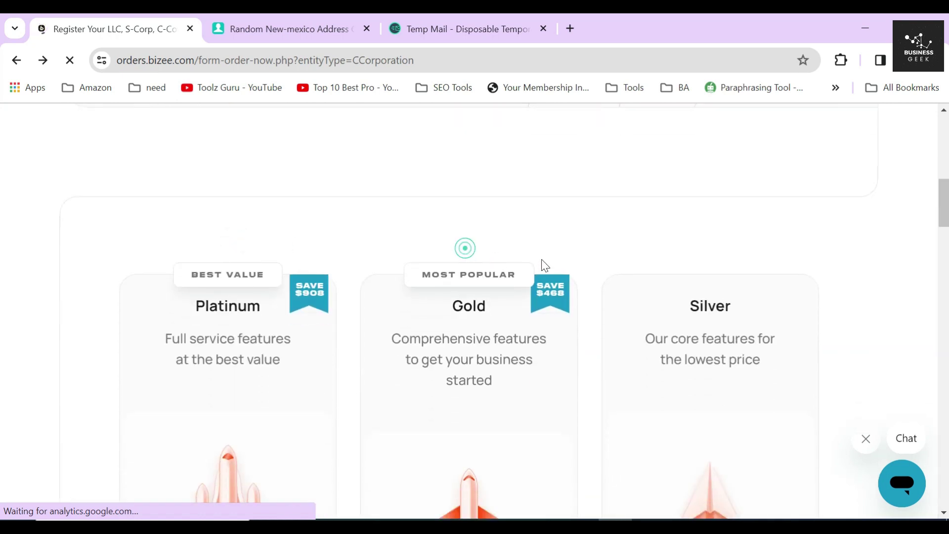
pyautogui.scroll(-3, 662, 276)
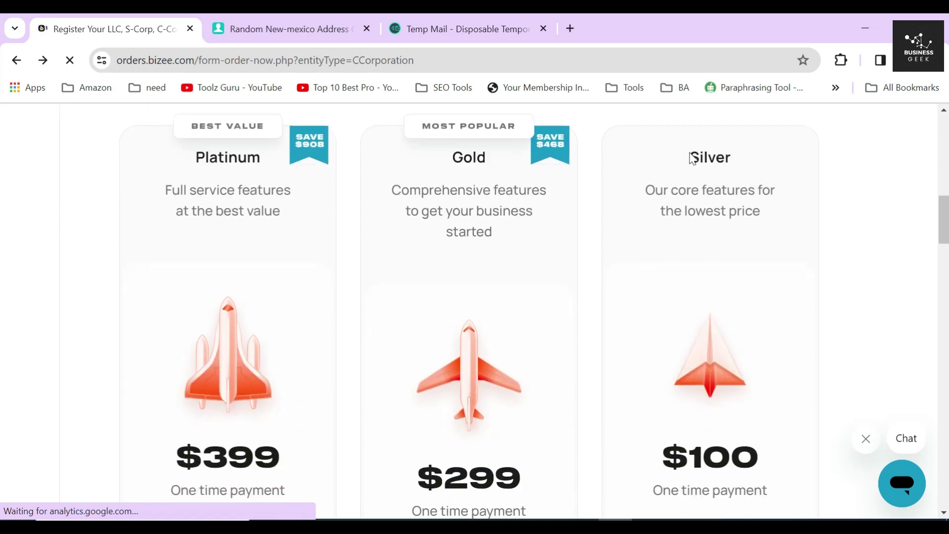
pyautogui.moveTo(691, 157); pyautogui.dragTo(752, 171)
pyautogui.moveTo(645, 190); pyautogui.dragTo(769, 222)
pyautogui.scroll(-5, 714, 343)
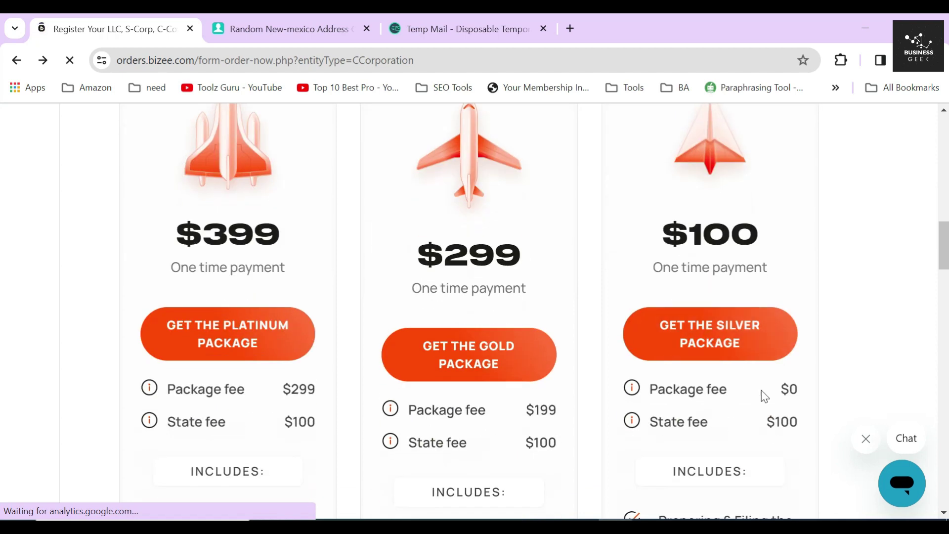
pyautogui.moveTo(774, 386); pyautogui.dragTo(831, 387)
pyautogui.scroll(2, 809, 350)
pyautogui.moveTo(662, 307); pyautogui.dragTo(767, 315)
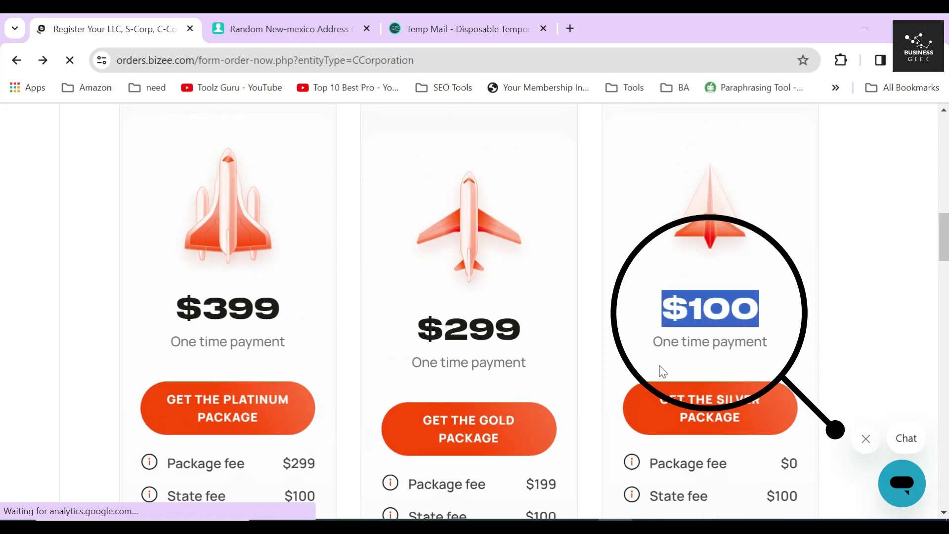
pyautogui.click(598, 372)
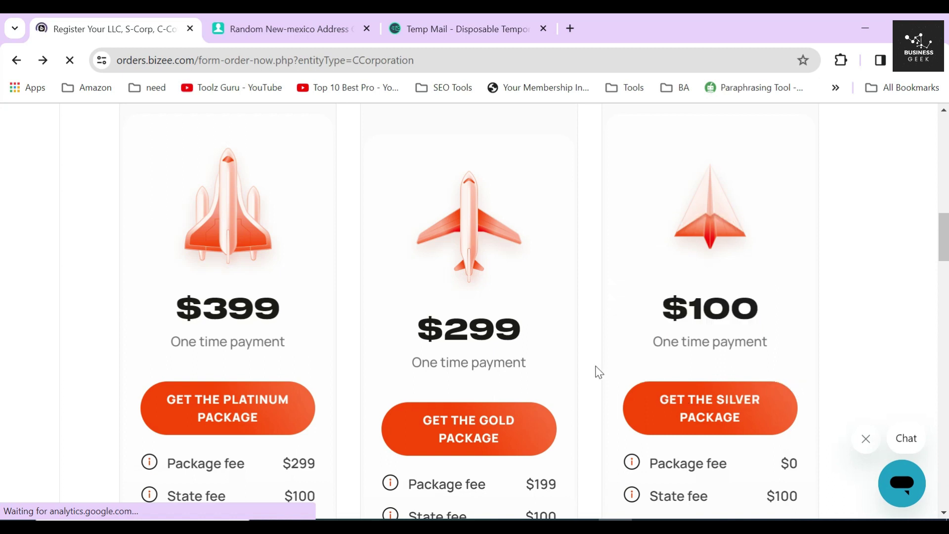
pyautogui.scroll(-6, 598, 372)
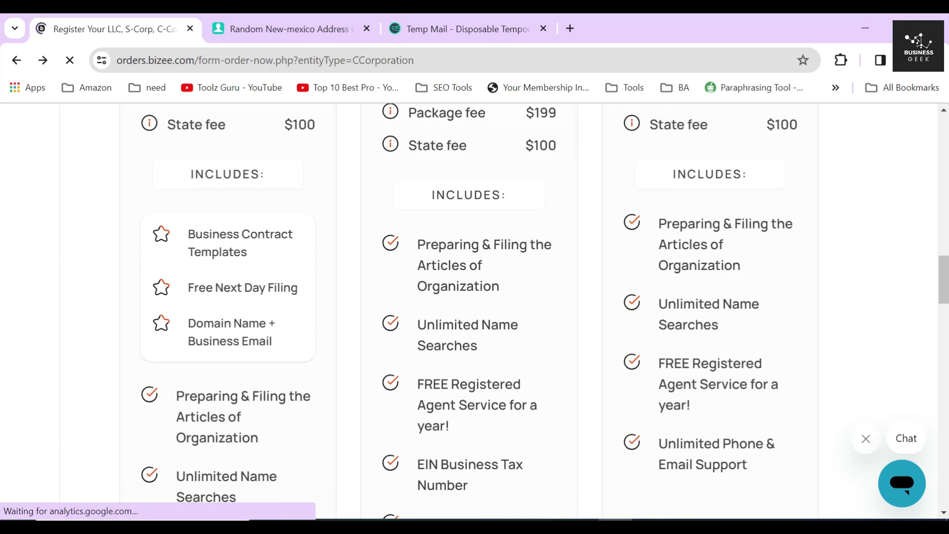
pyautogui.tripleClick(691, 244)
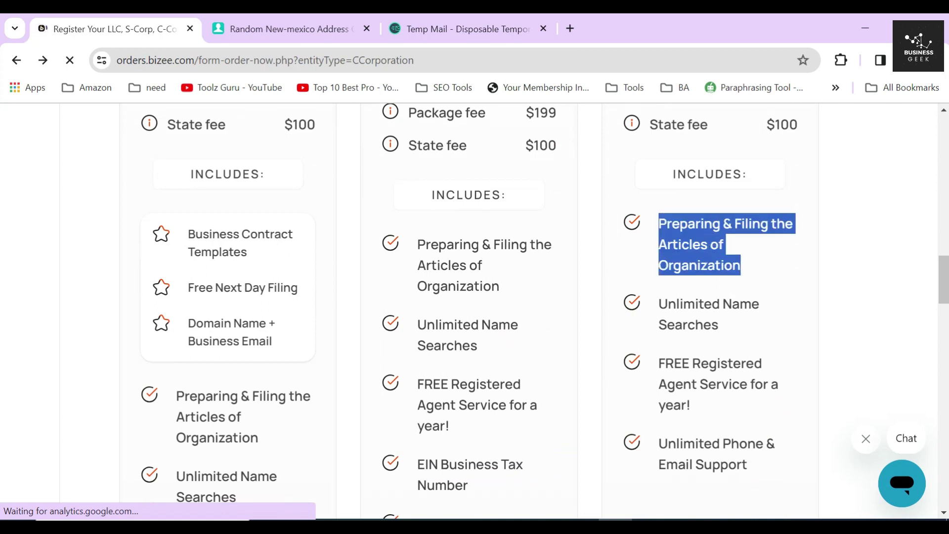
pyautogui.tripleClick(688, 324)
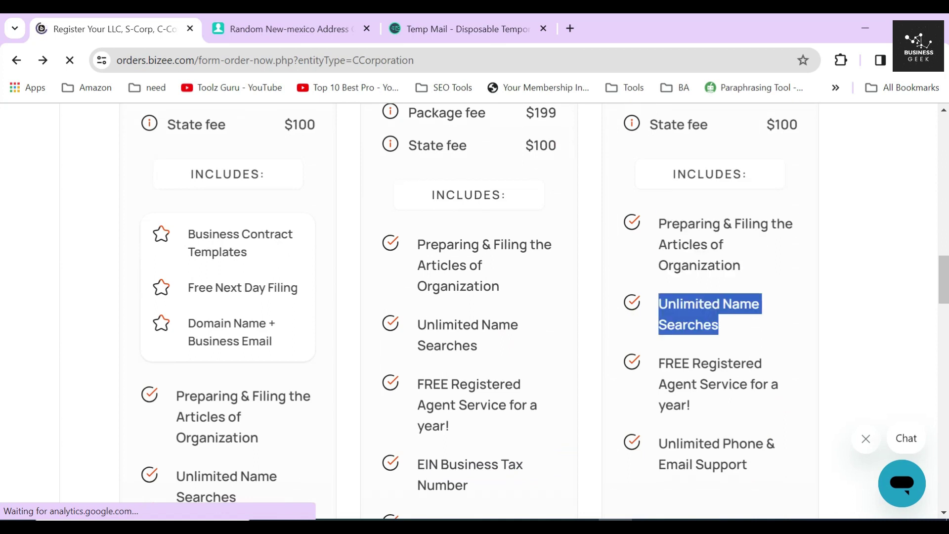
pyautogui.tripleClick(710, 384)
pyautogui.scroll(-3, 699, 381)
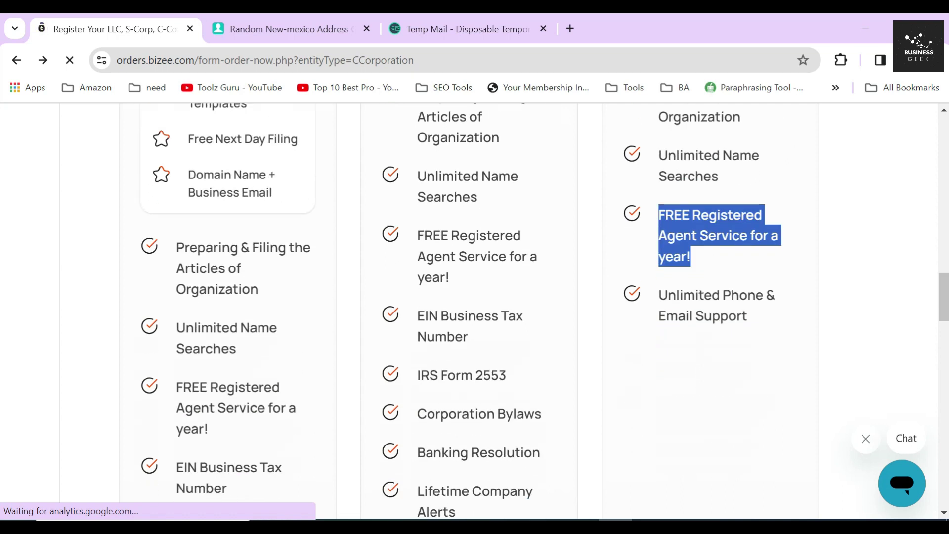
pyautogui.tripleClick(722, 316)
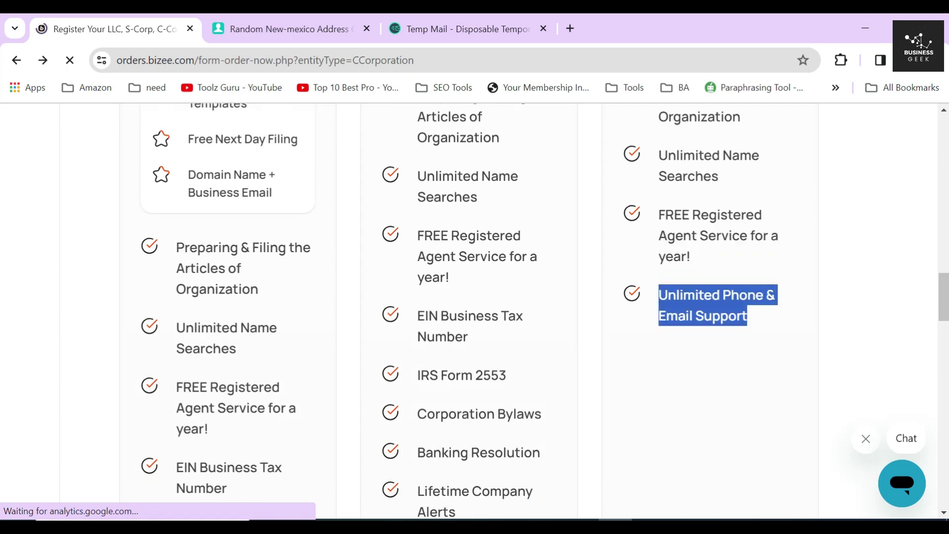
pyautogui.click(592, 291)
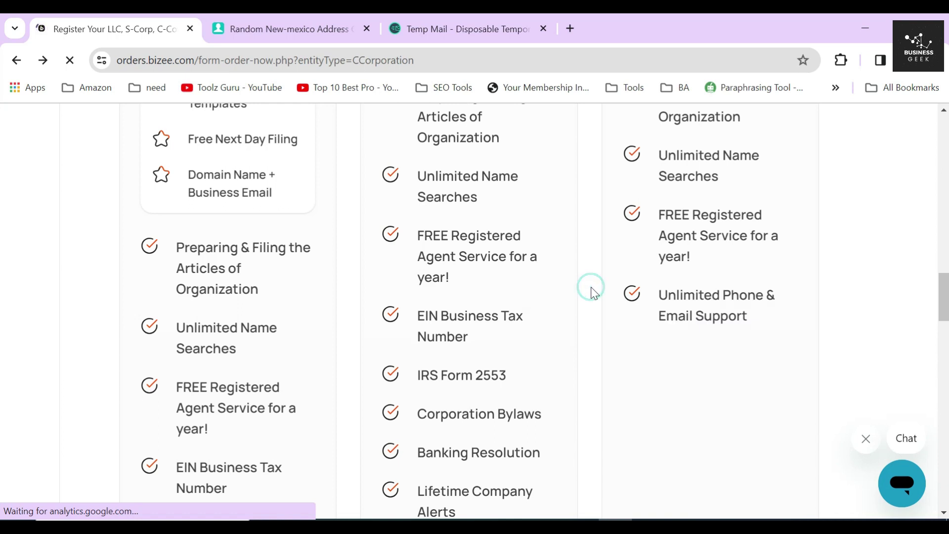
pyautogui.scroll(1, 594, 293)
pyautogui.scroll(2, 594, 293)
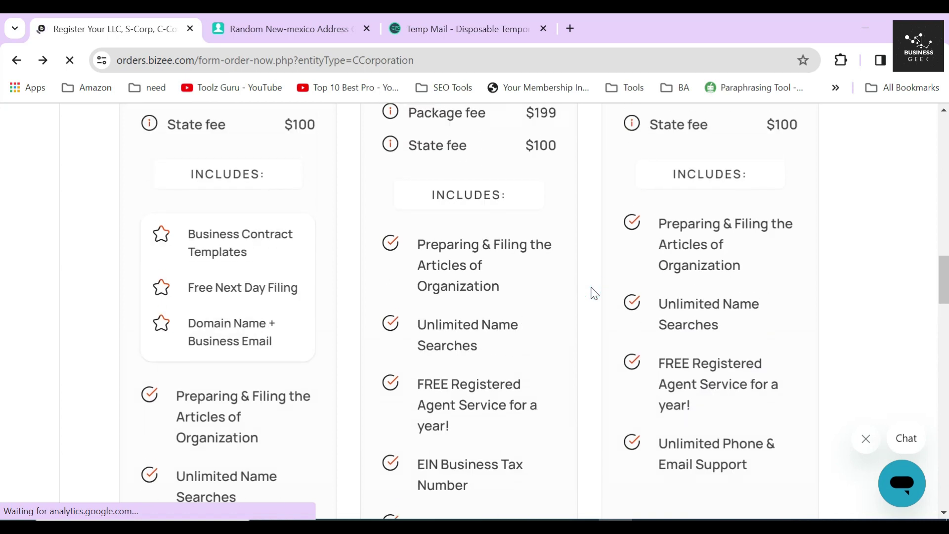
pyautogui.scroll(8, 594, 293)
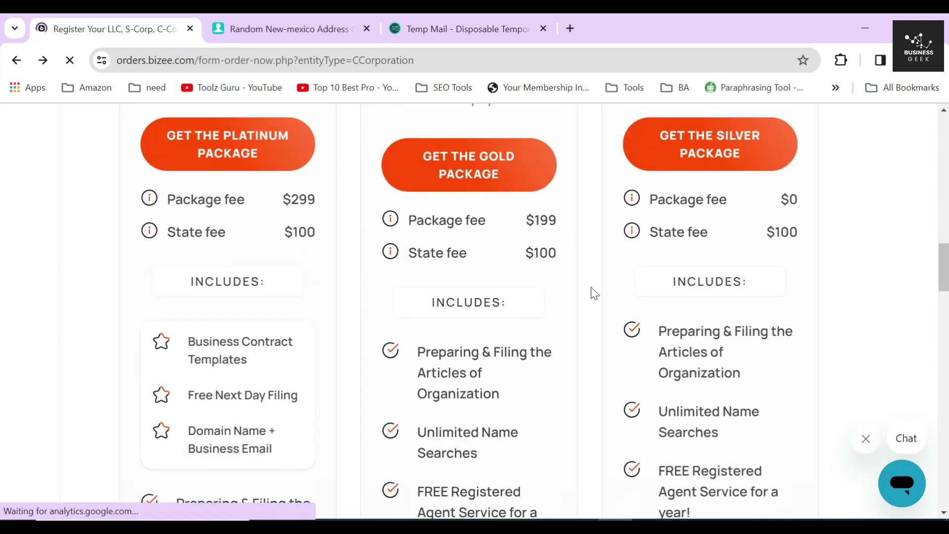
pyautogui.scroll(1, 594, 293)
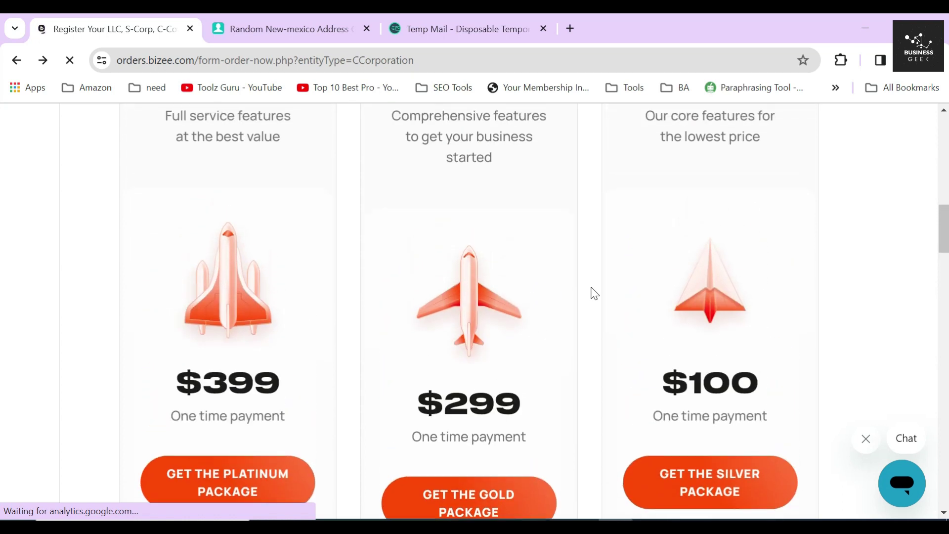
pyautogui.scroll(2, 594, 293)
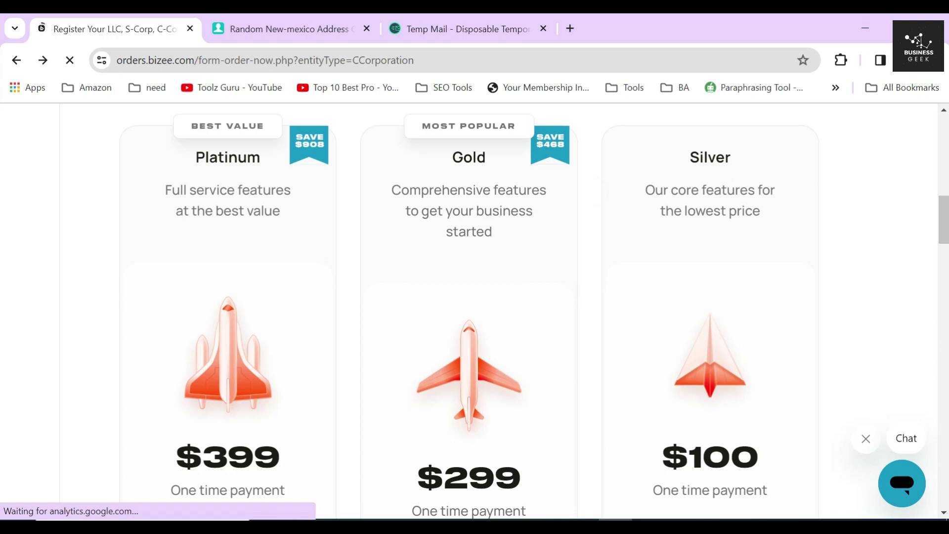
pyautogui.doubleClick(458, 159)
pyautogui.scroll(-4, 469, 311)
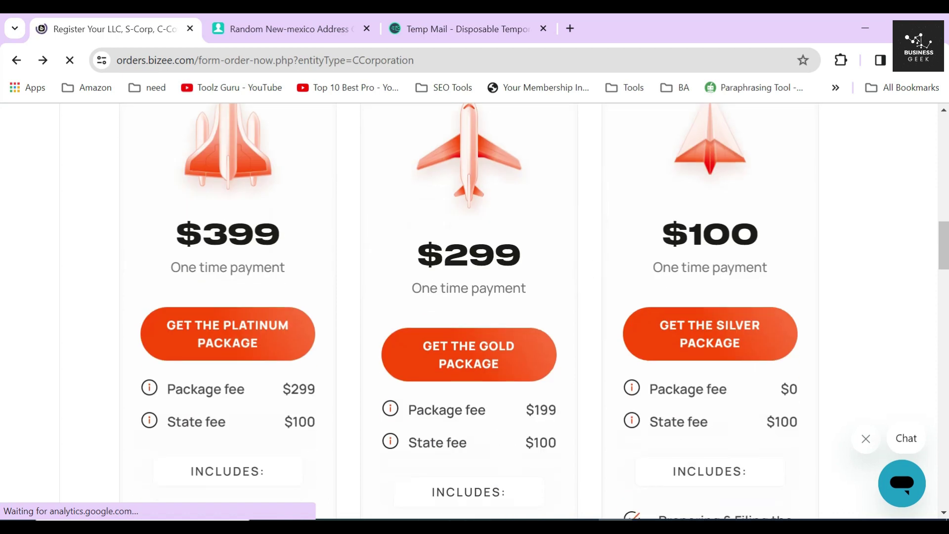
pyautogui.moveTo(417, 254); pyautogui.dragTo(540, 252)
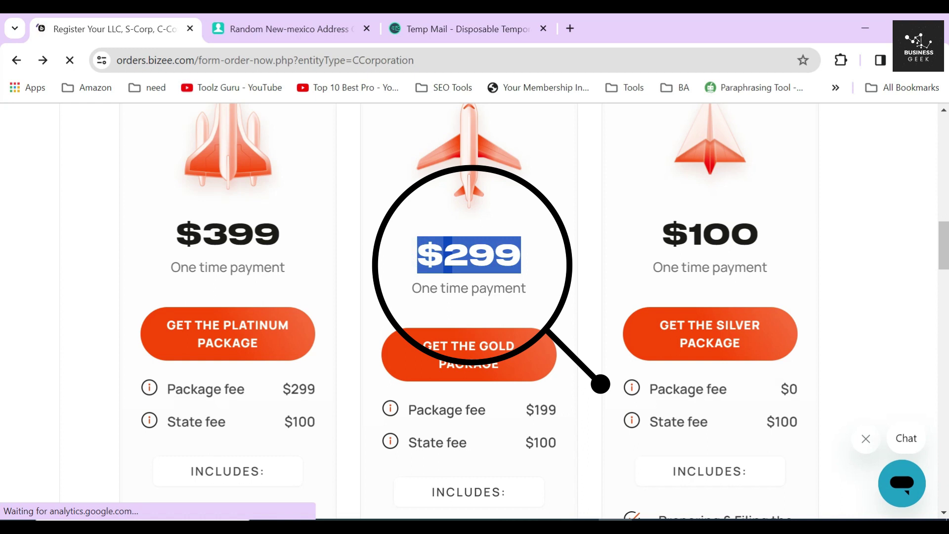
pyautogui.click(379, 257)
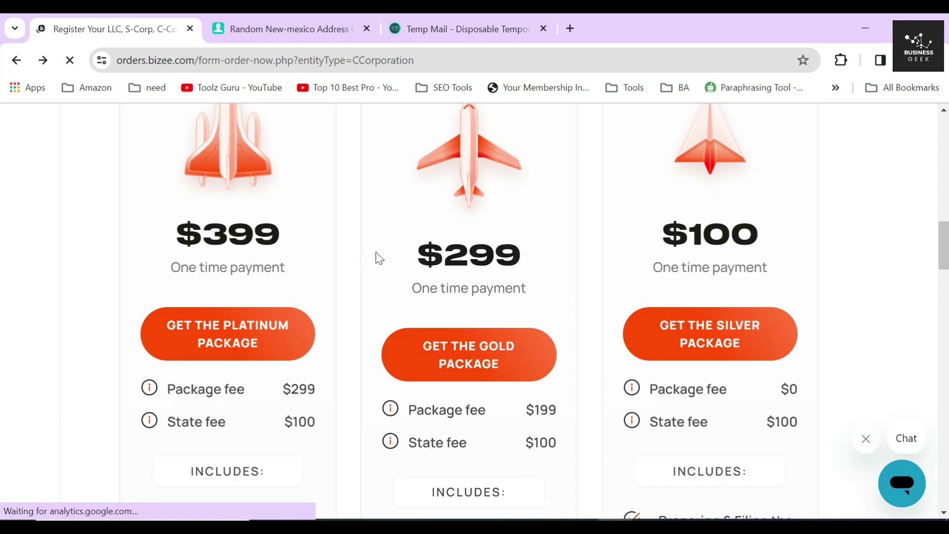
pyautogui.scroll(-4, 379, 258)
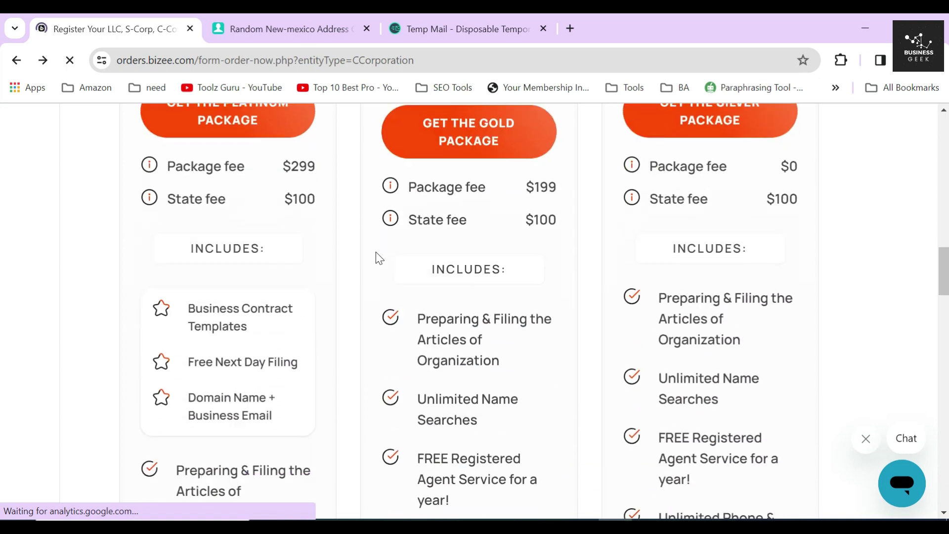
pyautogui.click(372, 187)
pyautogui.click(372, 218)
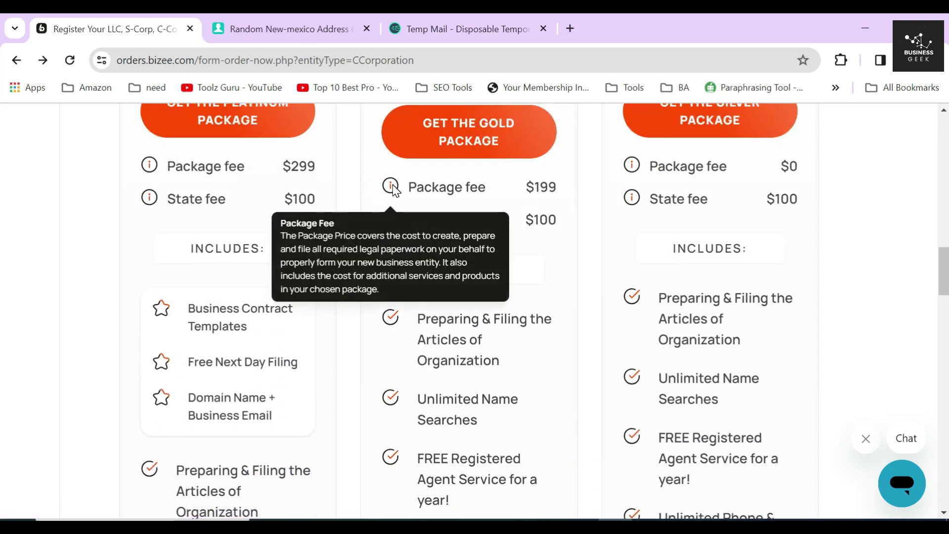
pyautogui.moveTo(390, 226)
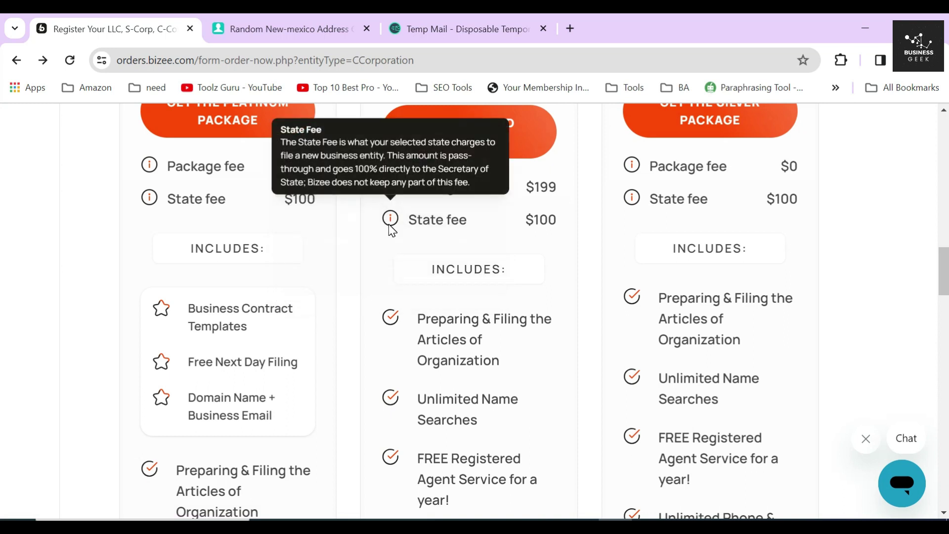
pyautogui.doubleClick(559, 187)
pyautogui.click(564, 216)
pyautogui.doubleClick(557, 217)
pyautogui.scroll(-4, 409, 253)
pyautogui.click(369, 154)
# Step: Review the Gold features: EIN, IRS Form 2553, Business Banking Account and Business Tax Consultation
pyautogui.scroll(-3, 376, 237)
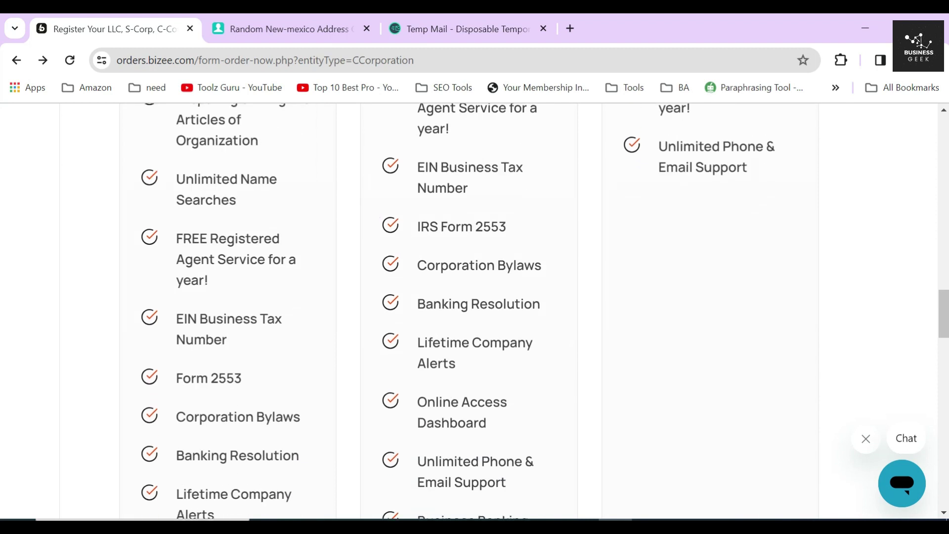
pyautogui.tripleClick(416, 167)
pyautogui.tripleClick(417, 226)
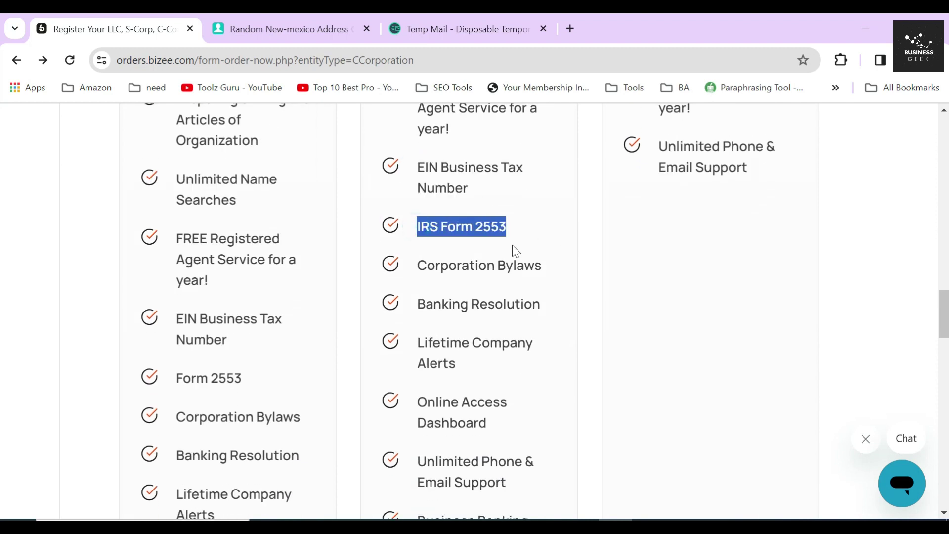
pyautogui.moveTo(417, 265); pyautogui.dragTo(553, 269)
pyautogui.scroll(-3, 573, 269)
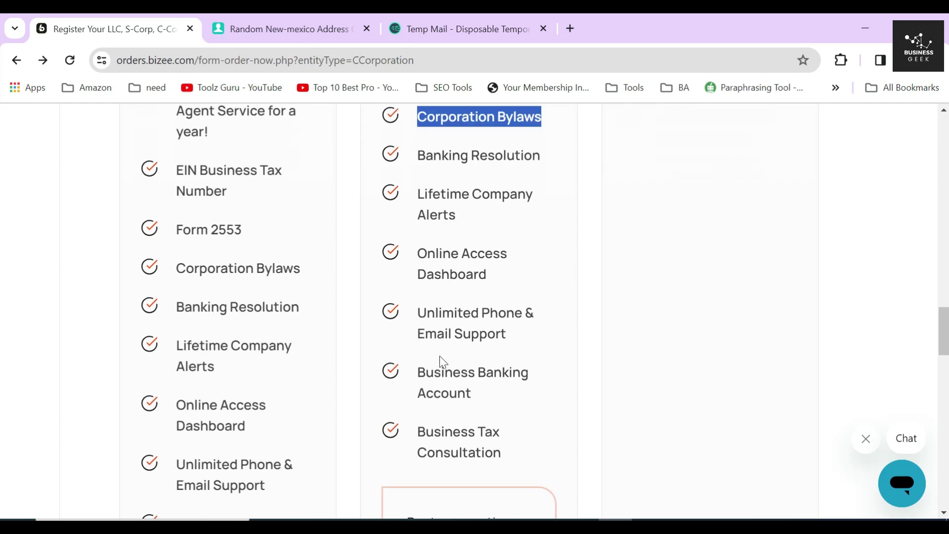
pyautogui.moveTo(414, 373); pyautogui.dragTo(502, 388)
pyautogui.moveTo(417, 433); pyautogui.dragTo(532, 451)
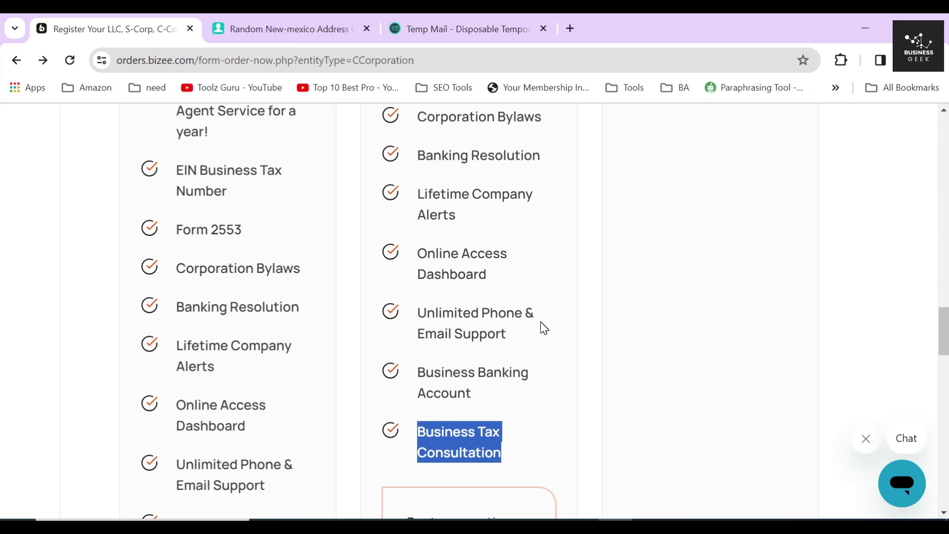
pyautogui.scroll(-5, 544, 329)
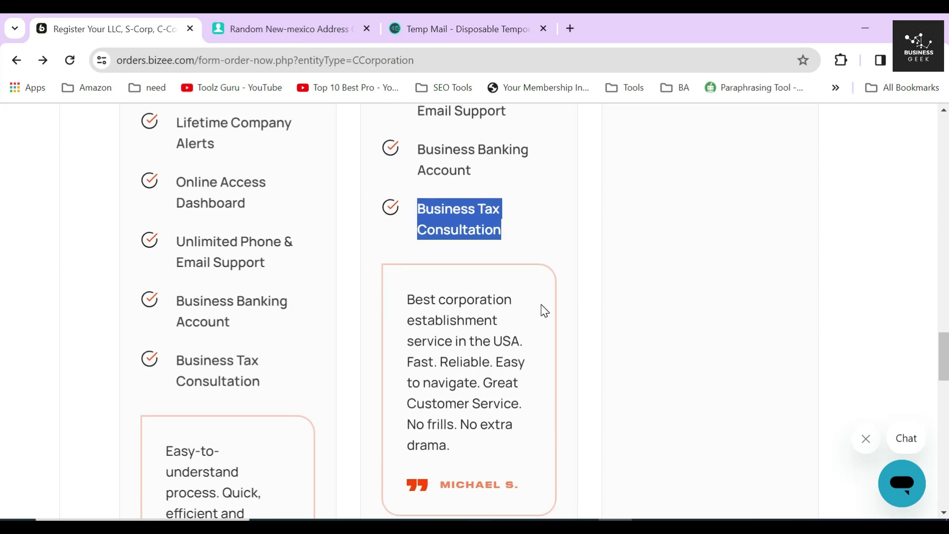
pyautogui.click(520, 216)
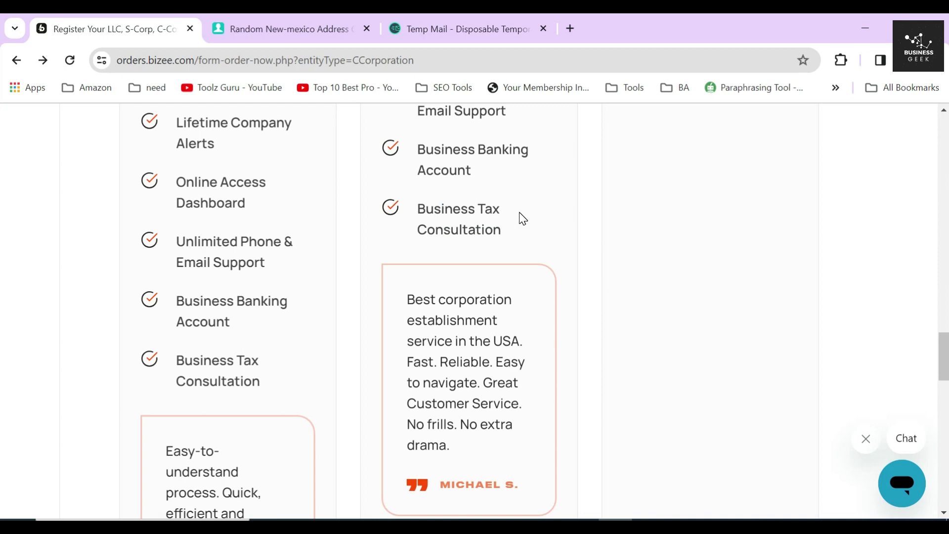
# Step: Read the Gold customer testimonial and the Gold package description
pyautogui.scroll(-2, 523, 219)
pyautogui.moveTo(405, 224); pyautogui.dragTo(454, 378)
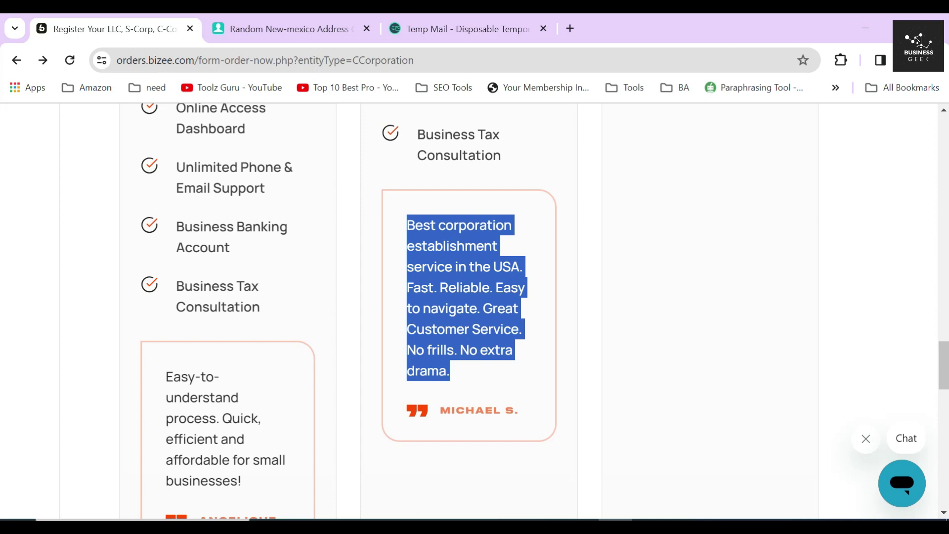
pyautogui.click(376, 339)
pyautogui.scroll(7, 375, 339)
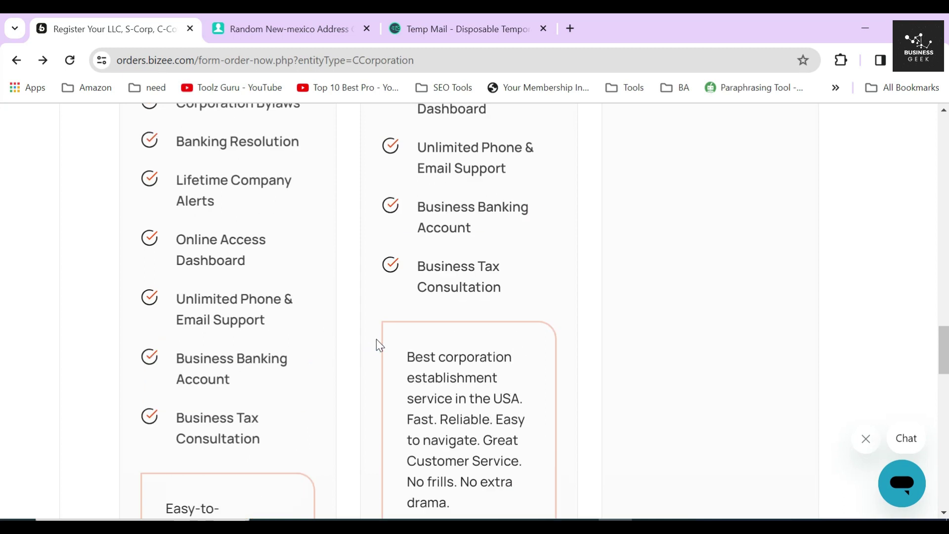
pyautogui.scroll(15, 375, 339)
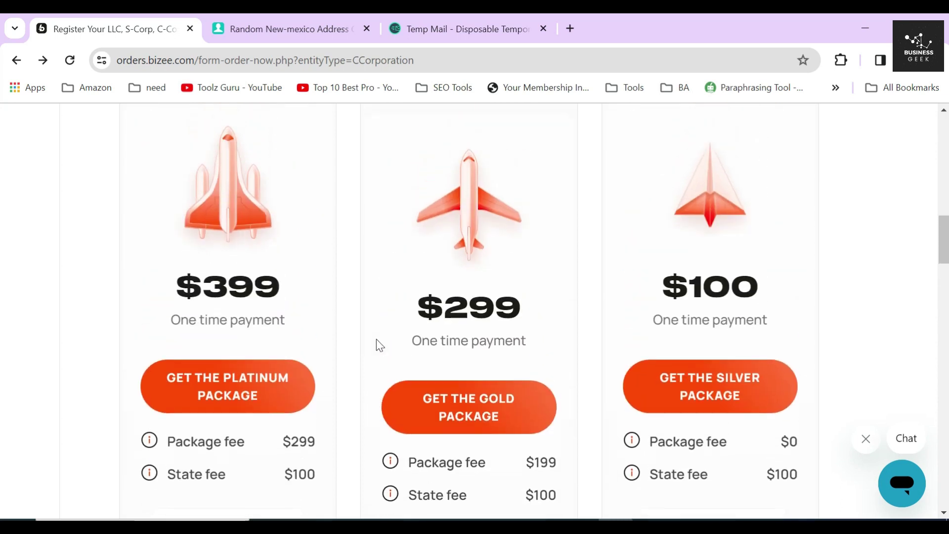
pyautogui.scroll(1, 376, 339)
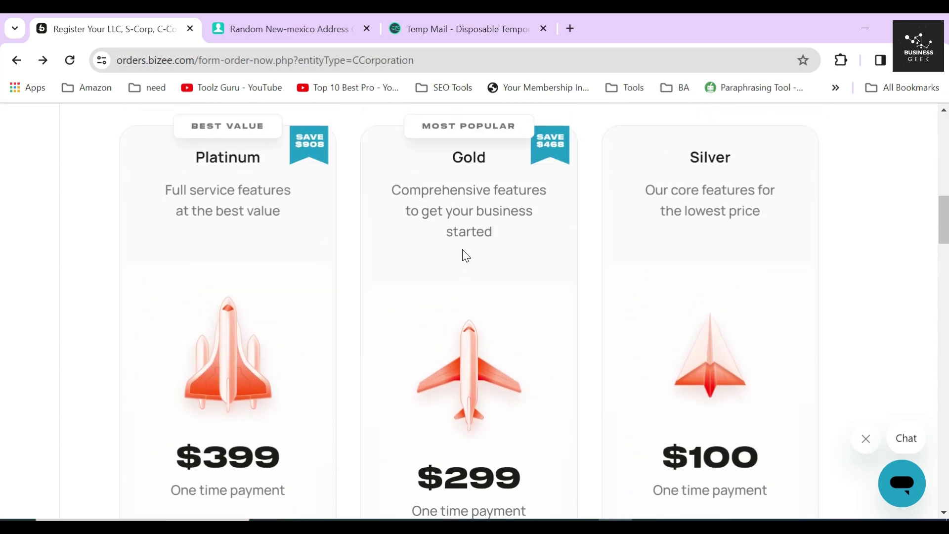
pyautogui.tripleClick(392, 188)
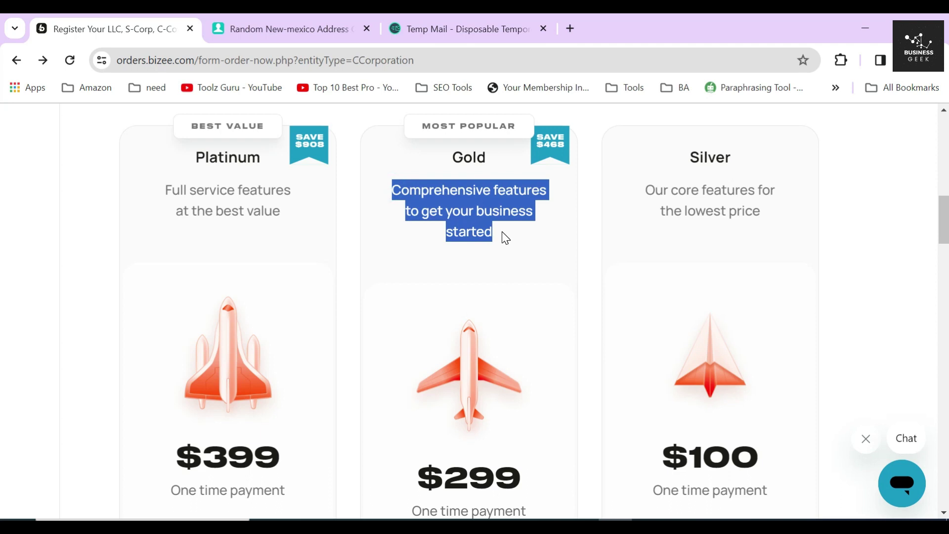
pyautogui.click(455, 199)
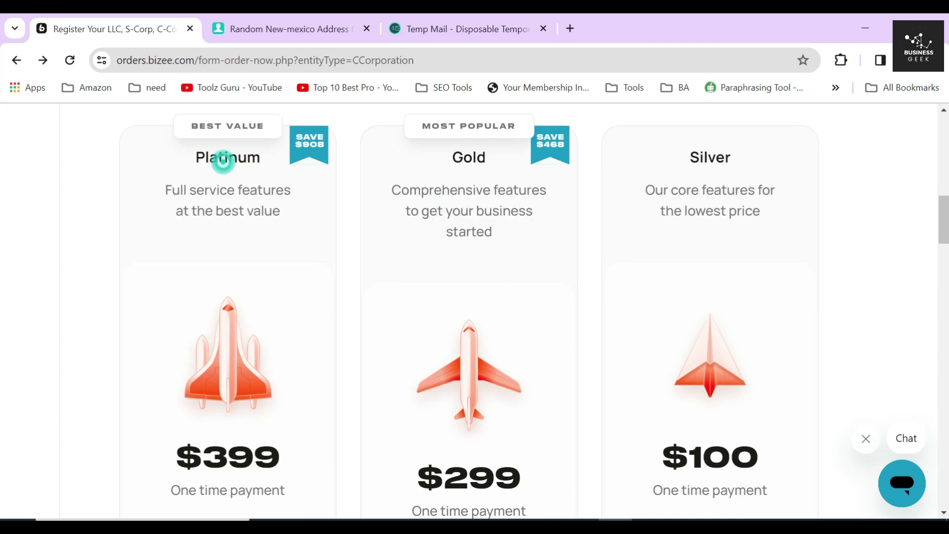
# Step: Check the Platinum package and its $399 price
pyautogui.doubleClick(222, 157)
pyautogui.scroll(-5, 223, 157)
pyautogui.click(179, 234)
pyautogui.moveTo(179, 233); pyautogui.dragTo(286, 239)
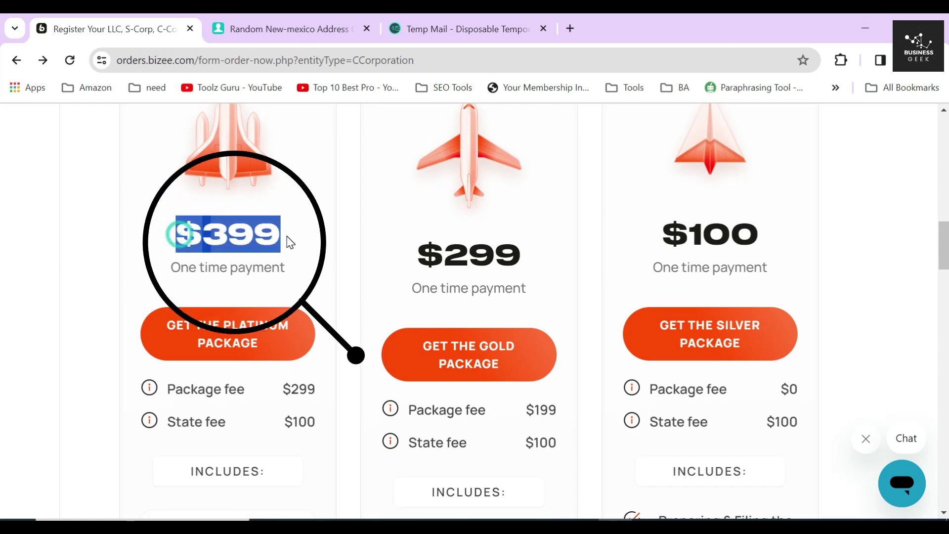
pyautogui.click(317, 229)
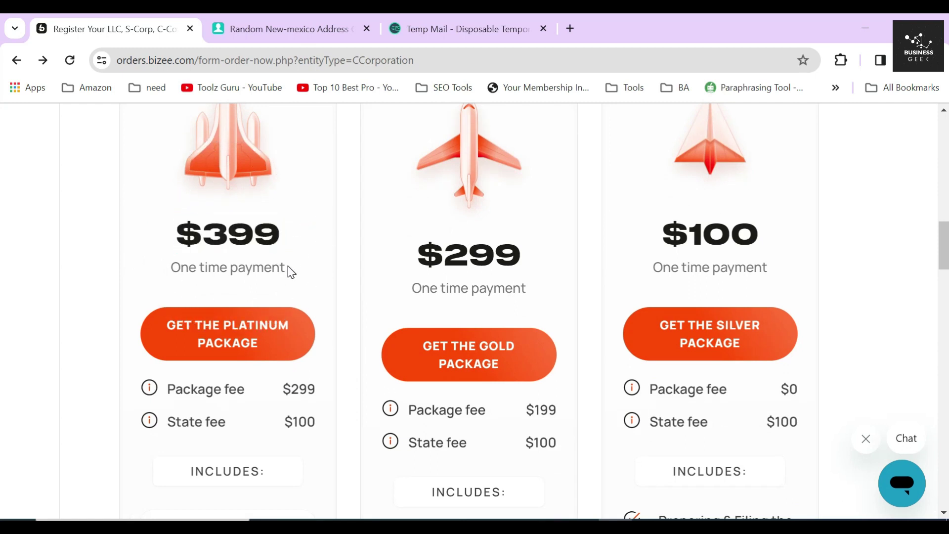
pyautogui.scroll(-6, 290, 271)
# Step: Review Platinum extras: Business Contract Templates, Free Next Day Filing, and Domain Name + Business Email
pyautogui.tripleClick(210, 230)
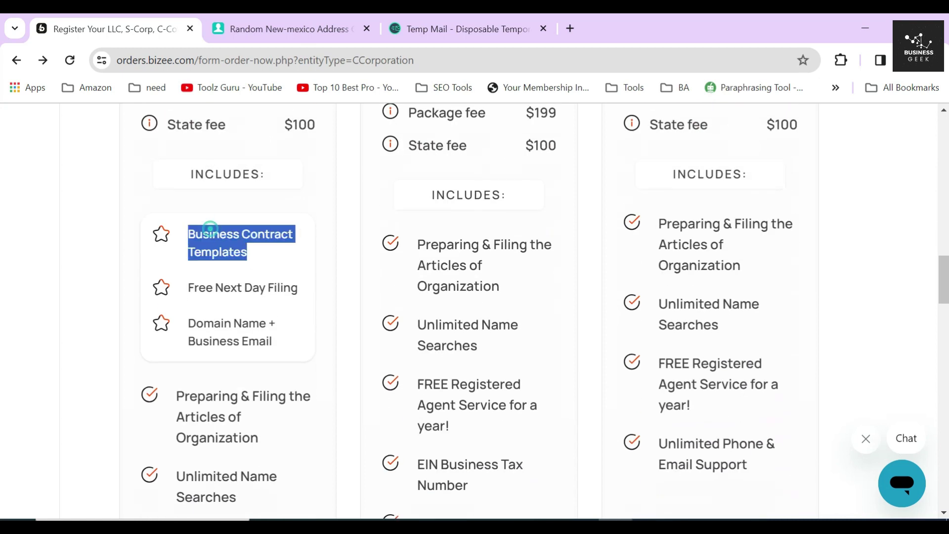
pyautogui.tripleClick(223, 288)
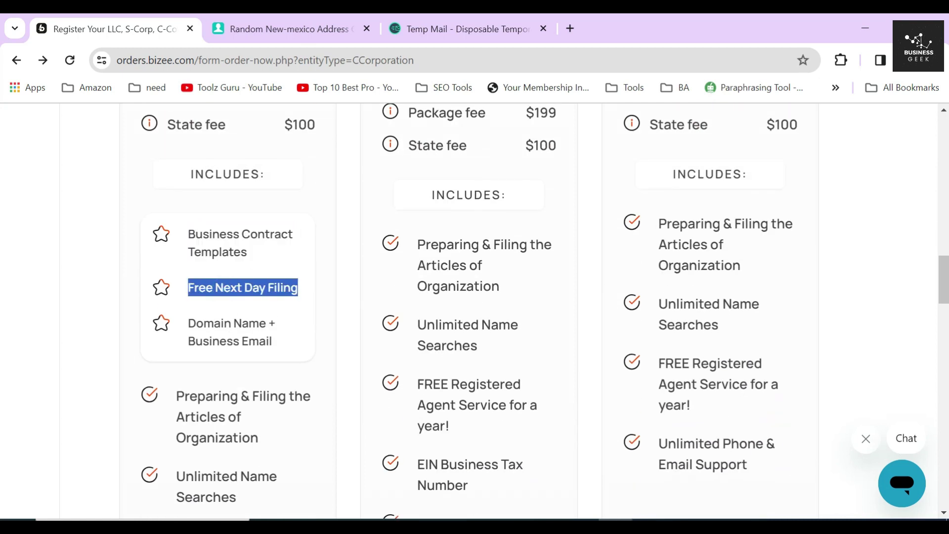
pyautogui.tripleClick(224, 320)
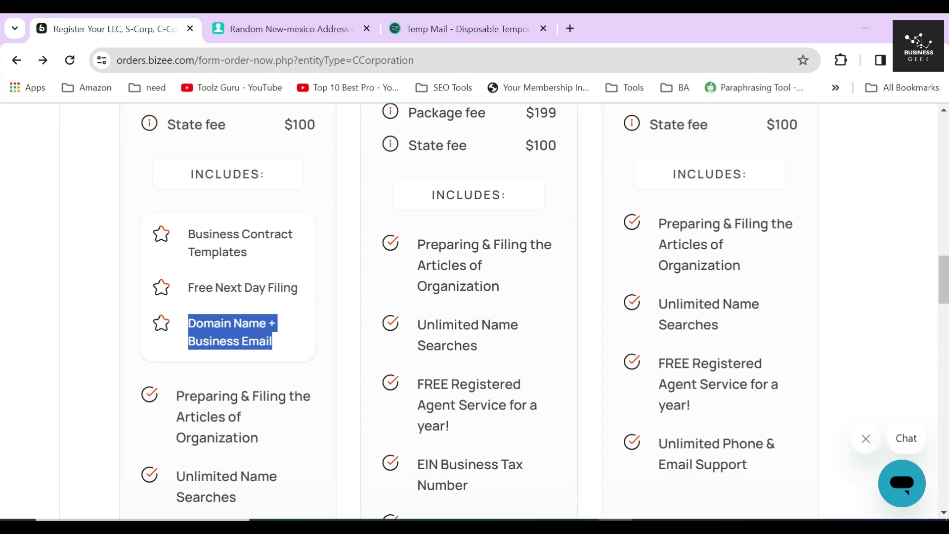
pyautogui.click(186, 239)
pyautogui.click(179, 285)
pyautogui.click(179, 330)
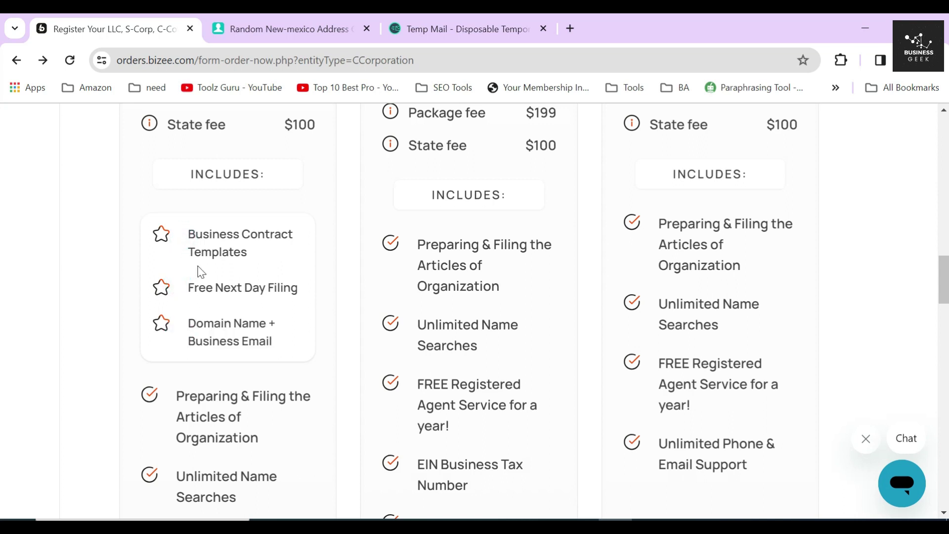
pyautogui.moveTo(187, 233); pyautogui.dragTo(277, 358)
pyautogui.click(262, 330)
# Step: Scan the rest of the Platinum feature list
pyautogui.scroll(-3, 262, 330)
pyautogui.scroll(-2, 244, 287)
pyautogui.moveTo(176, 174); pyautogui.dragTo(234, 500)
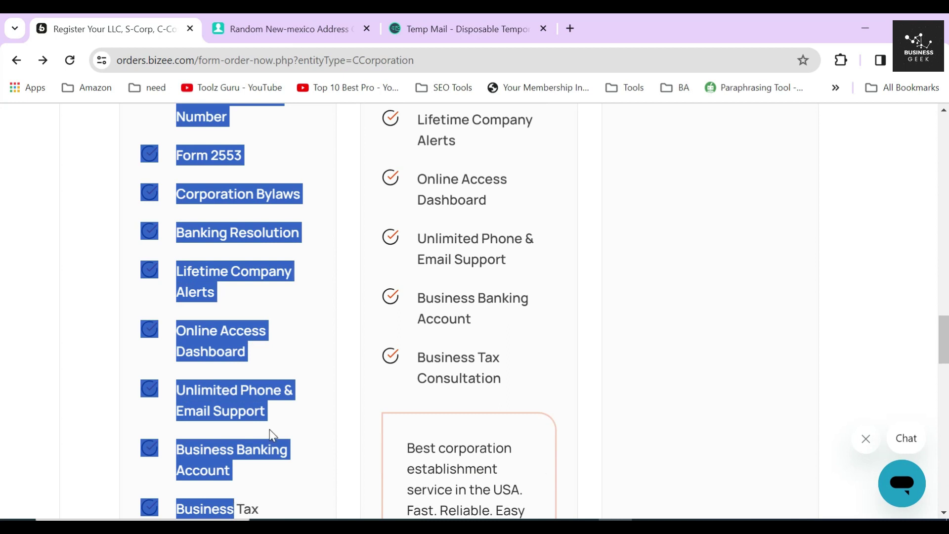
pyautogui.scroll(-5, 269, 429)
pyautogui.click(305, 331)
pyautogui.scroll(-5, 307, 349)
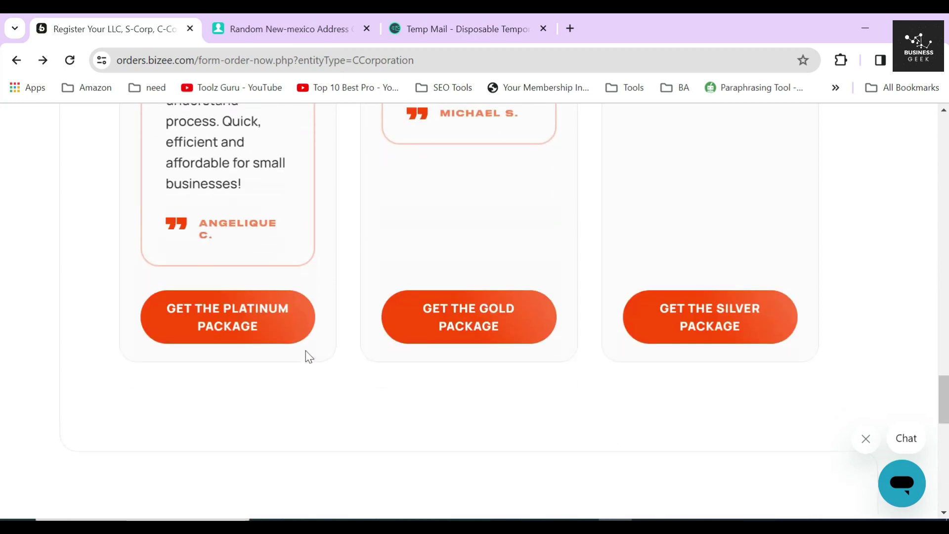
# Step: Return to the Gold column and order the Gold package
pyautogui.scroll(20, 464, 326)
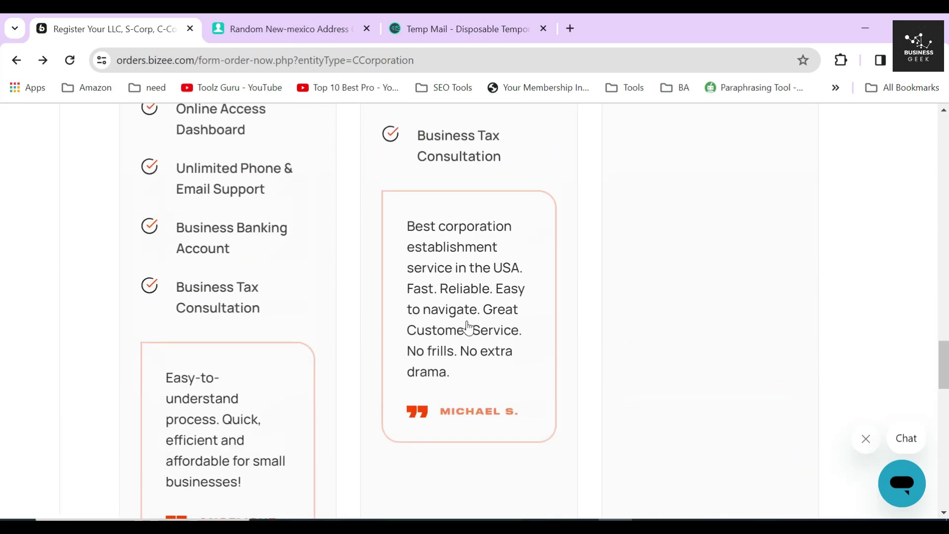
pyautogui.scroll(5, 467, 327)
pyautogui.doubleClick(455, 159)
pyautogui.scroll(-5, 483, 301)
pyautogui.click(468, 365)
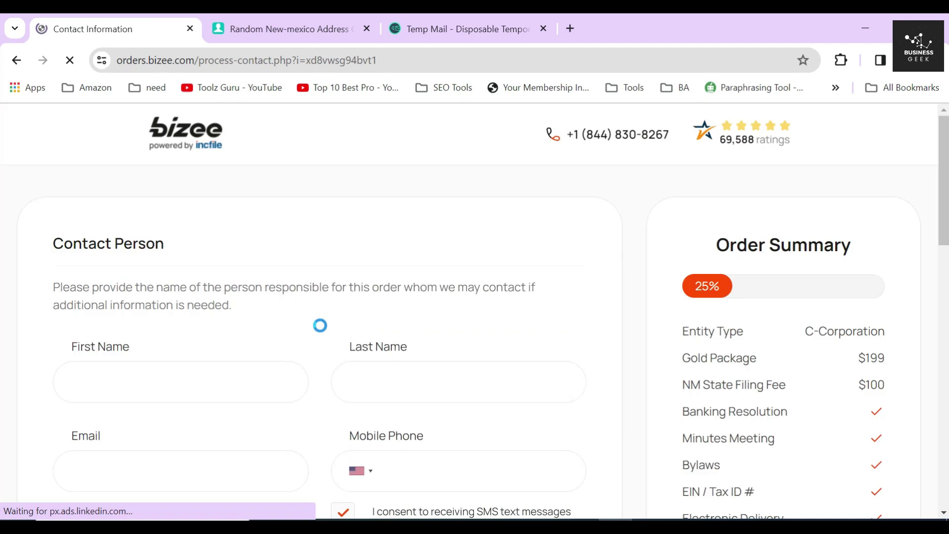
# Step: Enter the contact person's first and last name
pyautogui.tripleClick(114, 239)
pyautogui.click(314, 256)
pyautogui.click(149, 381)
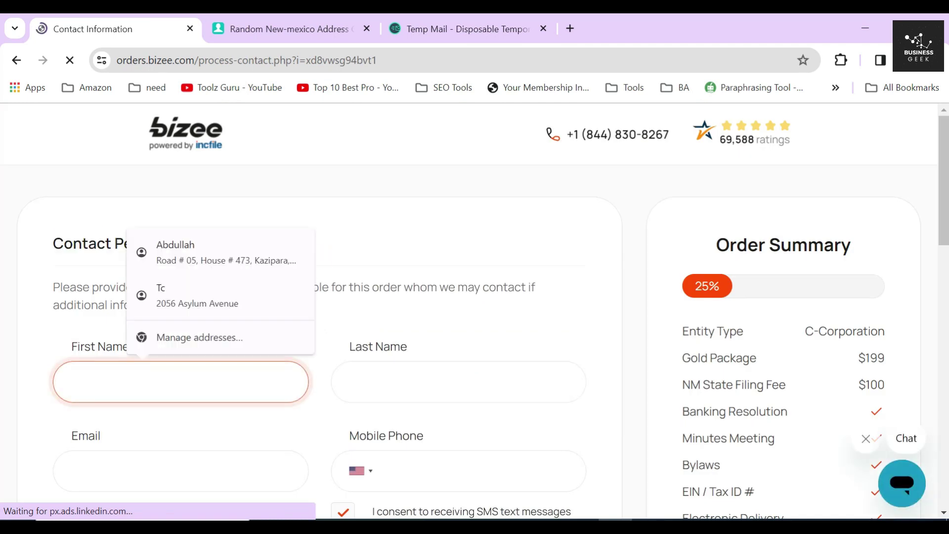
pyautogui.write('LT')
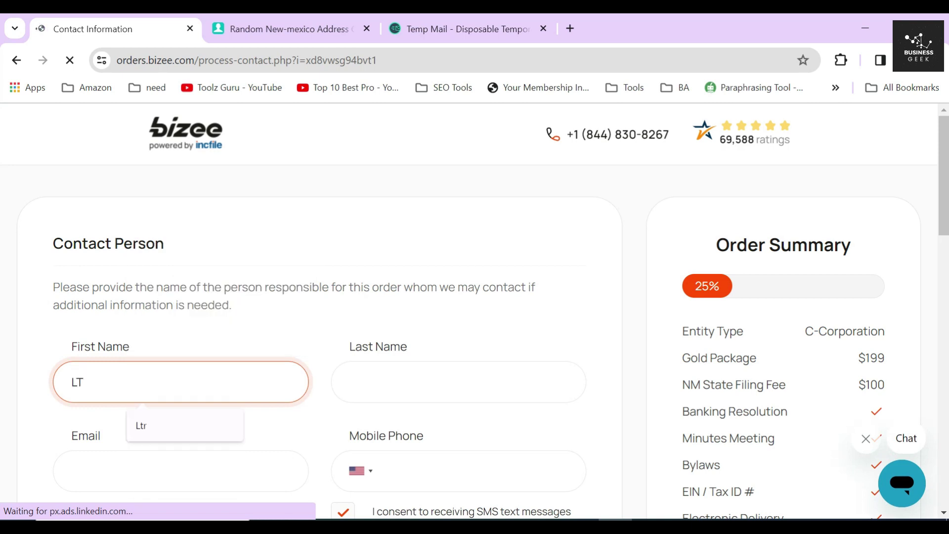
pyautogui.click(421, 381)
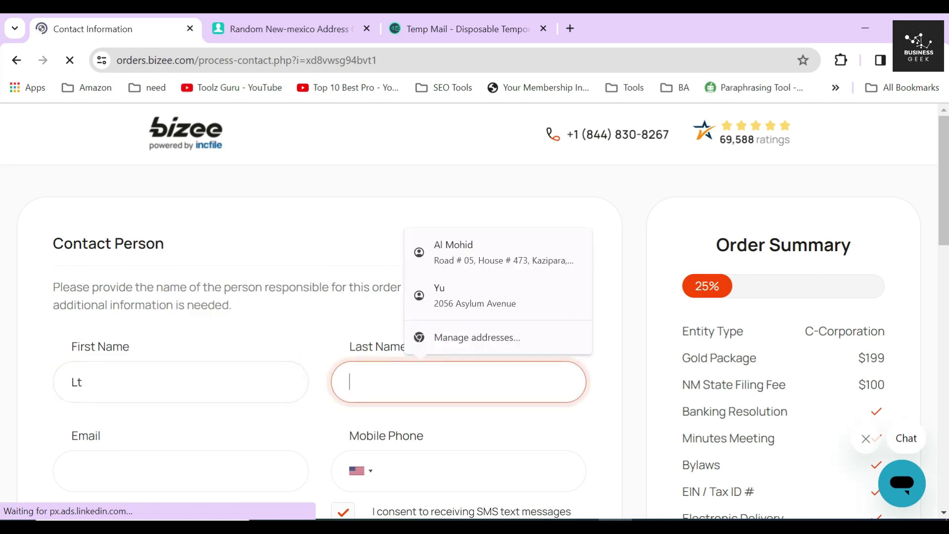
pyautogui.write('BN')
pyautogui.click(316, 391)
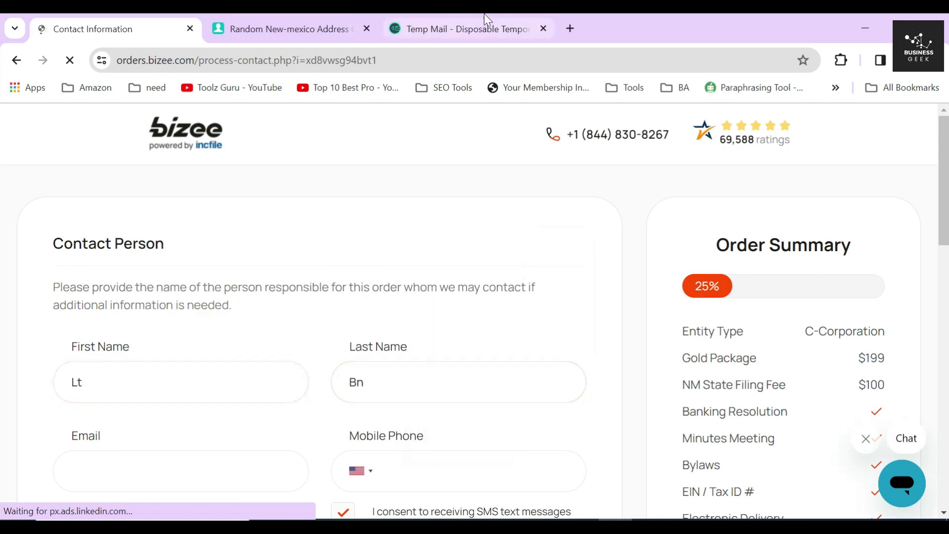
# Step: Copy the temporary email address from Temp Mail and paste it into Email
pyautogui.click(464, 29)
pyautogui.click(618, 254)
pyautogui.click(94, 28)
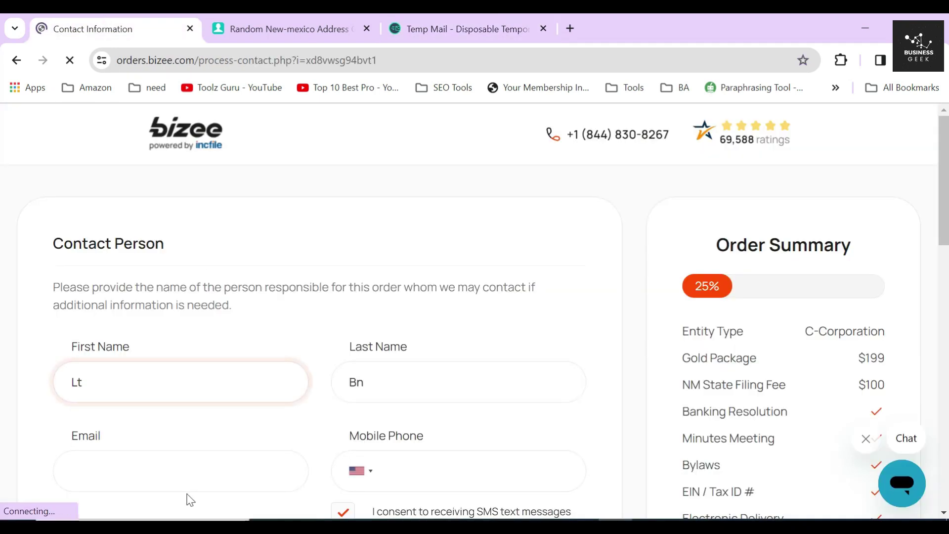
pyautogui.click(196, 472)
pyautogui.hotkey('ctrl', 'v')
# Step: Copy the generated New Mexico mobile number and select the Mobile Phone field
pyautogui.click(306, 28)
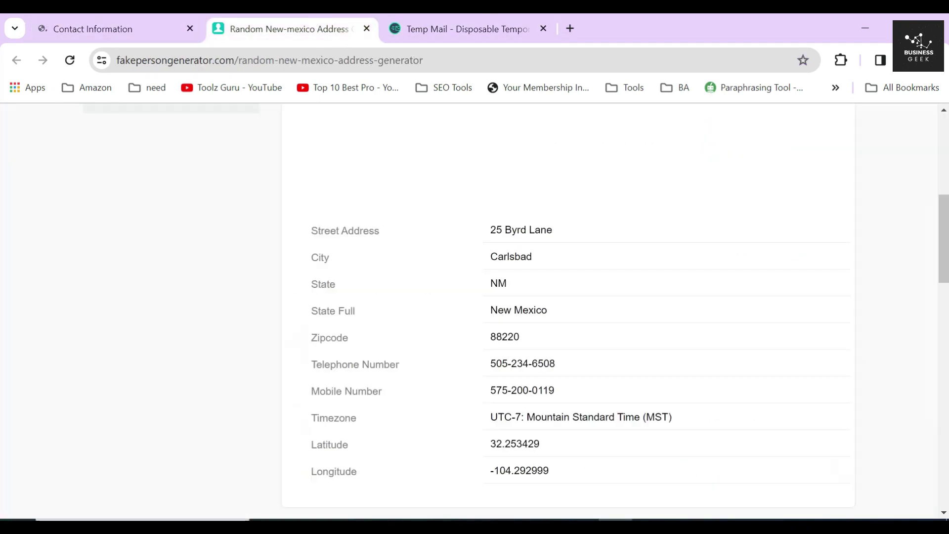
pyautogui.click(522, 390)
pyautogui.hotkey('ctrl', 'c')
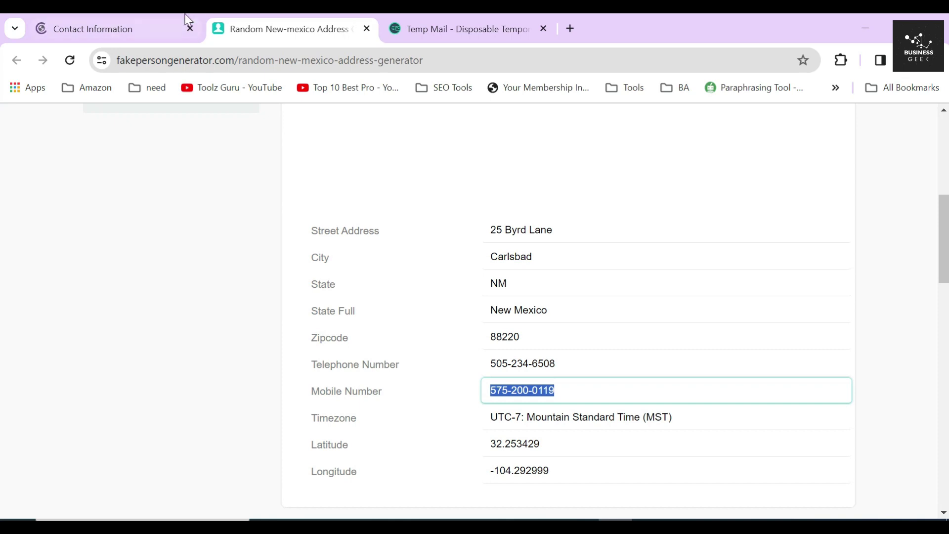
pyautogui.click(192, 18)
pyautogui.scroll(-3, 333, 178)
pyautogui.click(452, 328)
# Step: Paste the mobile number into Mobile Phone and move to the Mailing Address section
pyautogui.hotkey('ctrl', 'v')
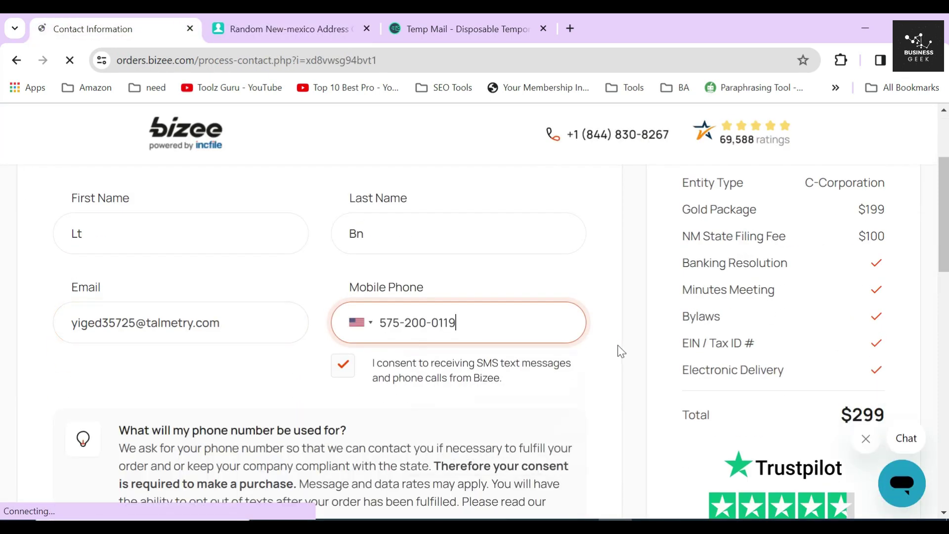
pyautogui.click(625, 318)
pyautogui.scroll(-6, 627, 320)
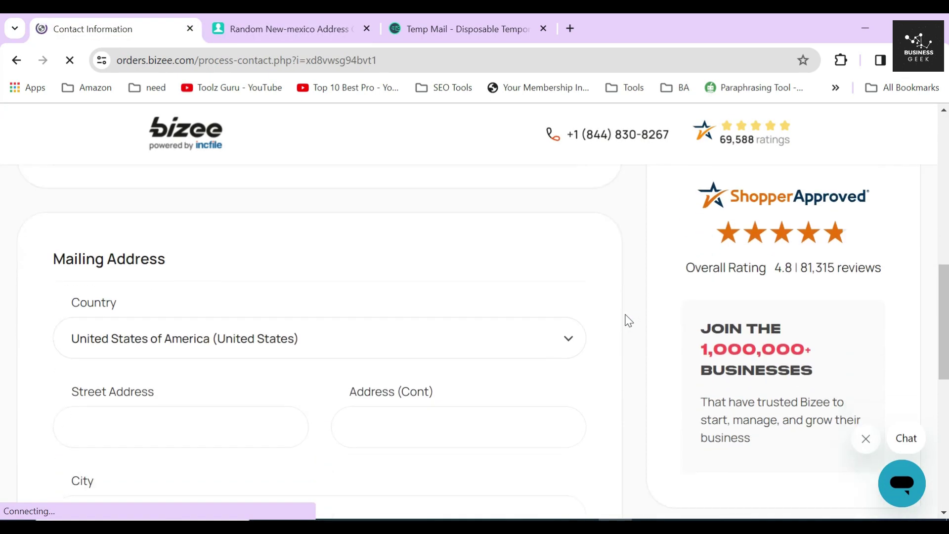
pyautogui.moveTo(167, 202); pyautogui.dragTo(53, 201)
pyautogui.click(248, 224)
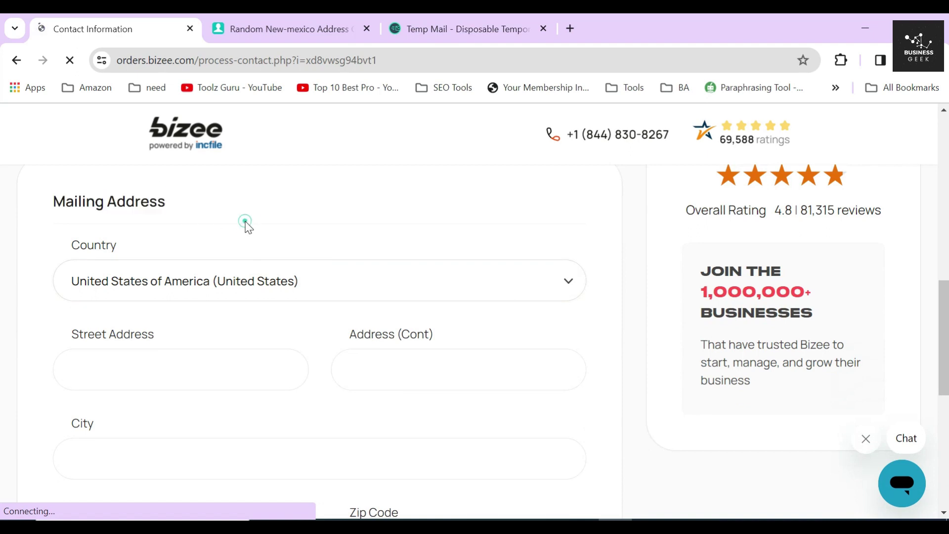
# Step: Fill Street Address and Address (Cont) with the generated street address
pyautogui.click(180, 370)
pyautogui.write('St 78')
pyautogui.click(289, 29)
pyautogui.click(519, 228)
pyautogui.hotkey('ctrl', 'c')
pyautogui.click(99, 29)
pyautogui.click(435, 369)
pyautogui.hotkey('ctrl', 'v')
# Step: Fill City and Zip Code with the generated New Mexico values
pyautogui.click(289, 29)
pyautogui.click(509, 256)
pyautogui.click(99, 28)
pyautogui.click(420, 310)
pyautogui.write('Carlsbad')
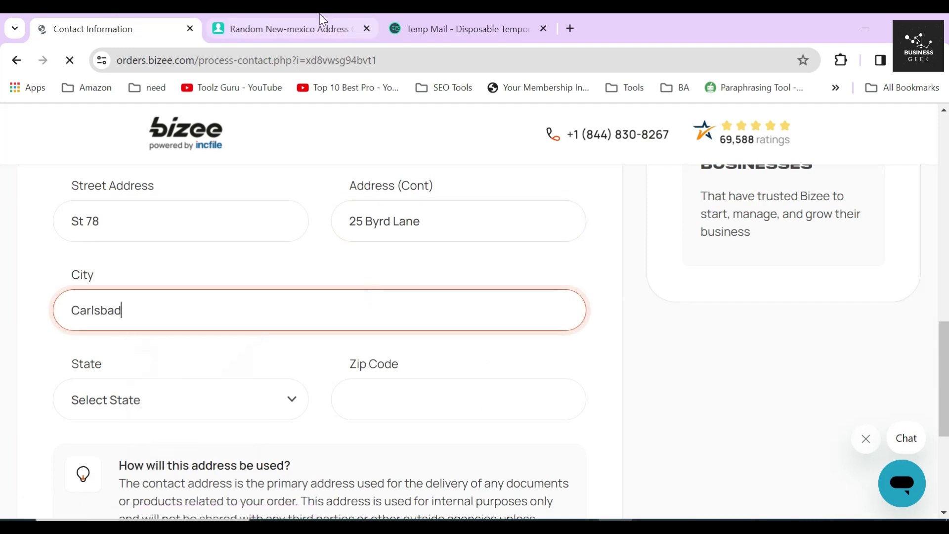
pyautogui.click(289, 28)
pyautogui.click(519, 309)
pyautogui.click(502, 335)
pyautogui.click(99, 28)
pyautogui.click(435, 399)
pyautogui.write('88220')
# Step: Set State to New Mexico and submit the contact details
pyautogui.click(236, 415)
pyautogui.click(236, 415)
pyautogui.click(170, 275)
pyautogui.scroll(-5, 598, 366)
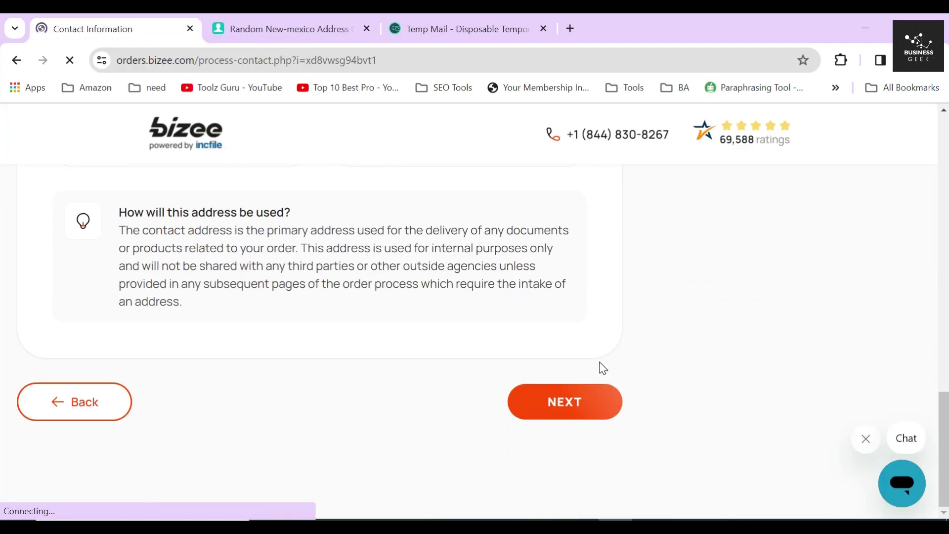
pyautogui.click(572, 413)
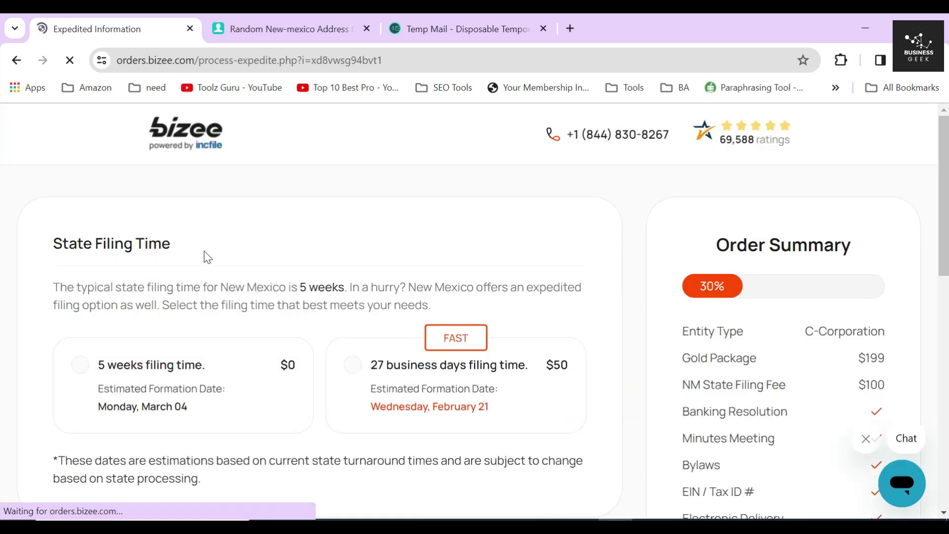
# Step: Read the State Filing Time explanation noting New Mexico takes 5 weeks
pyautogui.tripleClick(197, 251)
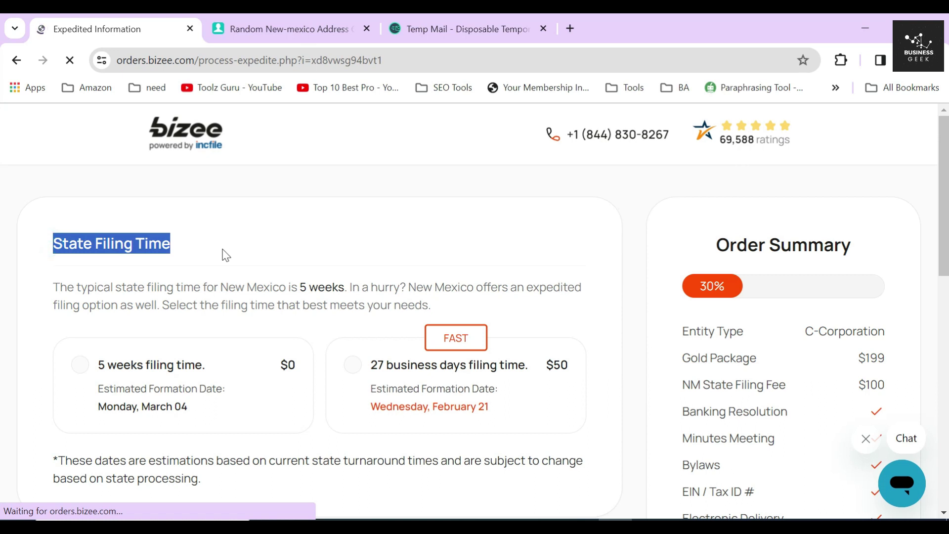
pyautogui.moveTo(53, 286); pyautogui.dragTo(467, 312)
pyautogui.click(322, 299)
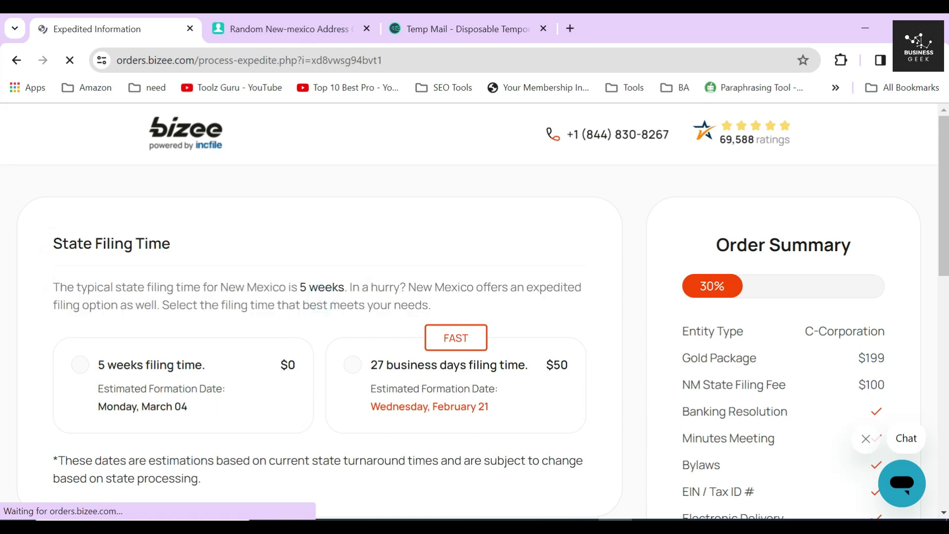
pyautogui.moveTo(221, 287); pyautogui.dragTo(352, 288)
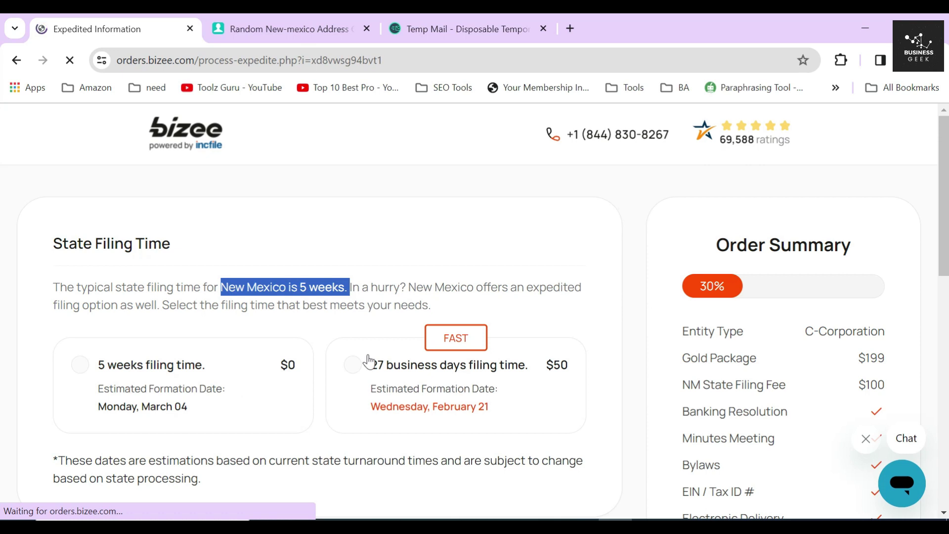
pyautogui.click(370, 299)
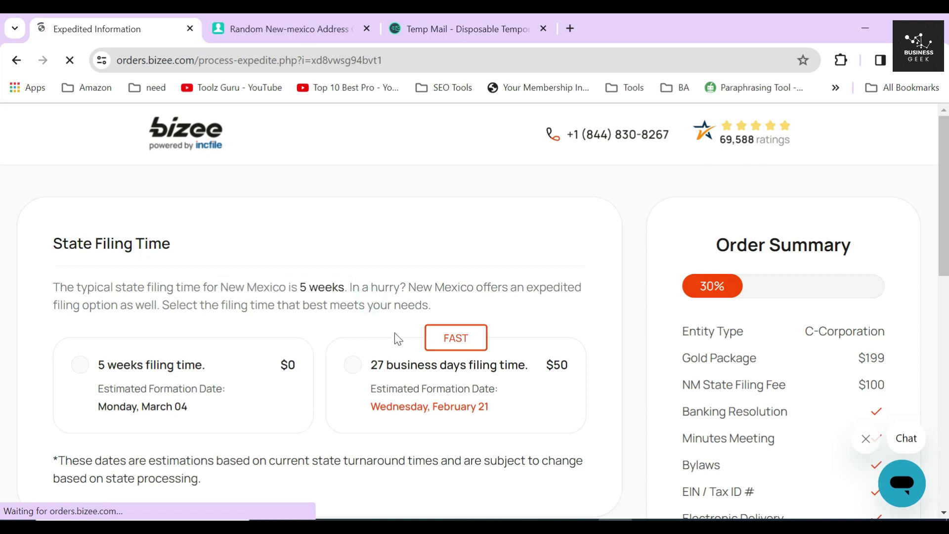
# Step: Skip the $50 27-business-day option, keep 5-week filing at $0, and continue
pyautogui.scroll(-1, 397, 325)
pyautogui.moveTo(450, 262); pyautogui.dragTo(470, 262)
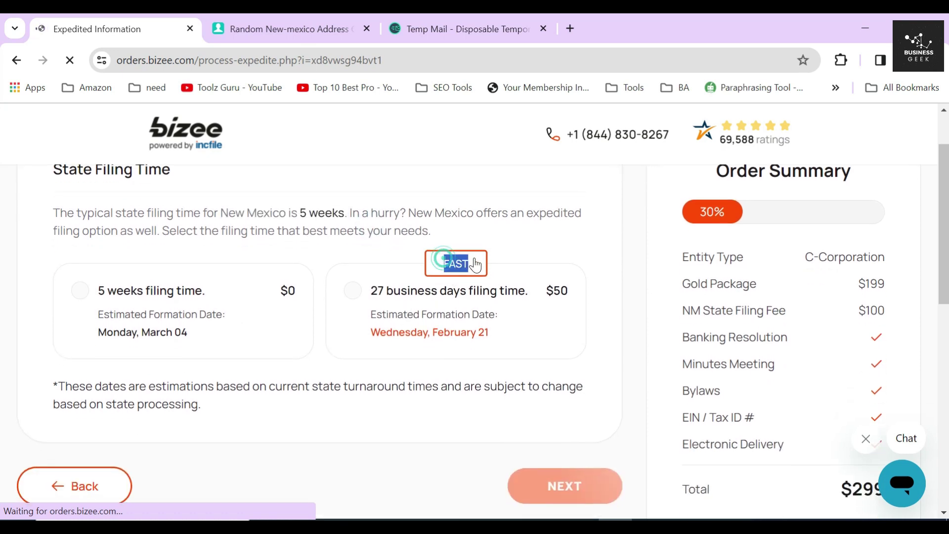
pyautogui.click(379, 246)
pyautogui.moveTo(372, 292); pyautogui.dragTo(547, 302)
pyautogui.click(576, 292)
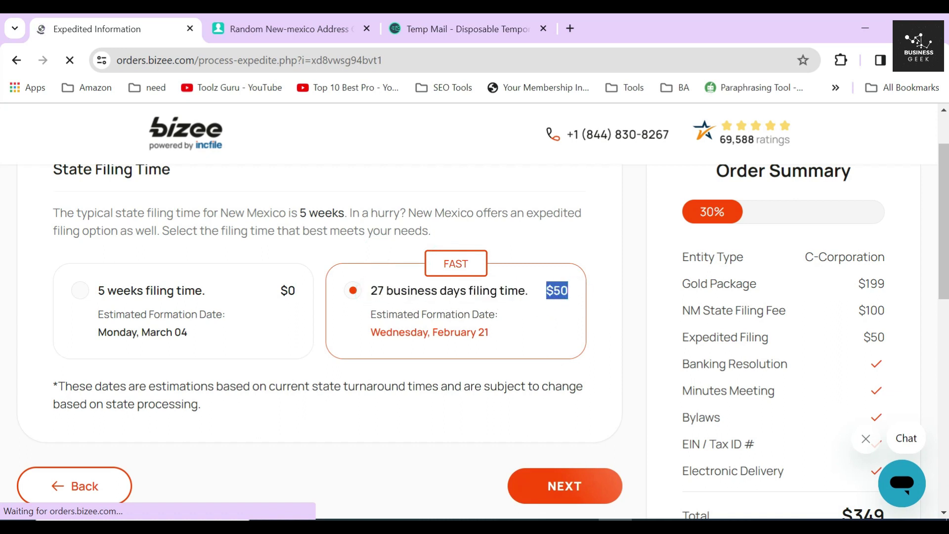
pyautogui.click(246, 284)
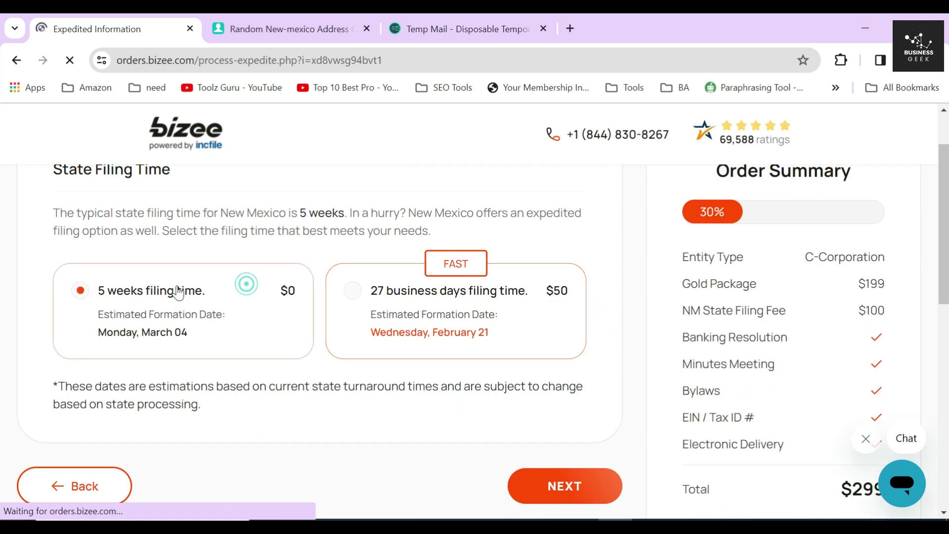
pyautogui.scroll(-3, 397, 339)
pyautogui.click(564, 335)
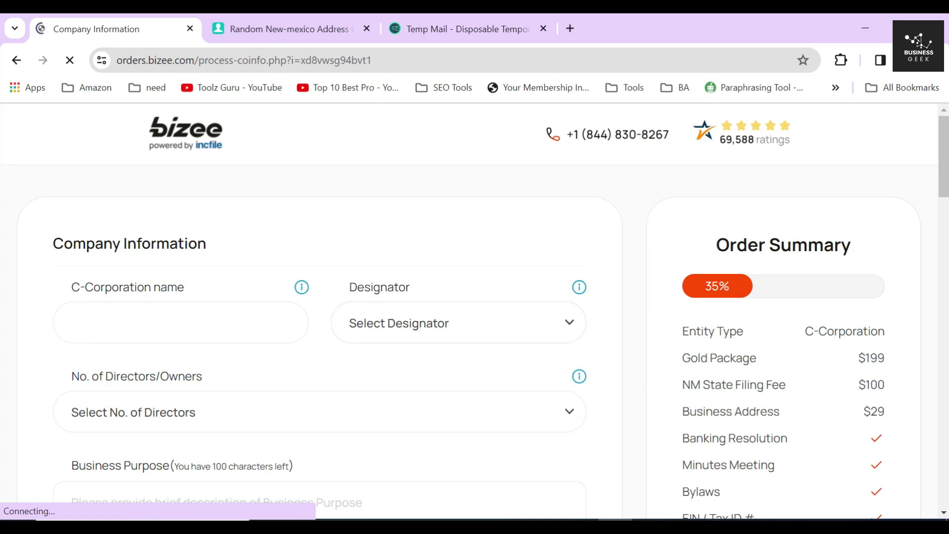
# Step: Name the corporation LARA MARKETING with the CORP designator
pyautogui.moveTo(54, 242); pyautogui.dragTo(208, 244)
pyautogui.click(211, 250)
pyautogui.click(192, 322)
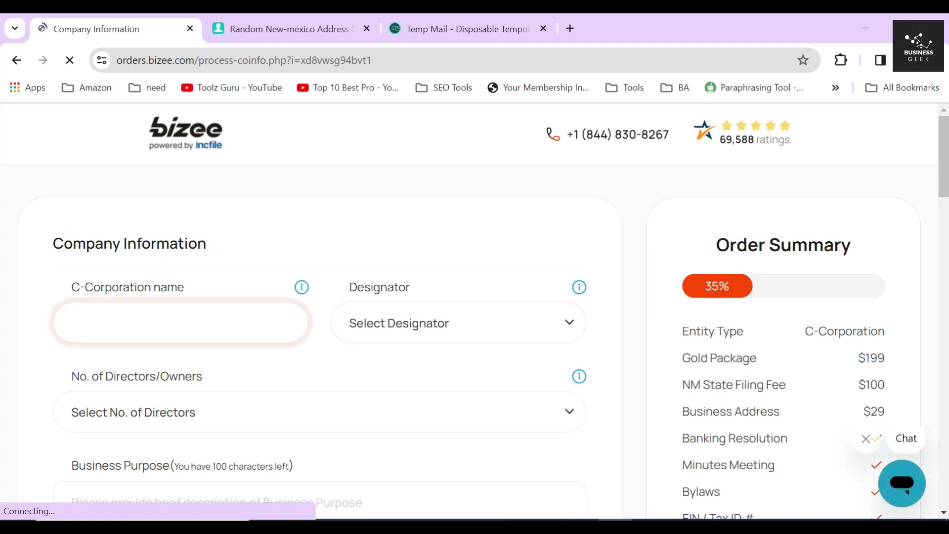
pyautogui.write('LARA MARK')
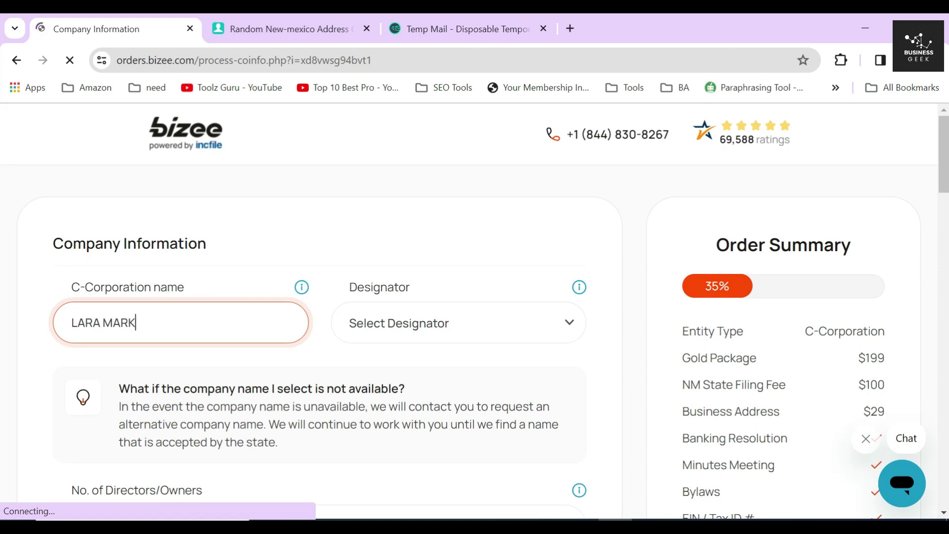
pyautogui.write('ETING')
pyautogui.click(477, 329)
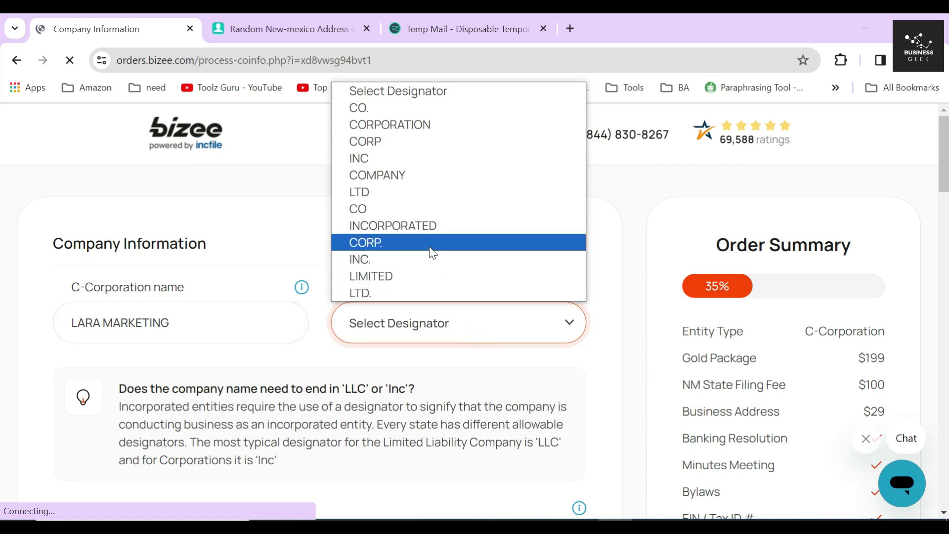
pyautogui.click(374, 146)
pyautogui.moveTo(70, 410); pyautogui.dragTo(249, 409)
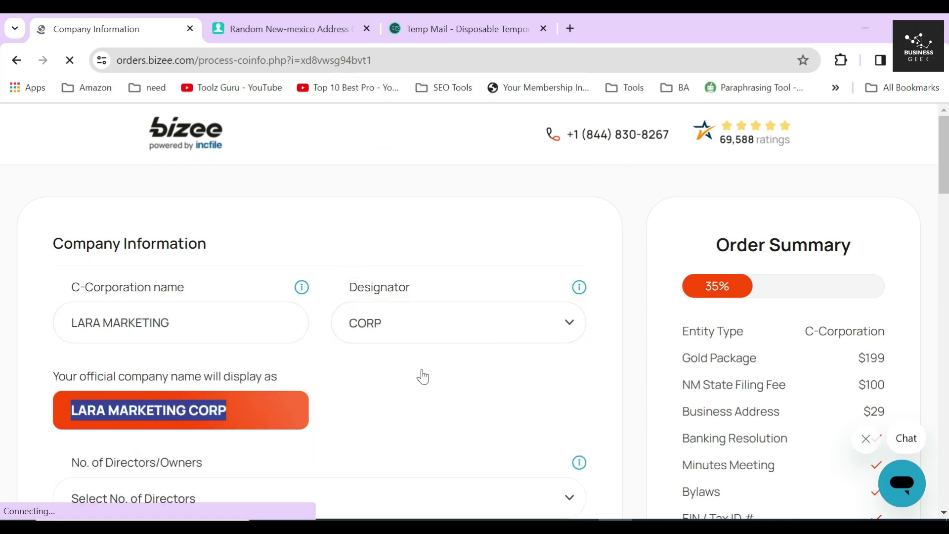
pyautogui.scroll(-2, 423, 376)
pyautogui.click(362, 291)
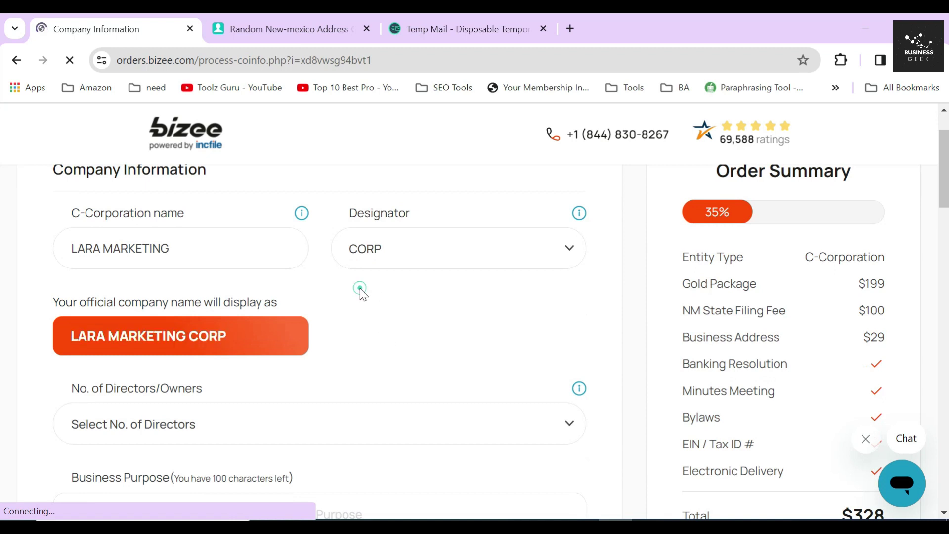
pyautogui.moveTo(53, 301); pyautogui.dragTo(324, 303)
pyautogui.click(323, 303)
pyautogui.scroll(-1, 322, 302)
pyautogui.scroll(-5, 323, 303)
pyautogui.scroll(2, 180, 293)
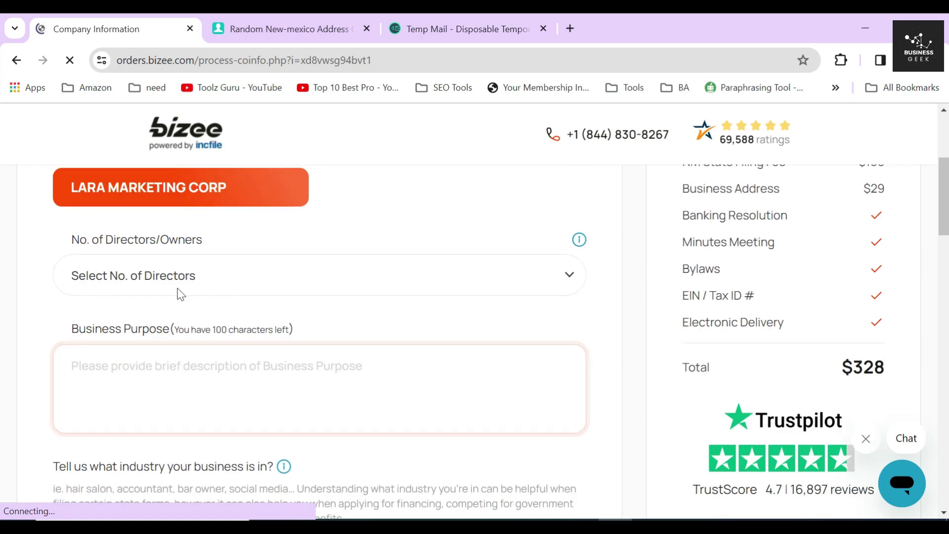
# Step: Set the number of directors to 1
pyautogui.click(42, 269)
pyautogui.click(180, 288)
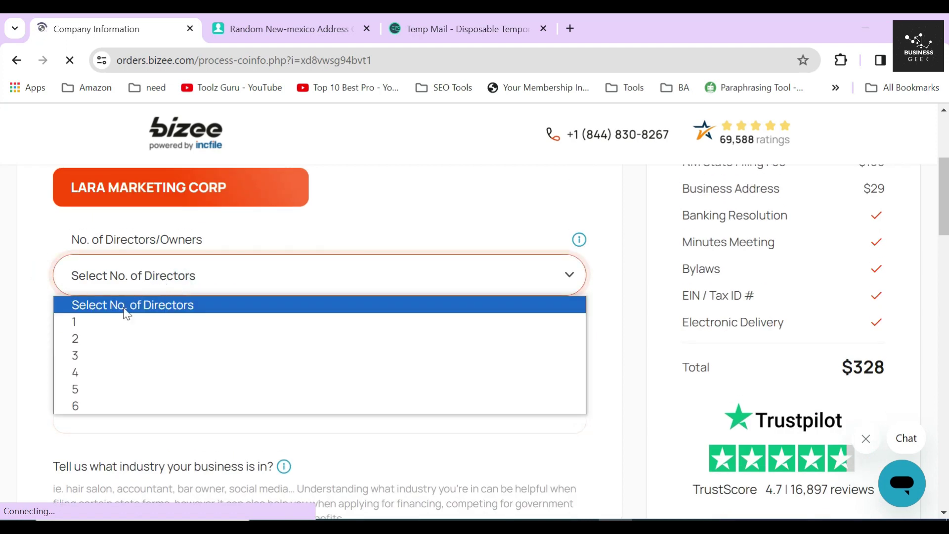
pyautogui.click(115, 327)
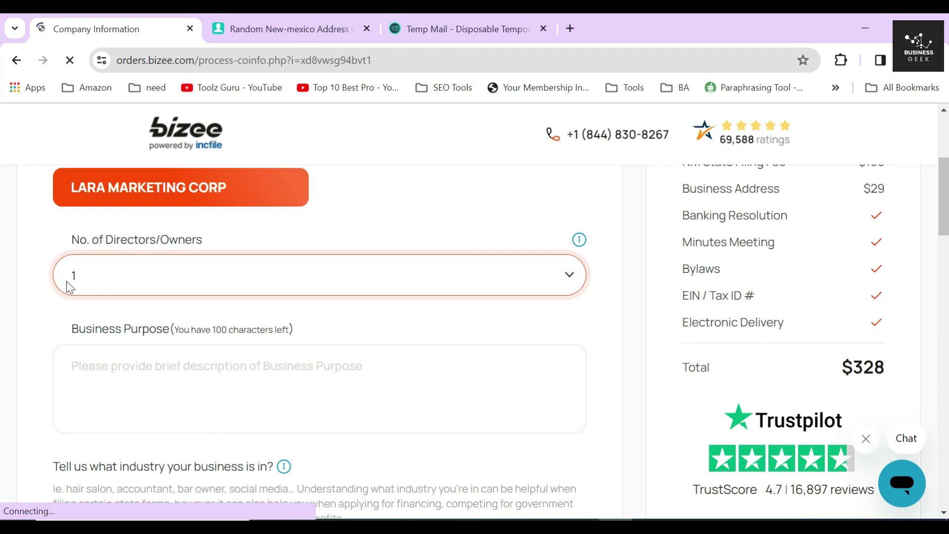
pyautogui.click(246, 282)
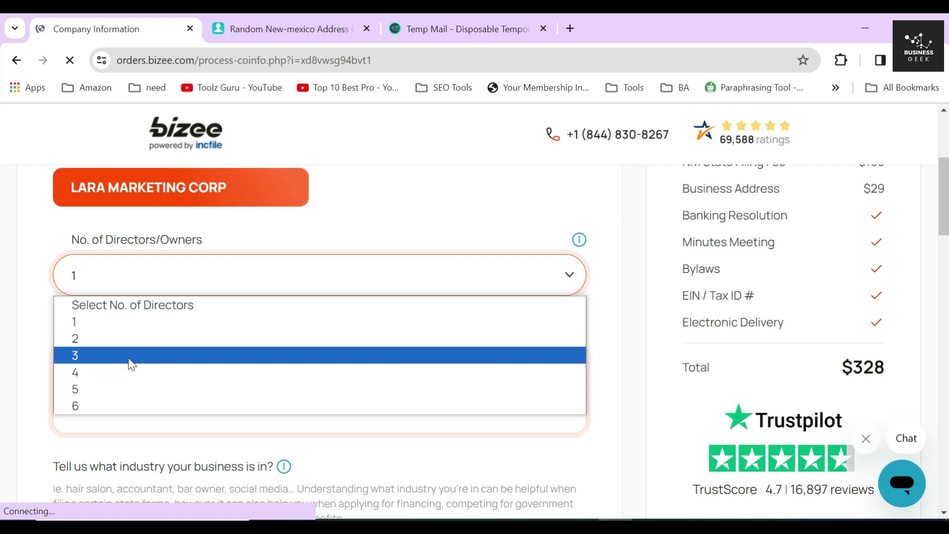
pyautogui.click(22, 335)
# Step: Enter the business purpose "It is a marketing agency."
pyautogui.click(84, 388)
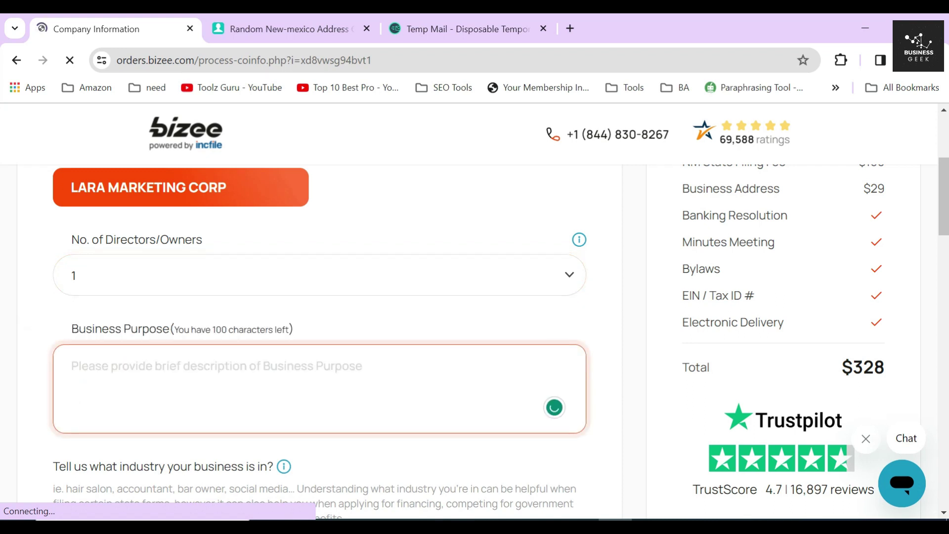
pyautogui.write('it is a ma')
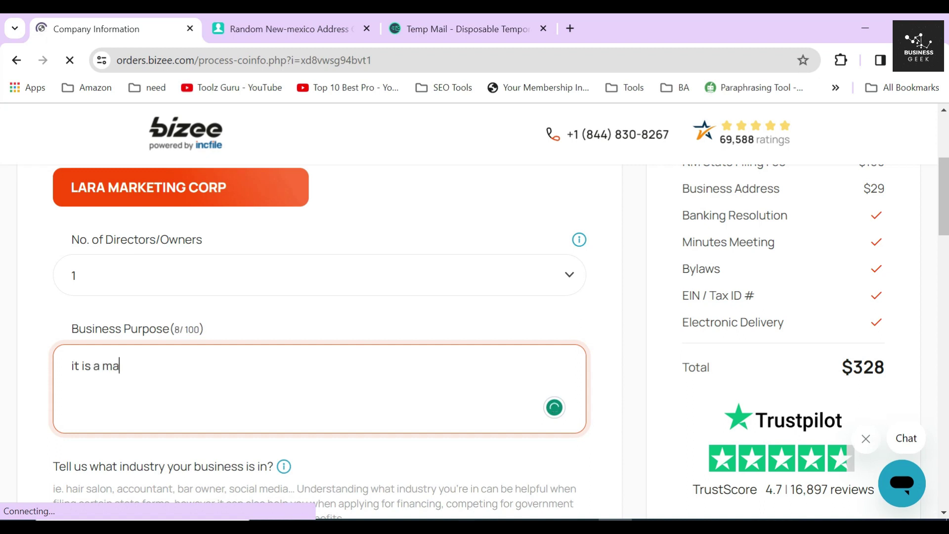
pyautogui.write('rketing a')
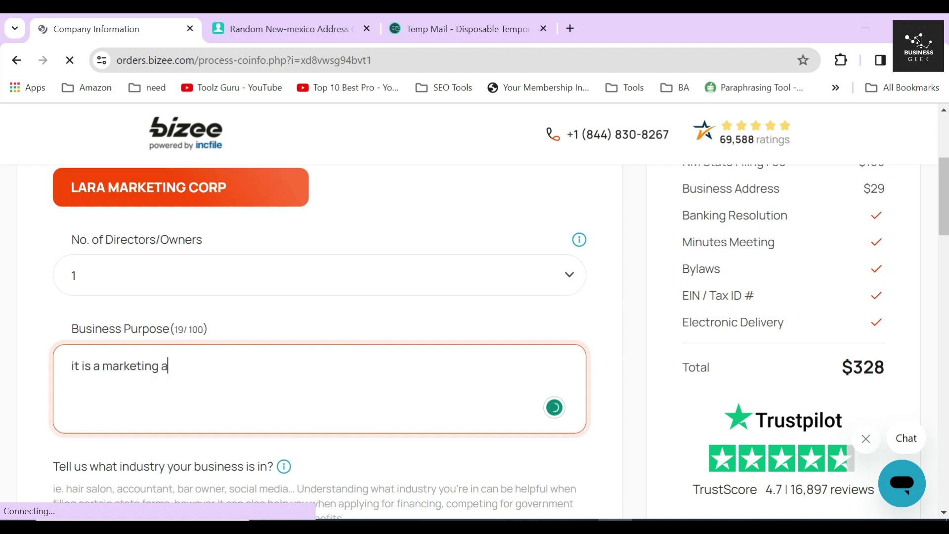
pyautogui.write('gency')
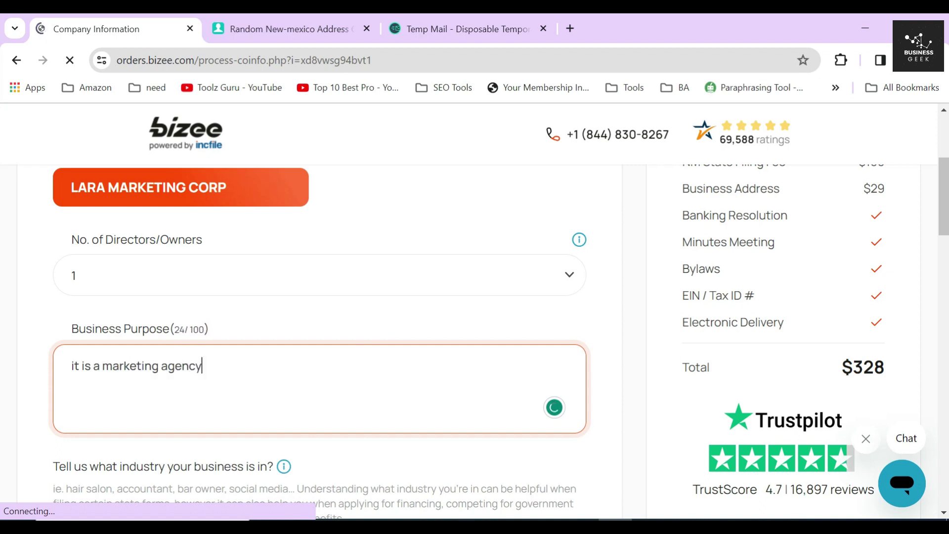
pyautogui.click(615, 354)
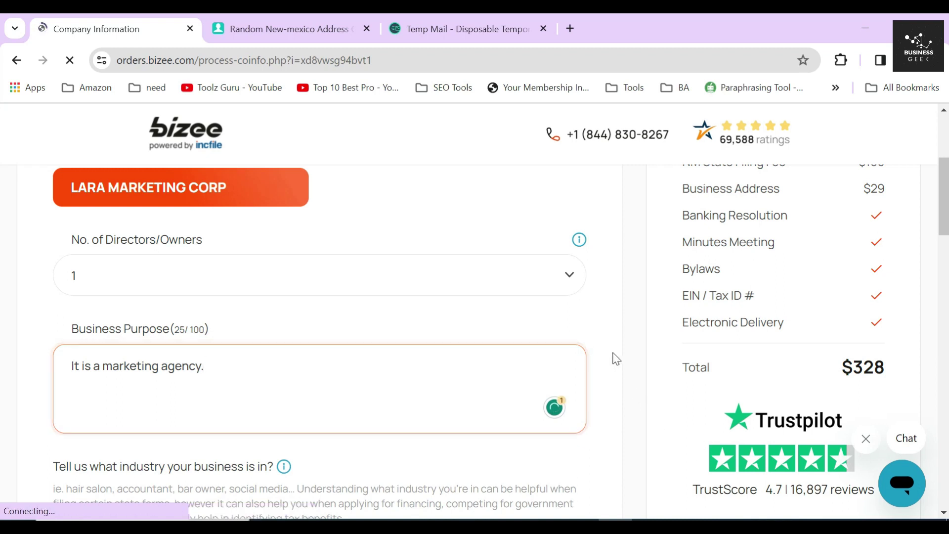
# Step: Search the industry field for "marke"
pyautogui.scroll(-3, 621, 370)
pyautogui.click(544, 336)
pyautogui.write('marketi')
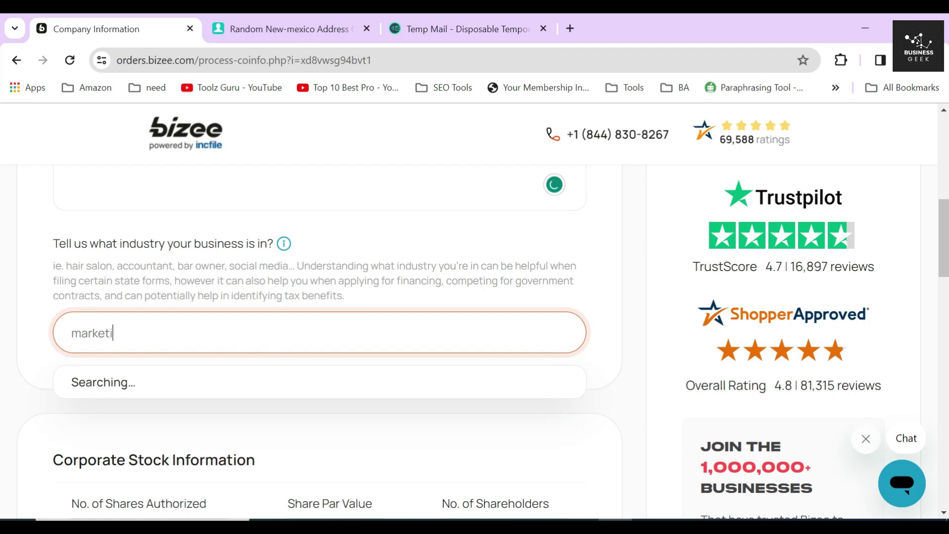
# Step: Select 541613 - Marketing consulting services from the industry suggestions
pyautogui.scroll(1, 332, 281)
pyautogui.scroll(-2, 332, 281)
pyautogui.scroll(2, 331, 281)
pyautogui.click(294, 238)
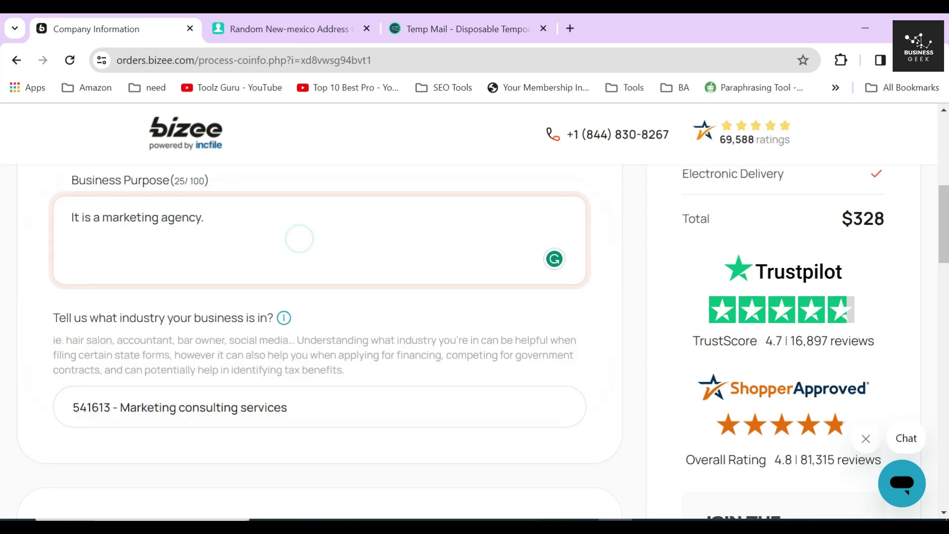
pyautogui.scroll(-2, 188, 355)
# Step: Review the NAICS code 54 and subcode 541613 Marketing Consulting Services lines
pyautogui.moveTo(52, 375); pyautogui.dragTo(424, 384)
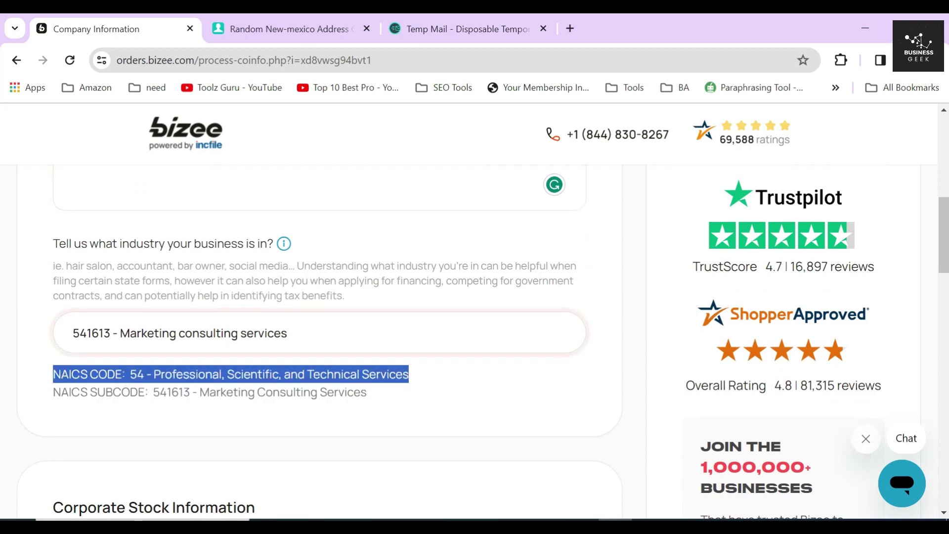
pyautogui.moveTo(113, 412); pyautogui.dragTo(124, 431)
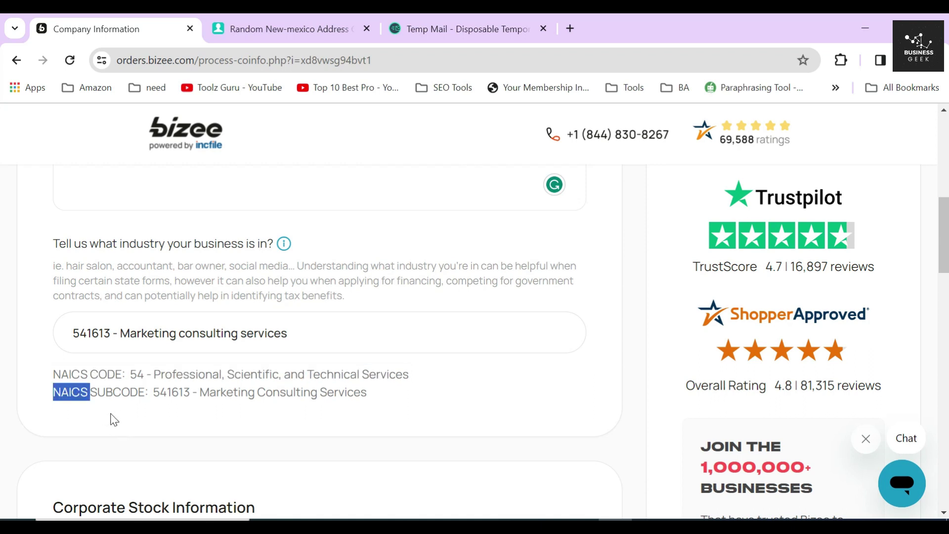
pyautogui.doubleClick(118, 392)
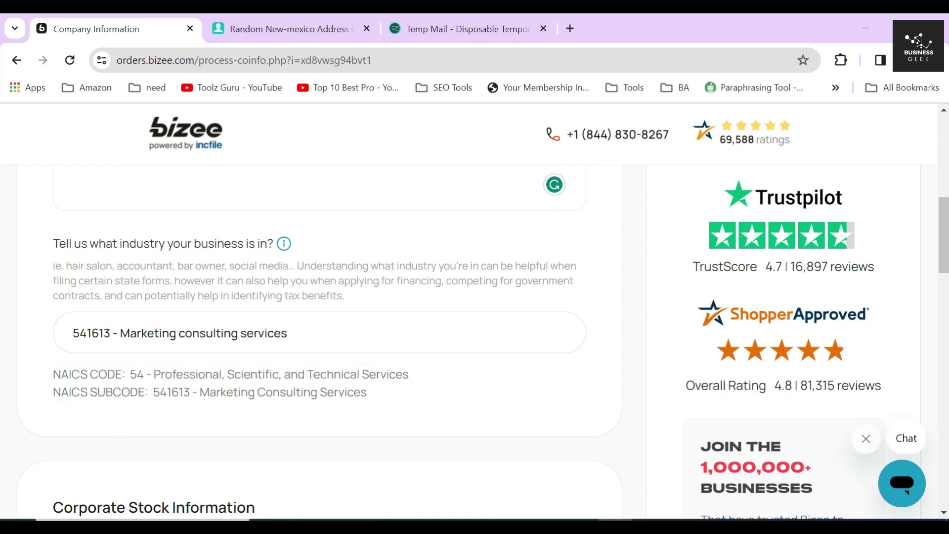
pyautogui.doubleClick(172, 392)
pyautogui.moveTo(200, 392); pyautogui.dragTo(383, 399)
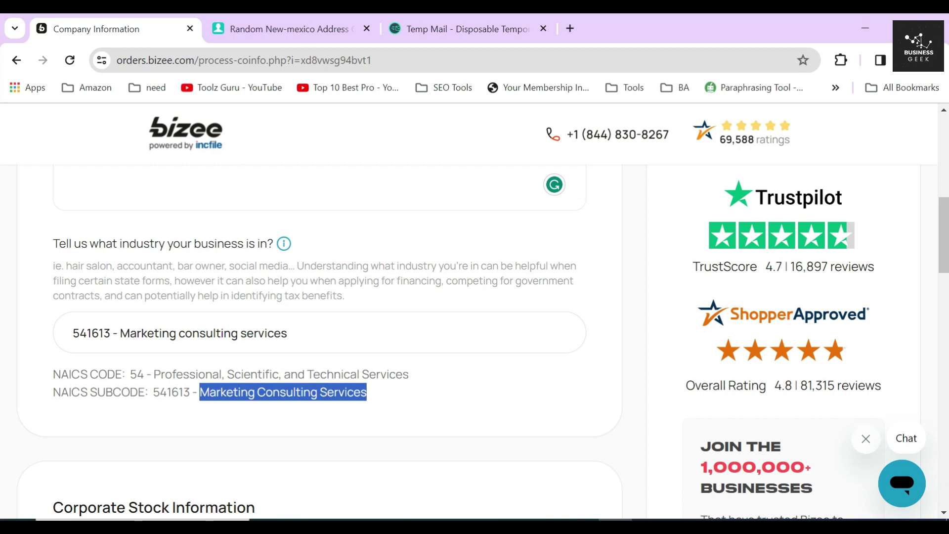
pyautogui.click(383, 399)
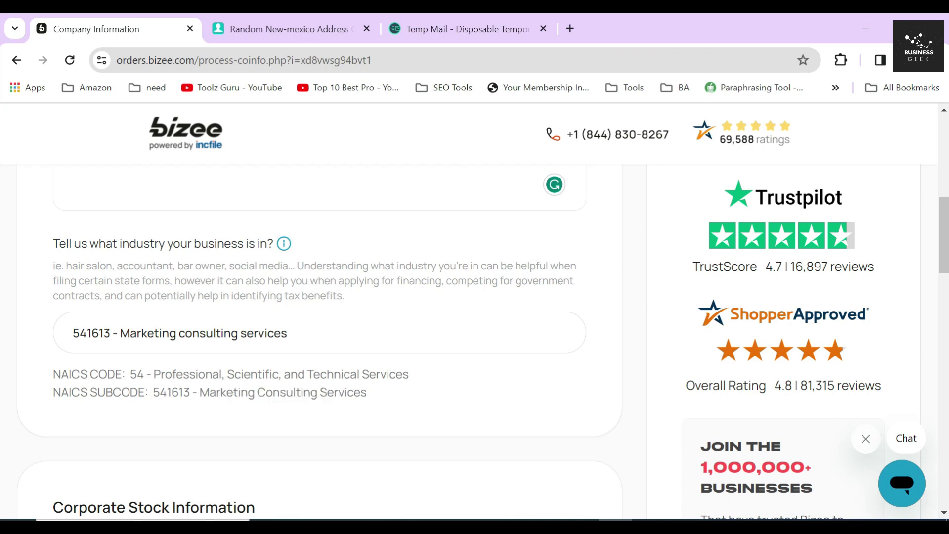
pyautogui.moveTo(40, 240); pyautogui.dragTo(273, 256)
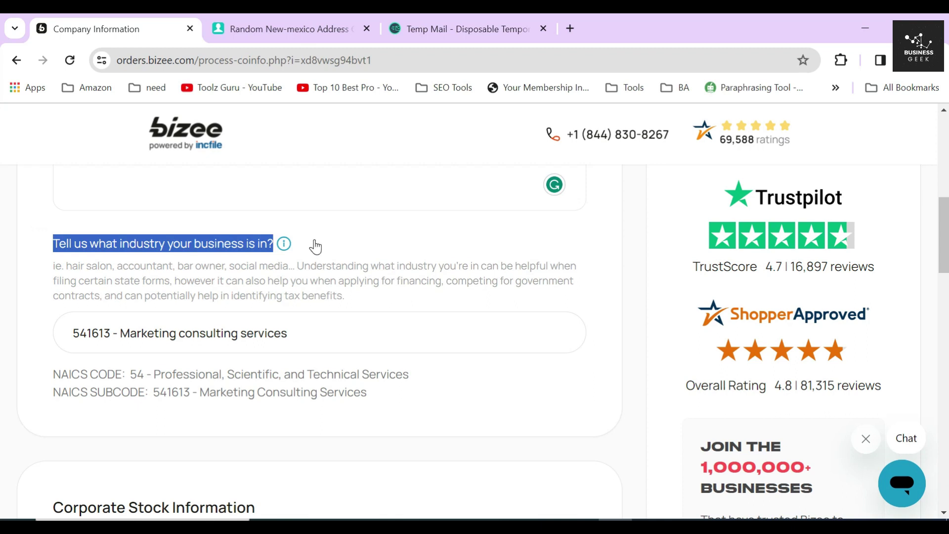
pyautogui.click(284, 245)
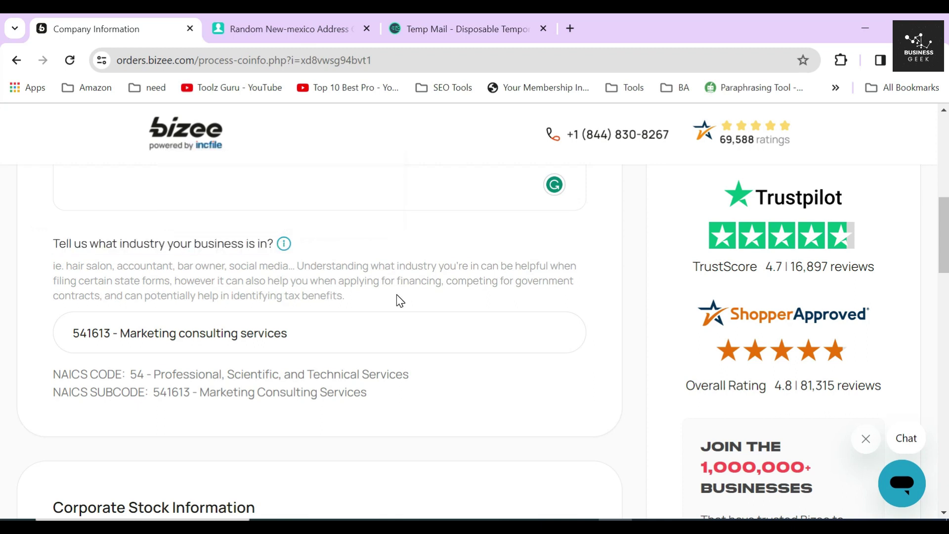
pyautogui.scroll(-1, 398, 298)
pyautogui.moveTo(49, 299); pyautogui.dragTo(428, 325)
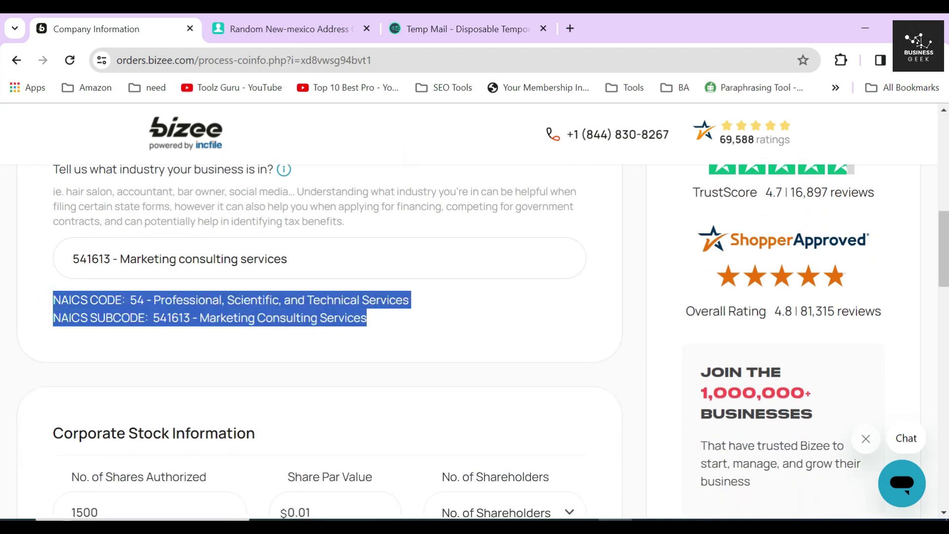
# Step: Change the authorized shares from 1500 to 1000
pyautogui.click(342, 309)
pyautogui.scroll(-4, 297, 296)
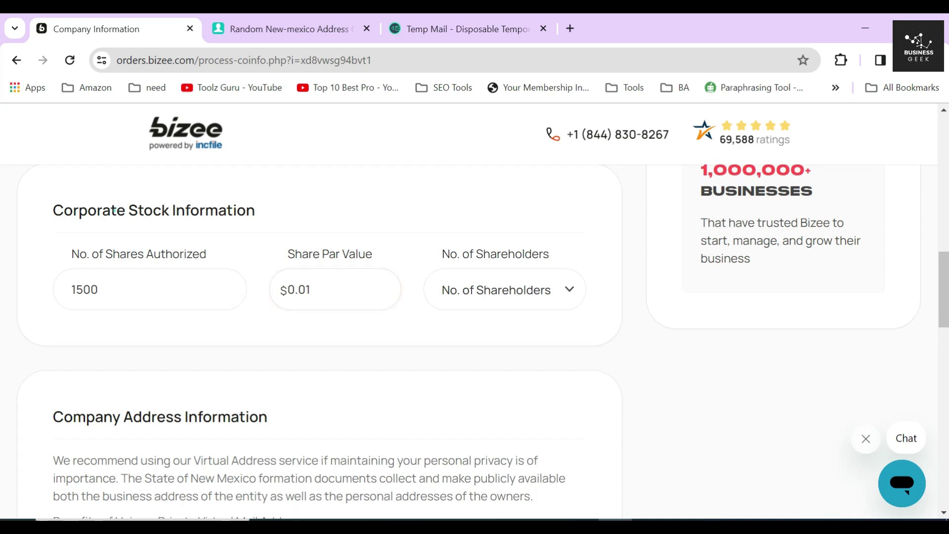
pyautogui.tripleClick(114, 210)
pyautogui.moveTo(83, 288); pyautogui.dragTo(79, 287)
pyautogui.write('0')
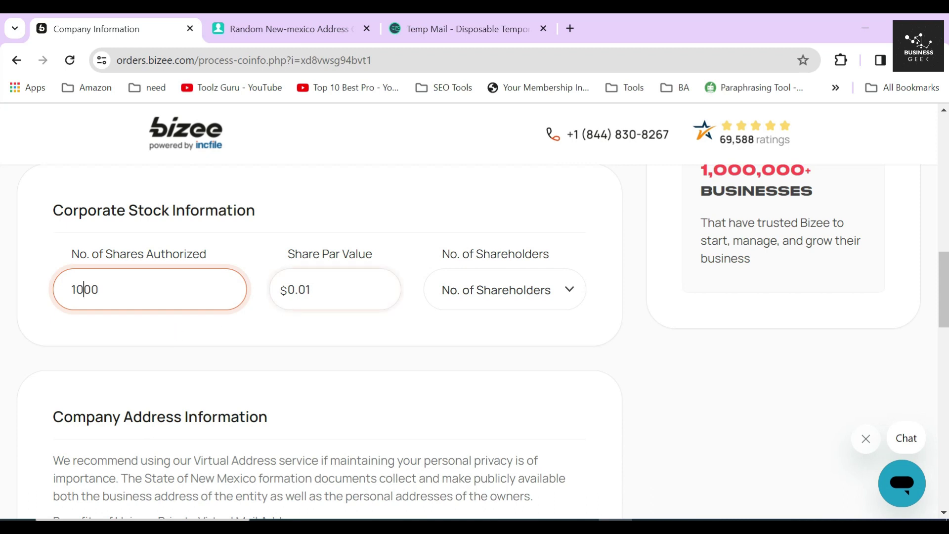
pyautogui.click(247, 270)
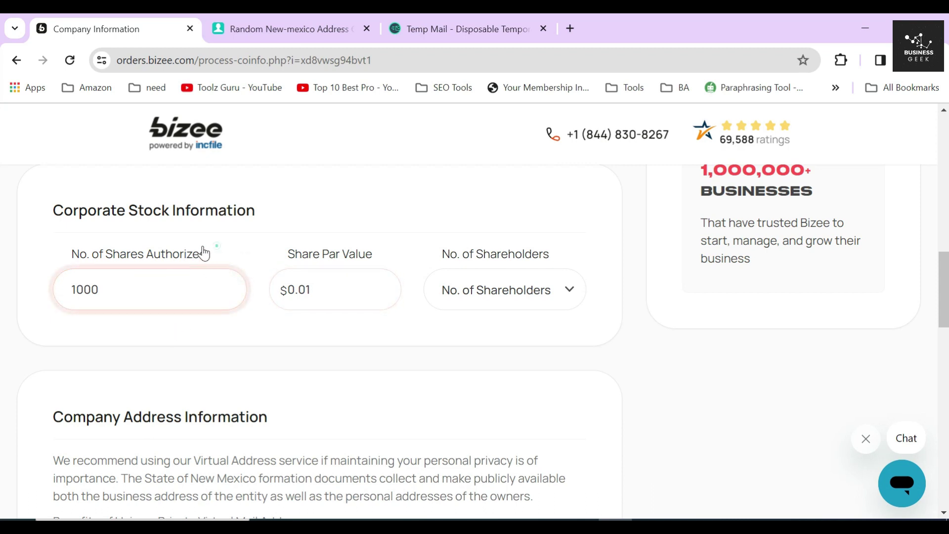
# Step: Change the share par value from 0.01 to $1
pyautogui.moveTo(206, 253); pyautogui.dragTo(70, 254)
pyautogui.moveTo(390, 254); pyautogui.dragTo(283, 256)
pyautogui.doubleClick(322, 291)
pyautogui.write('1')
pyautogui.click(139, 278)
pyautogui.doubleClick(139, 279)
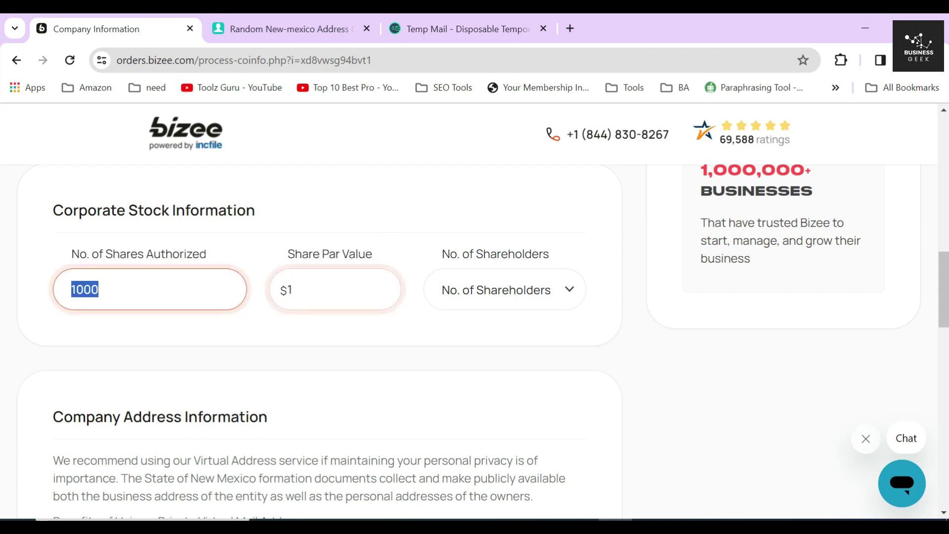
pyautogui.doubleClick(319, 286)
pyautogui.click(381, 331)
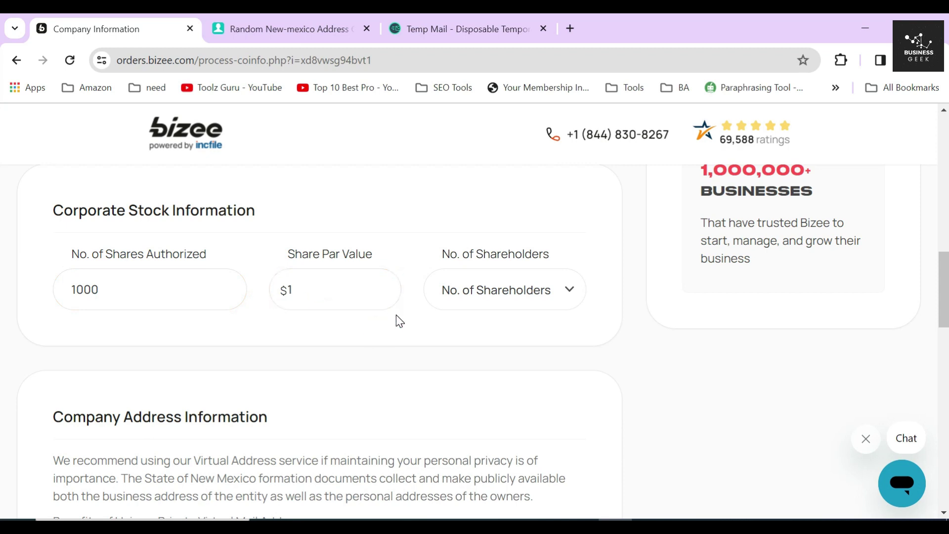
# Step: Set the number of shareholders to 2
pyautogui.click(526, 287)
pyautogui.click(459, 351)
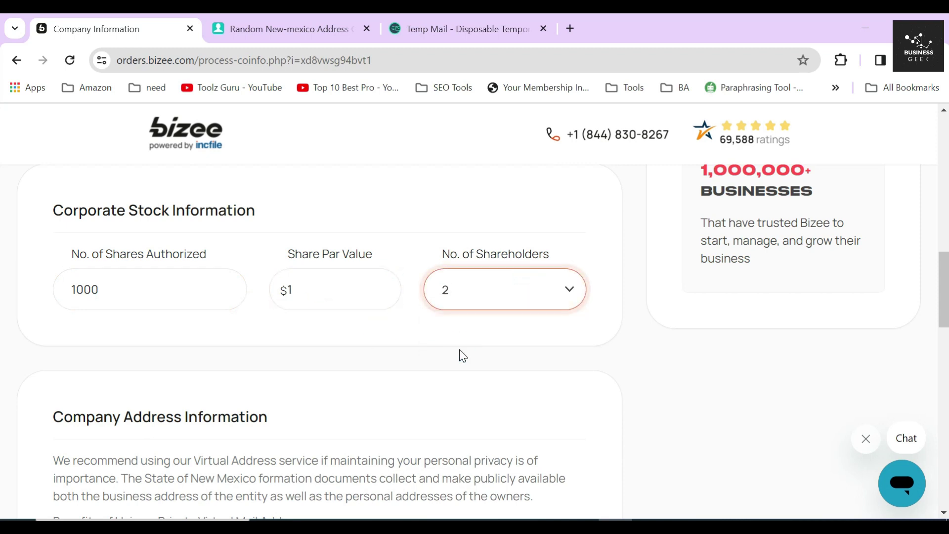
pyautogui.click(472, 296)
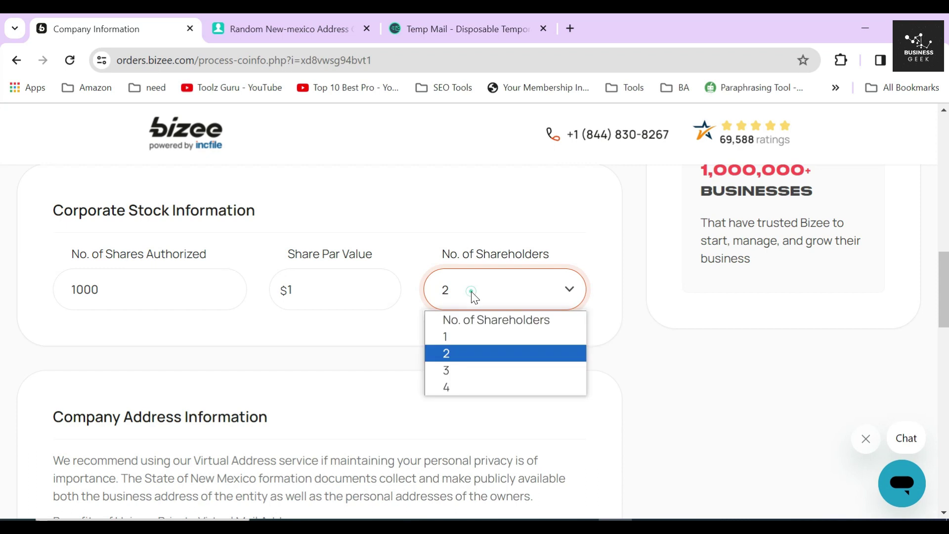
pyautogui.click(387, 332)
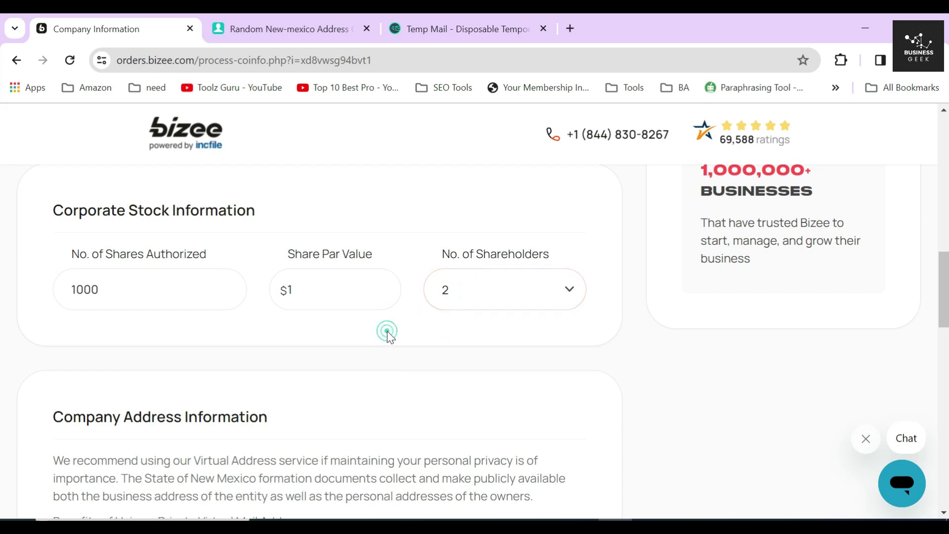
pyautogui.scroll(-5, 387, 331)
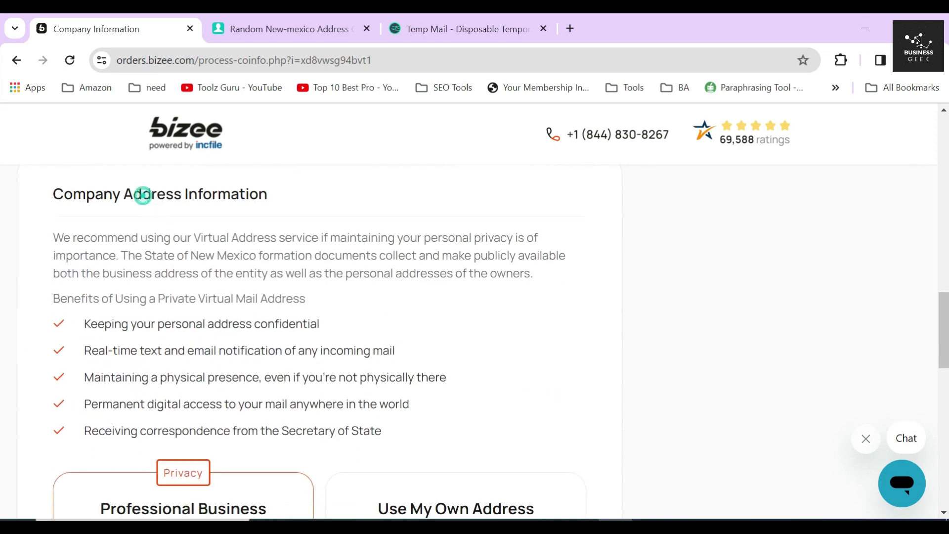
# Step: Review the virtual address recommendation and the five virtual mail benefits
pyautogui.tripleClick(141, 195)
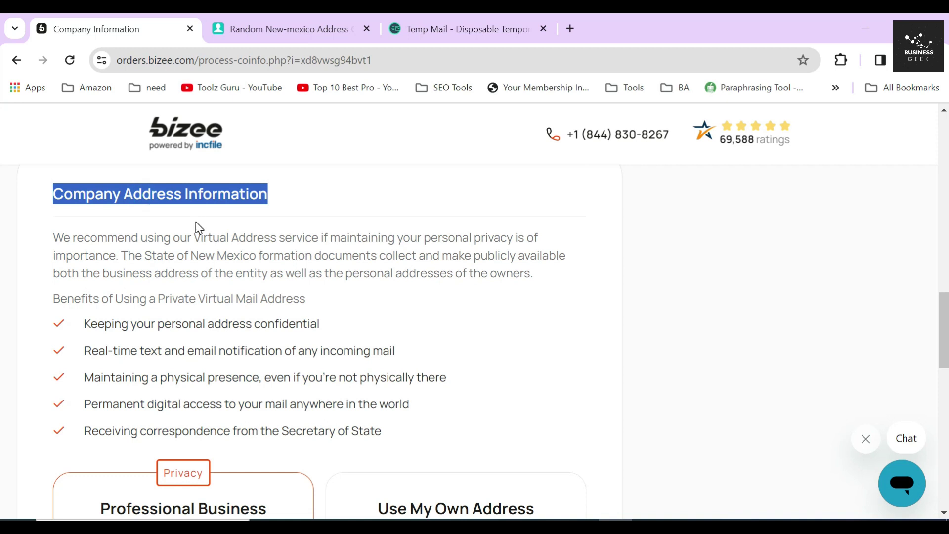
pyautogui.scroll(2, 197, 228)
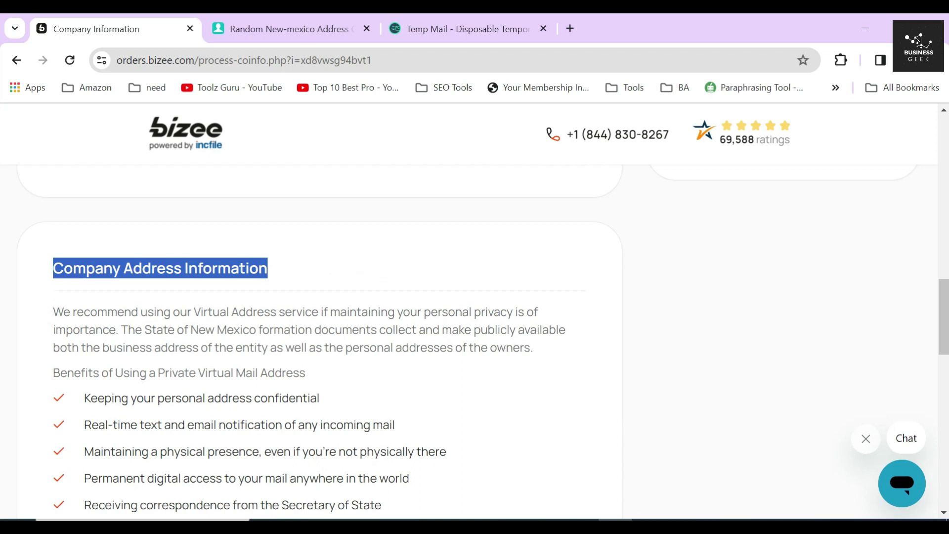
pyautogui.click(103, 305)
pyautogui.moveTo(50, 312); pyautogui.dragTo(117, 330)
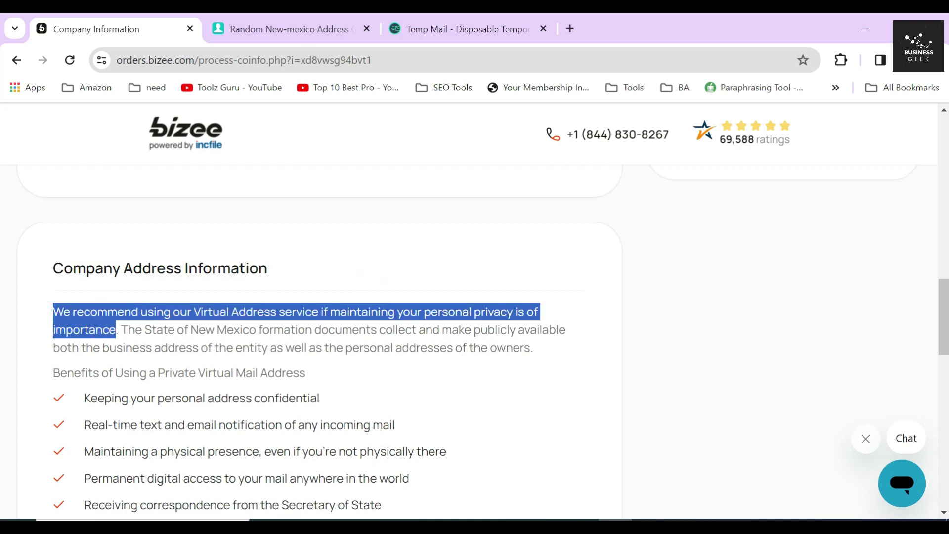
pyautogui.scroll(-2, 168, 316)
pyautogui.tripleClick(159, 298)
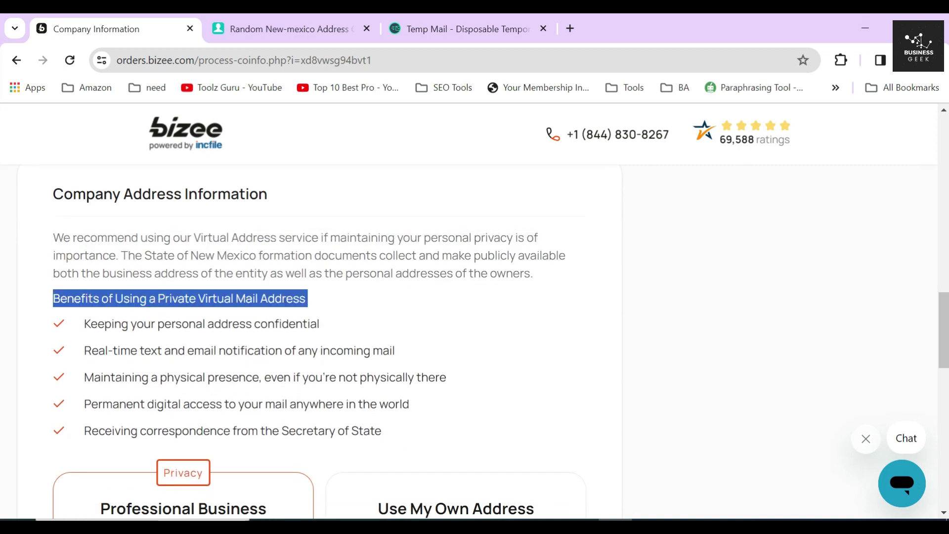
pyautogui.scroll(-2, 163, 289)
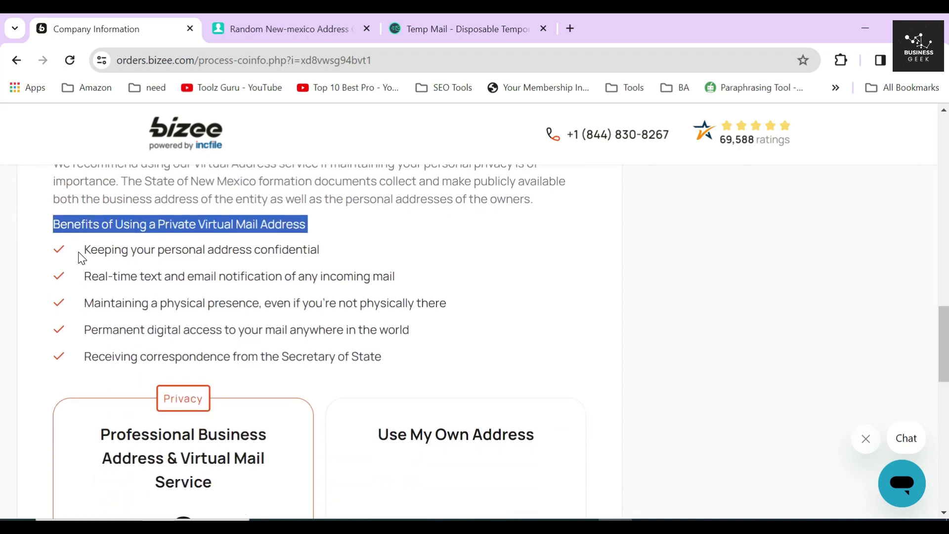
pyautogui.click(166, 270)
pyautogui.moveTo(78, 249); pyautogui.dragTo(452, 352)
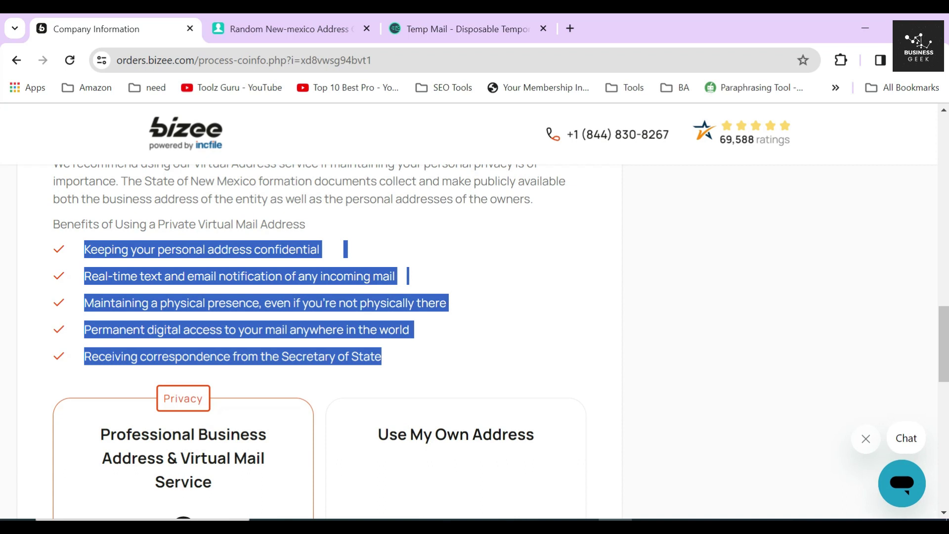
pyautogui.scroll(-3, 336, 310)
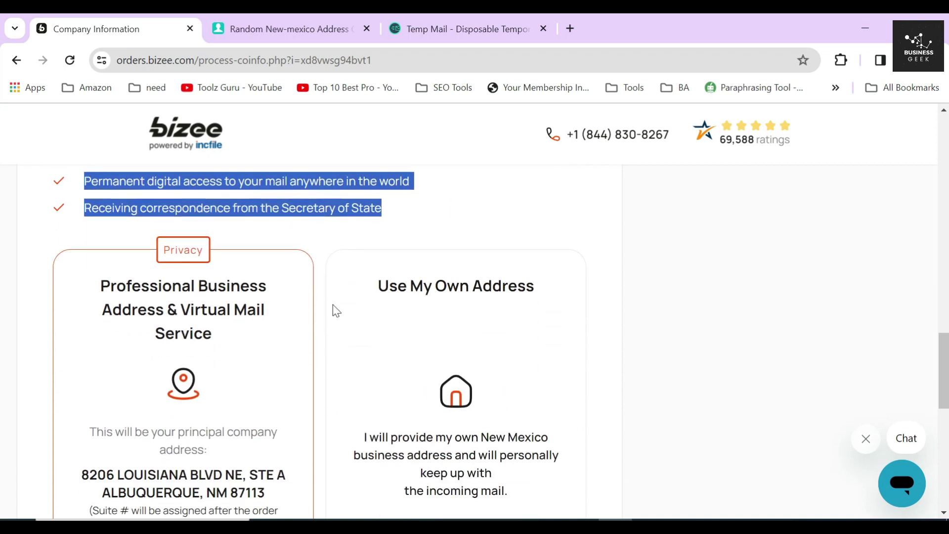
pyautogui.click(324, 270)
pyautogui.scroll(-3, 324, 270)
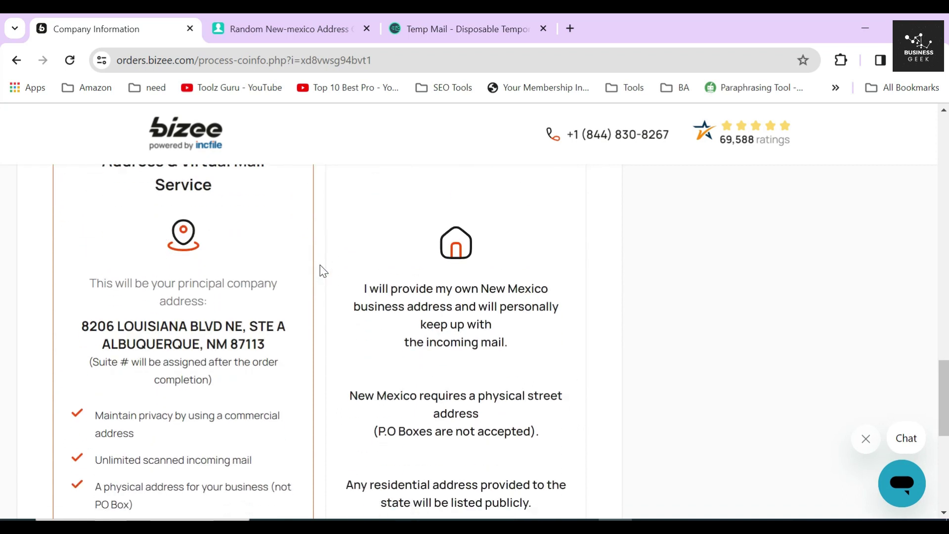
# Step: Choose Bizee's Albuquerque principal address option at $29/month, cancel anytime
pyautogui.moveTo(82, 328); pyautogui.dragTo(280, 350)
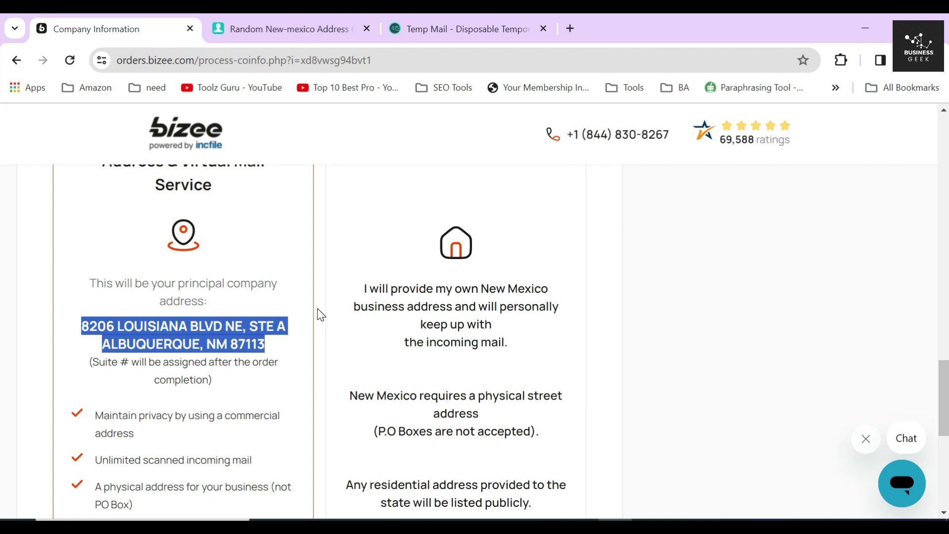
pyautogui.scroll(-2, 321, 315)
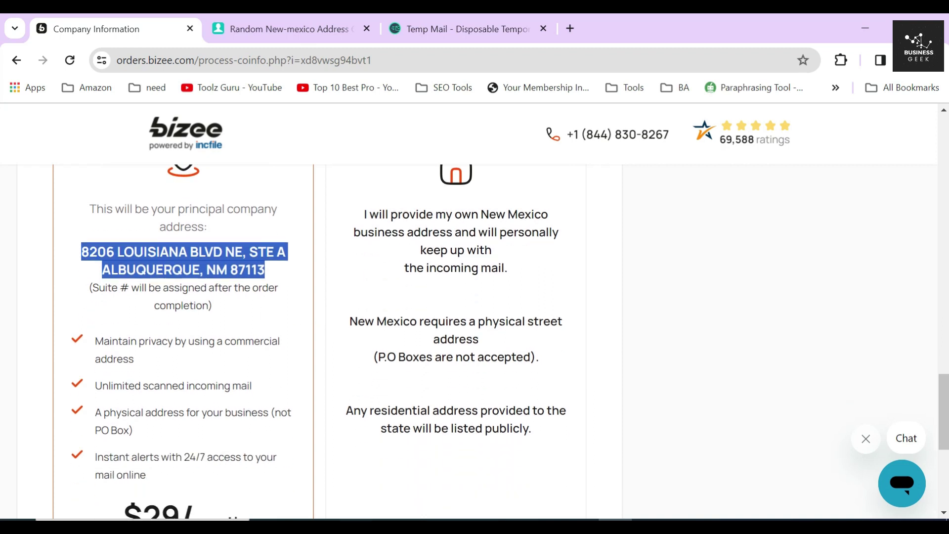
pyautogui.scroll(-2, 316, 294)
pyautogui.click(218, 227)
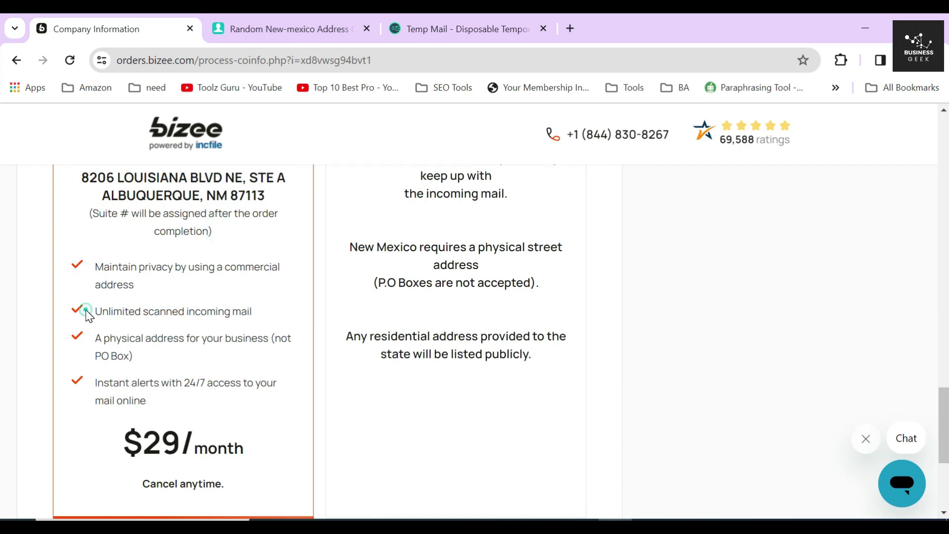
pyautogui.click(81, 343)
pyautogui.moveTo(106, 446); pyautogui.dragTo(296, 450)
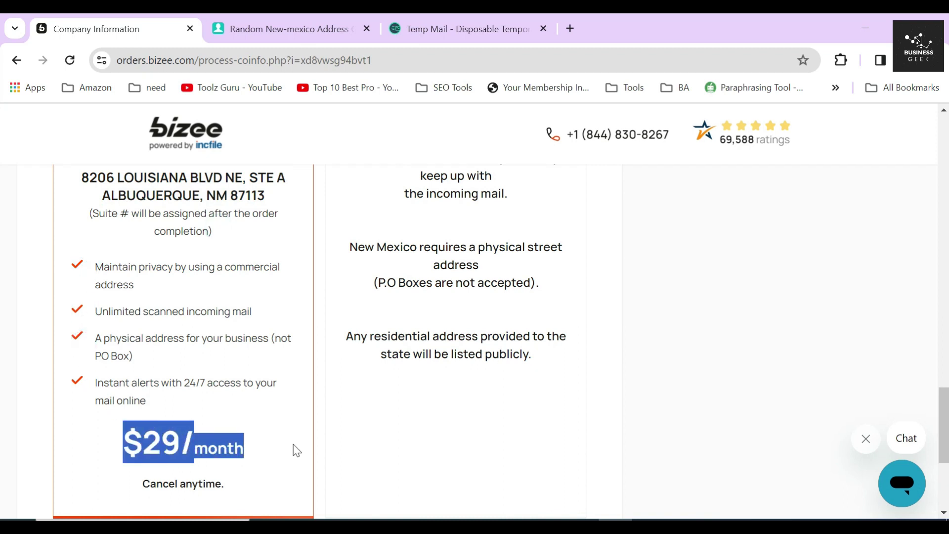
pyautogui.scroll(-3, 261, 360)
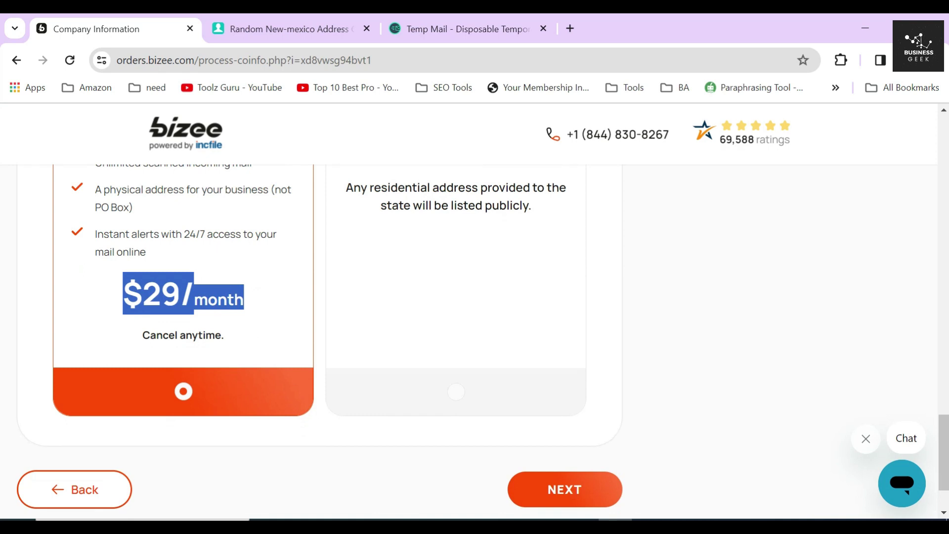
pyautogui.moveTo(141, 338); pyautogui.dragTo(240, 341)
pyautogui.click(321, 328)
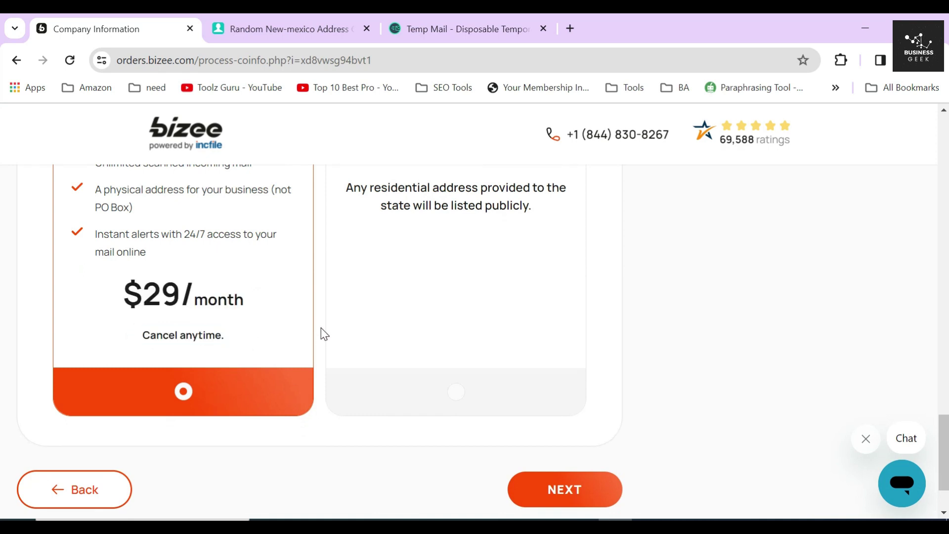
# Step: Continue past the address step and review the $149 Premium Service Package offer
pyautogui.click(548, 492)
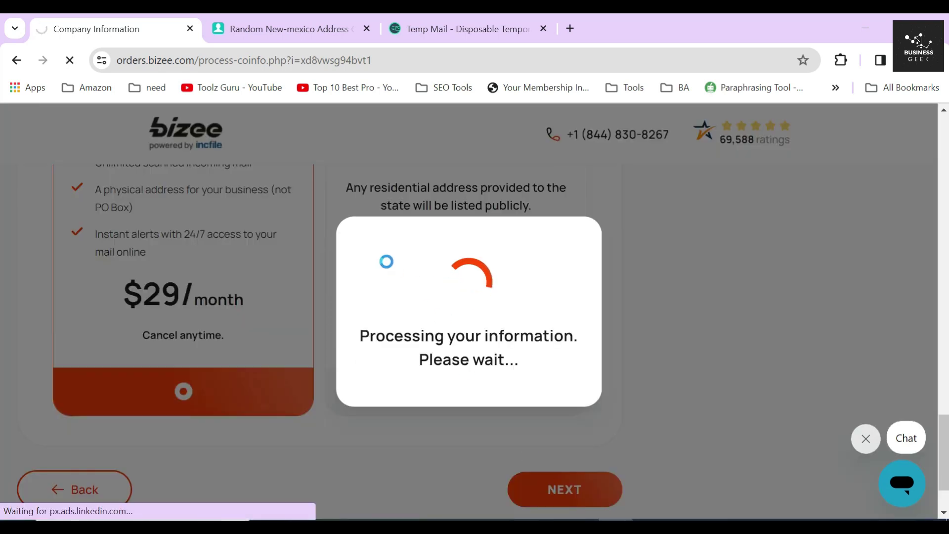
pyautogui.moveTo(50, 242); pyautogui.dragTo(235, 248)
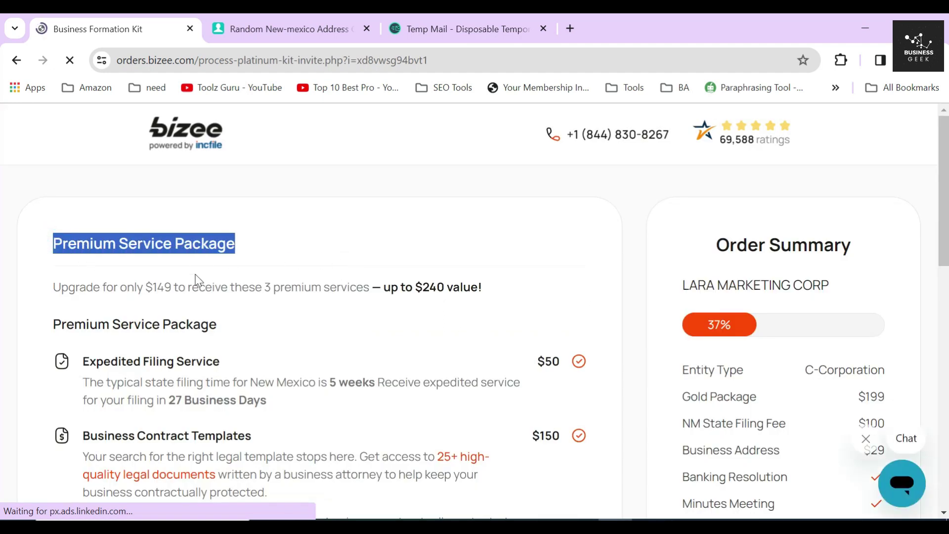
pyautogui.moveTo(143, 287); pyautogui.dragTo(171, 287)
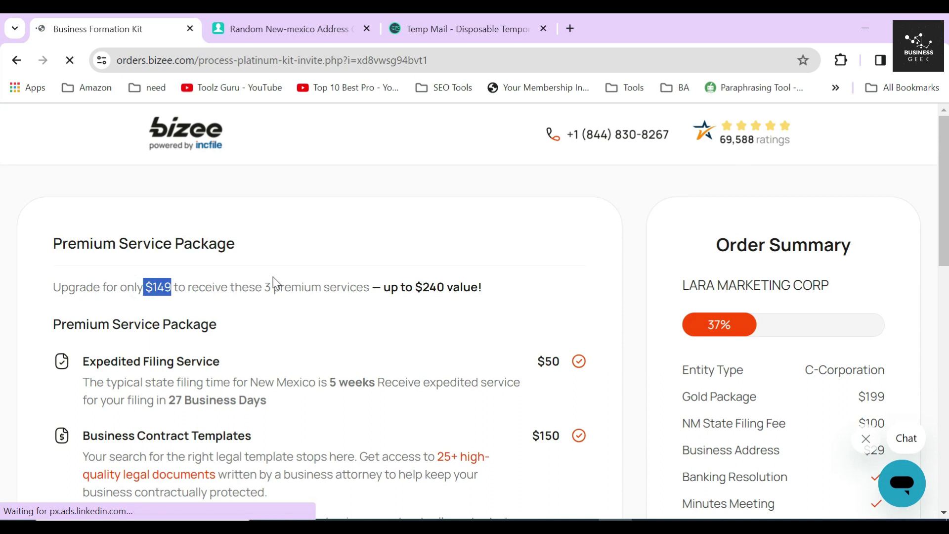
pyautogui.click(200, 289)
pyautogui.moveTo(231, 287); pyautogui.dragTo(364, 287)
pyautogui.scroll(-3, 221, 304)
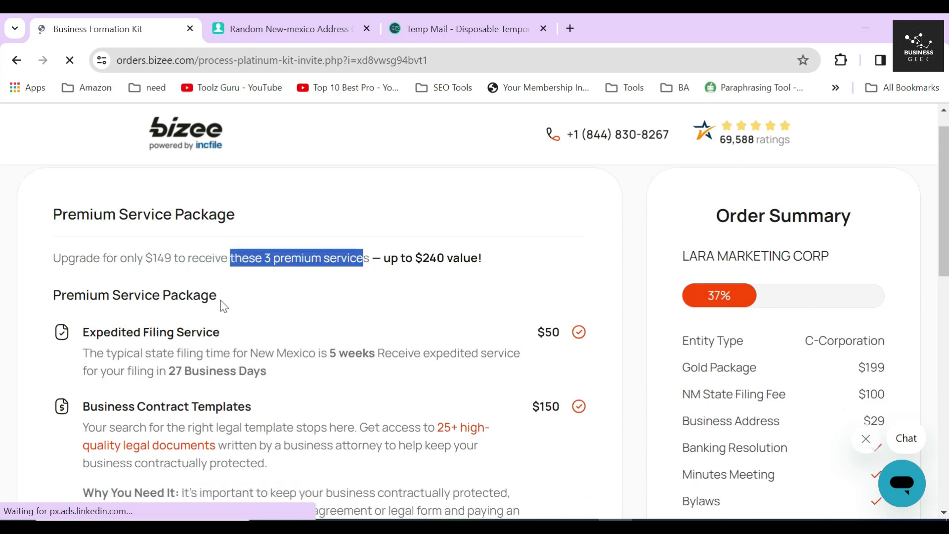
pyautogui.scroll(-3, 43, 214)
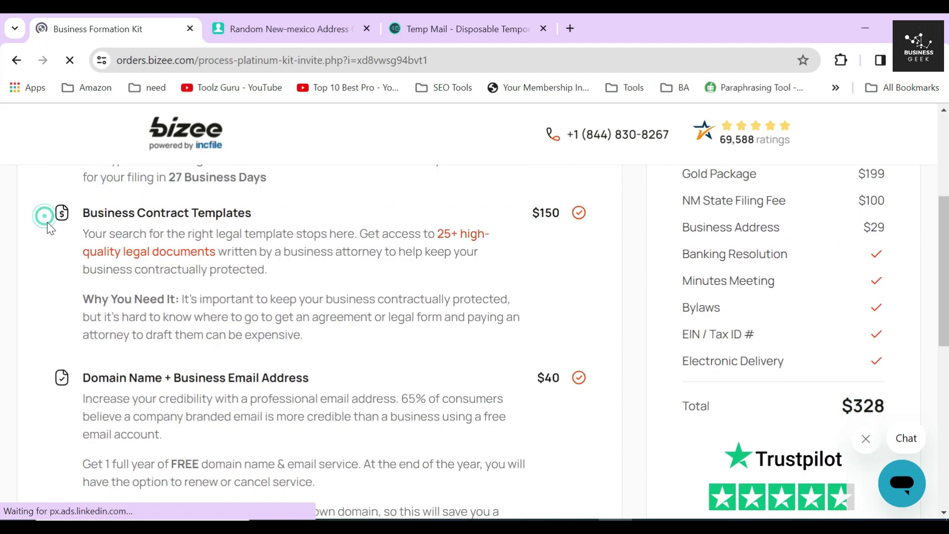
pyautogui.scroll(-3, 46, 222)
pyautogui.scroll(5, 370, 299)
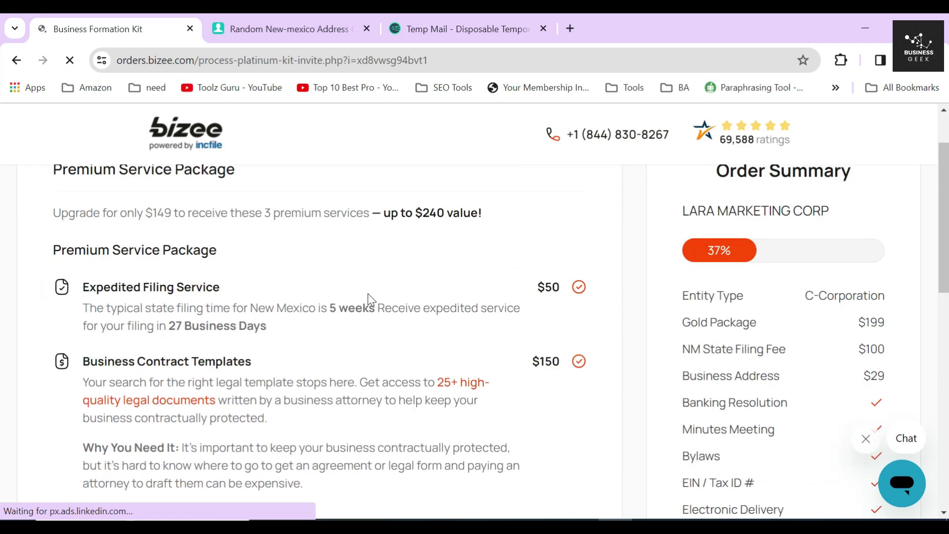
pyautogui.moveTo(681, 322); pyautogui.dragTo(927, 326)
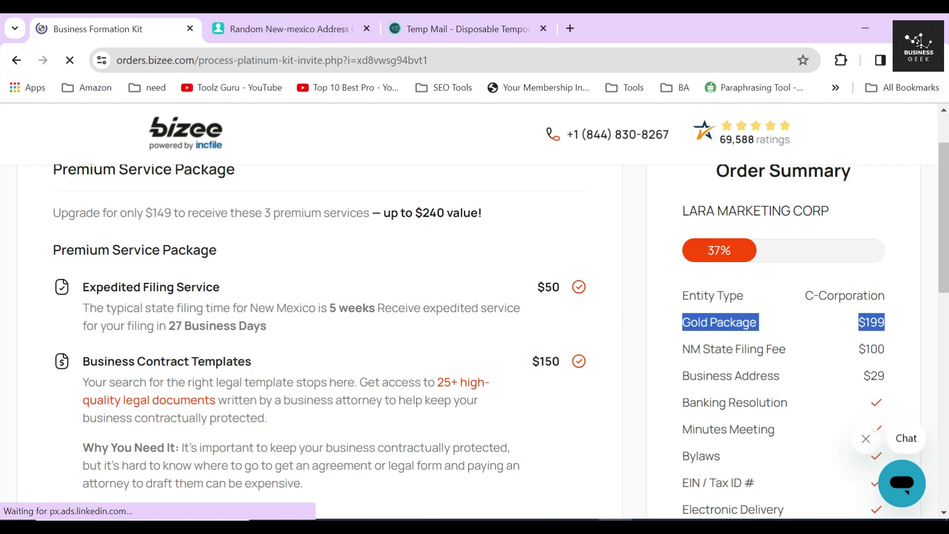
pyautogui.click(331, 307)
# Step: Decline the $149 premium upgrade to reach Directors Information
pyautogui.scroll(-6, 371, 316)
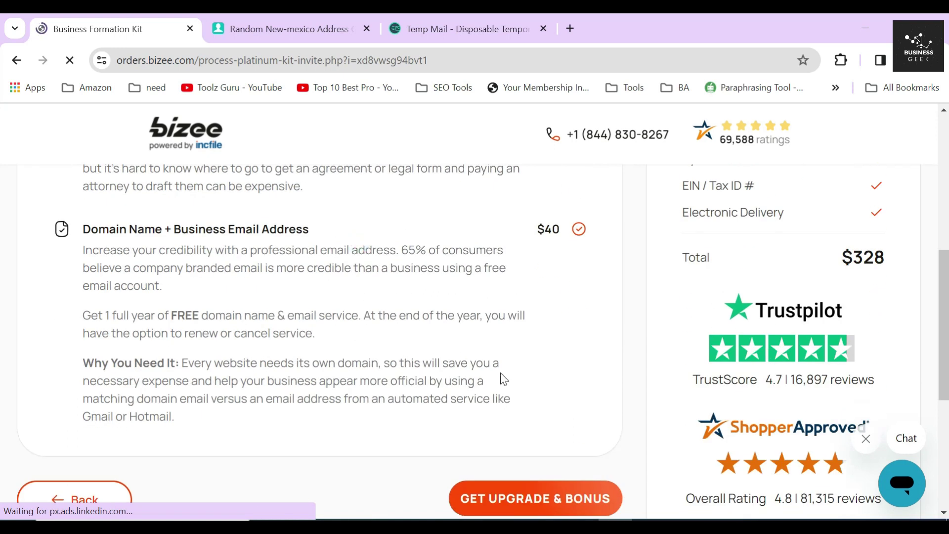
pyautogui.scroll(-5, 503, 380)
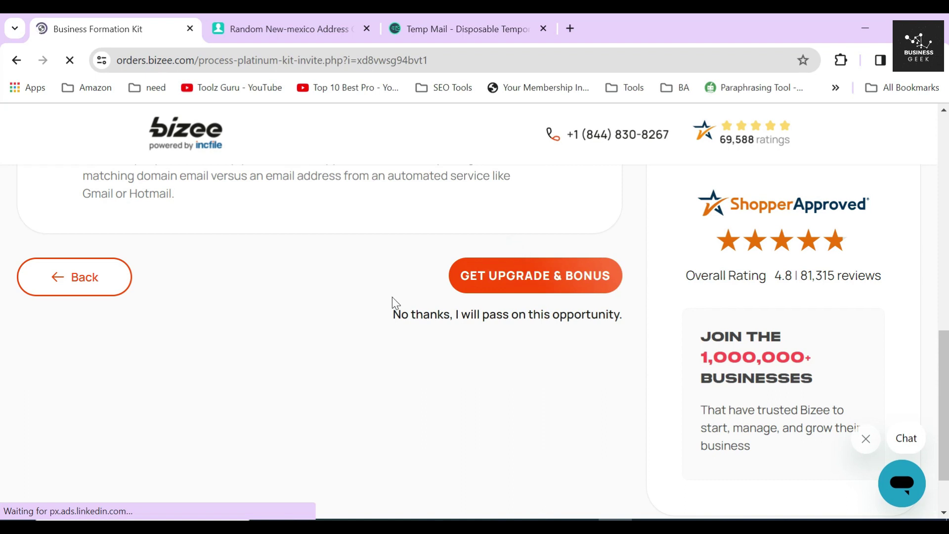
pyautogui.scroll(10, 376, 287)
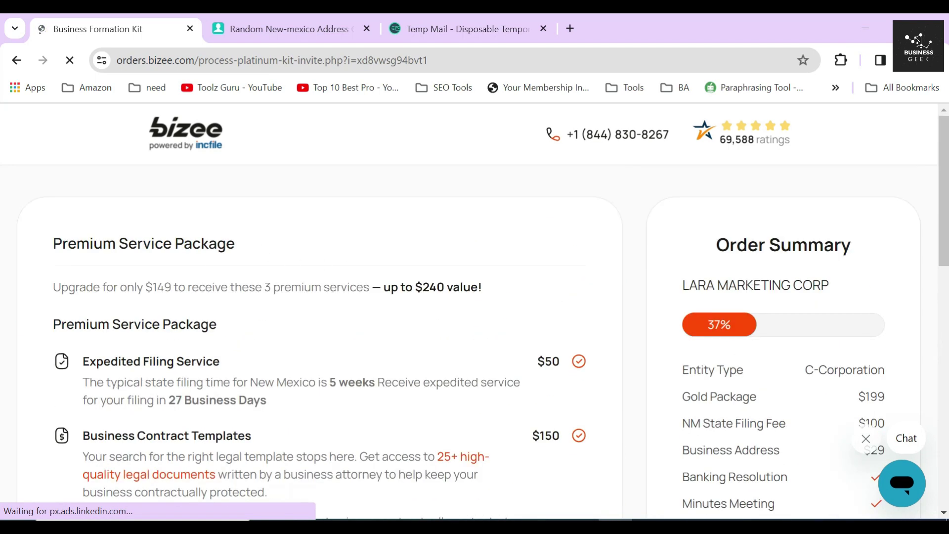
pyautogui.moveTo(143, 288); pyautogui.dragTo(174, 287)
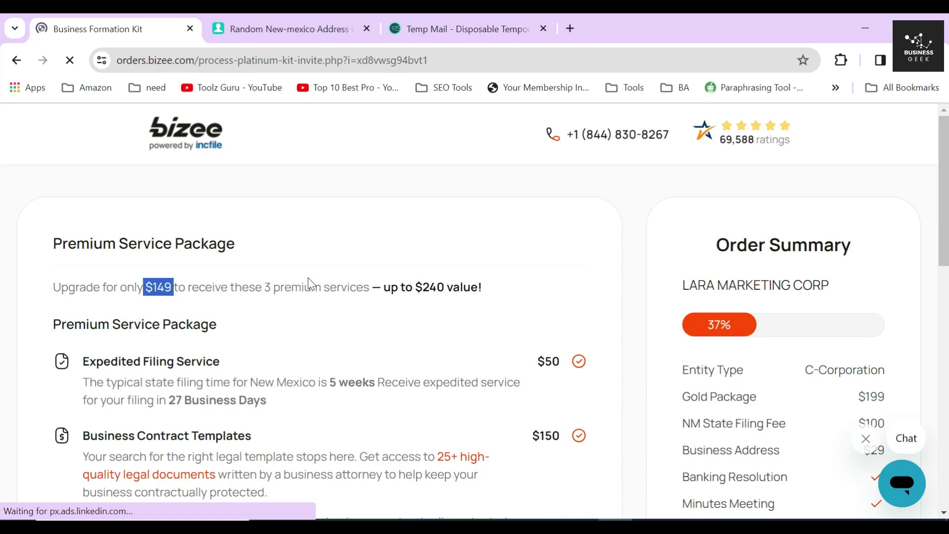
pyautogui.scroll(-15, 307, 284)
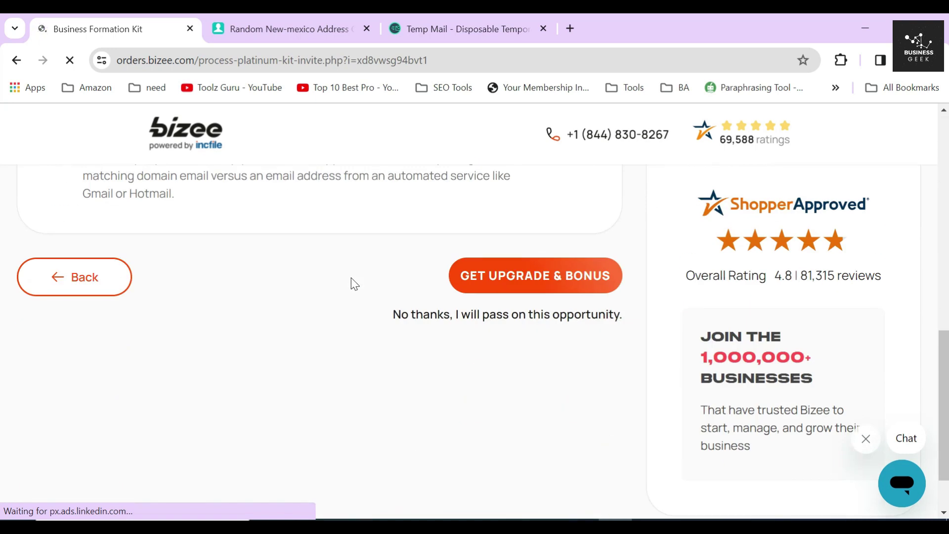
pyautogui.scroll(-2, 384, 300)
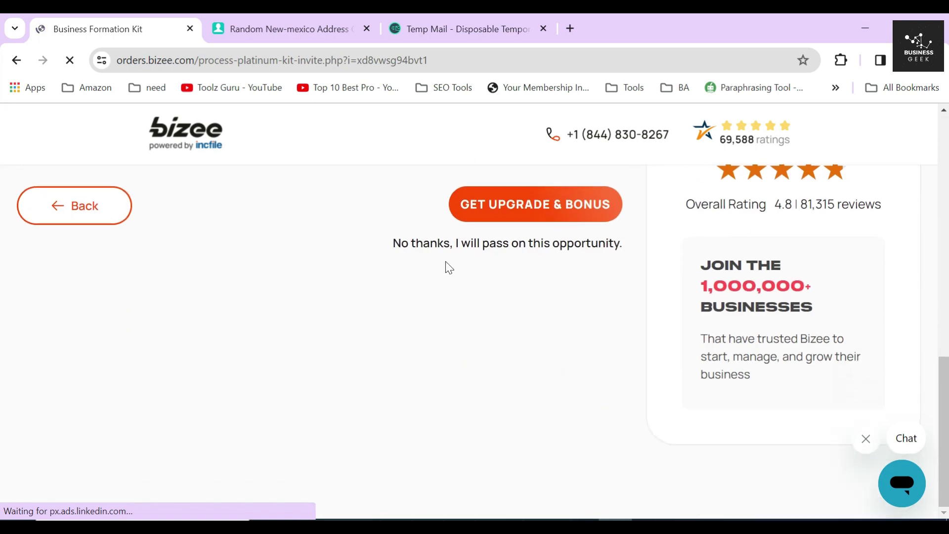
pyautogui.click(465, 243)
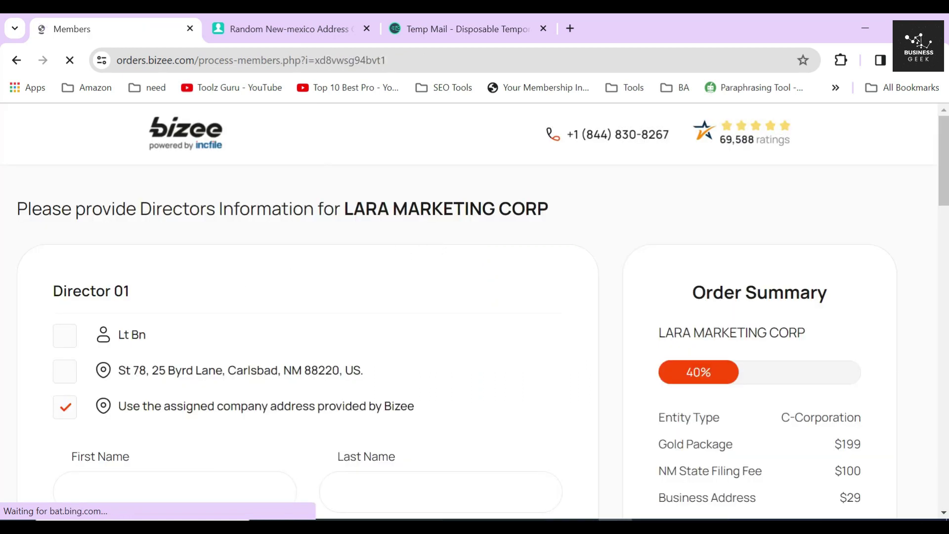
pyautogui.moveTo(46, 295); pyautogui.dragTo(155, 295)
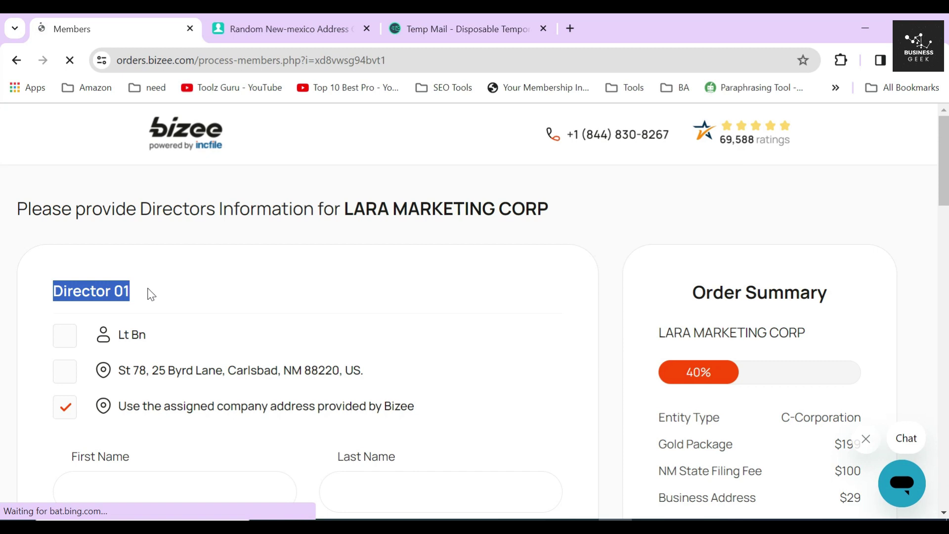
# Step: Use the existing person as Director 01, keeping Bizee's assigned company address
pyautogui.click(151, 295)
pyautogui.scroll(-2, 128, 289)
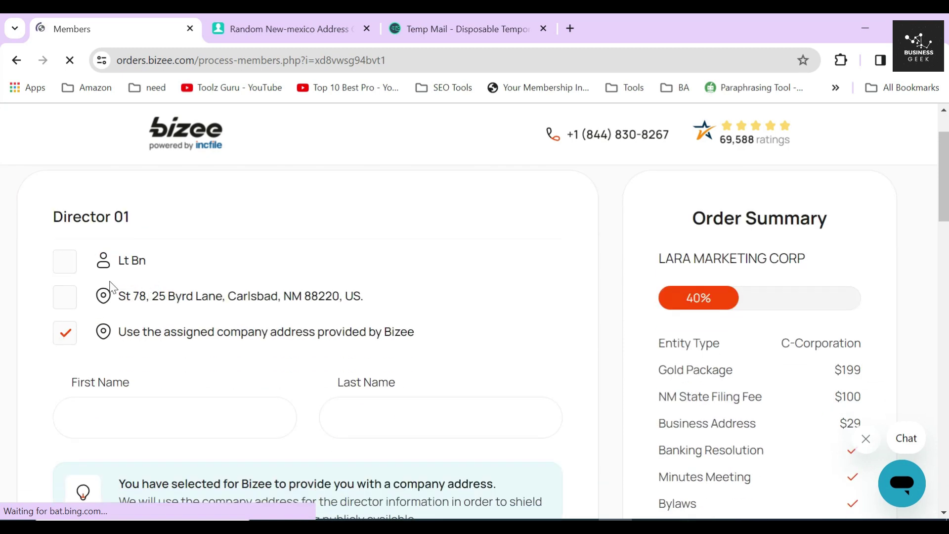
pyautogui.click(64, 270)
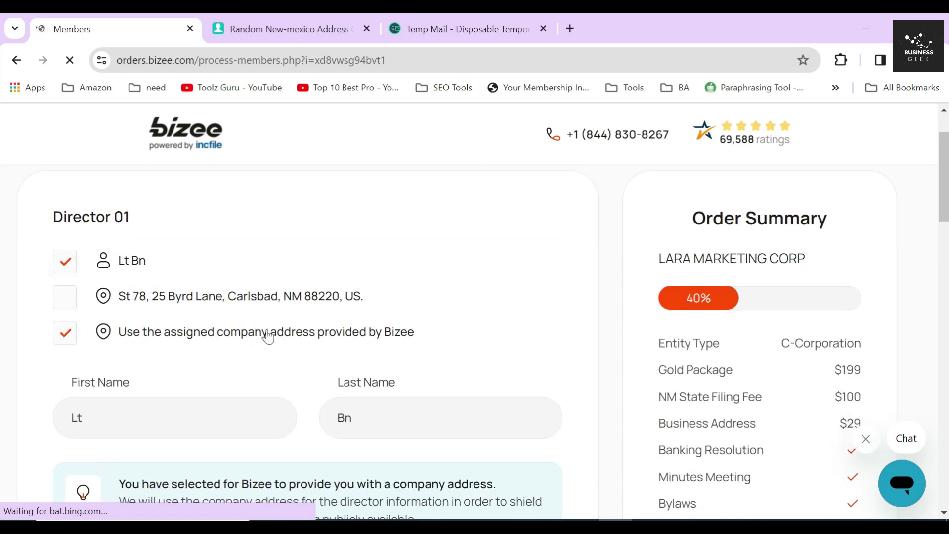
pyautogui.moveTo(442, 340); pyautogui.dragTo(122, 340)
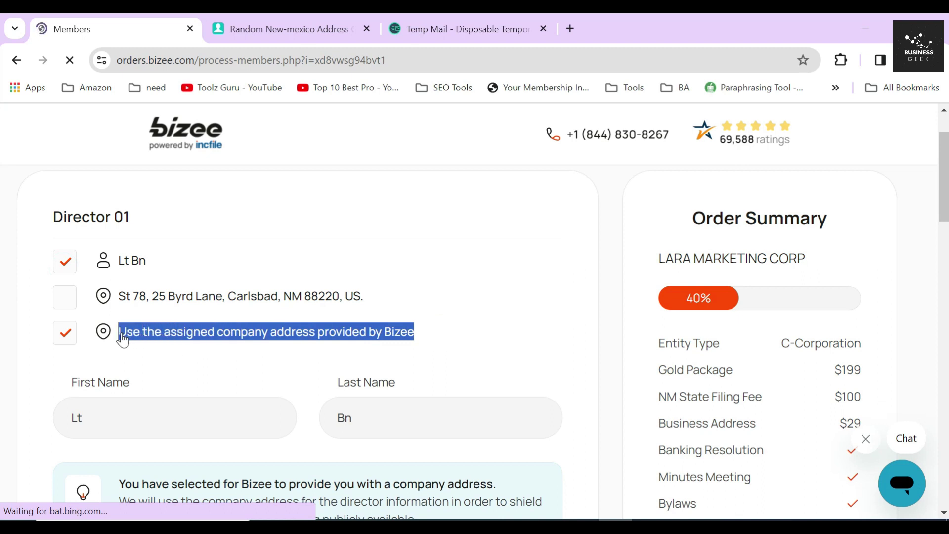
pyautogui.click(36, 326)
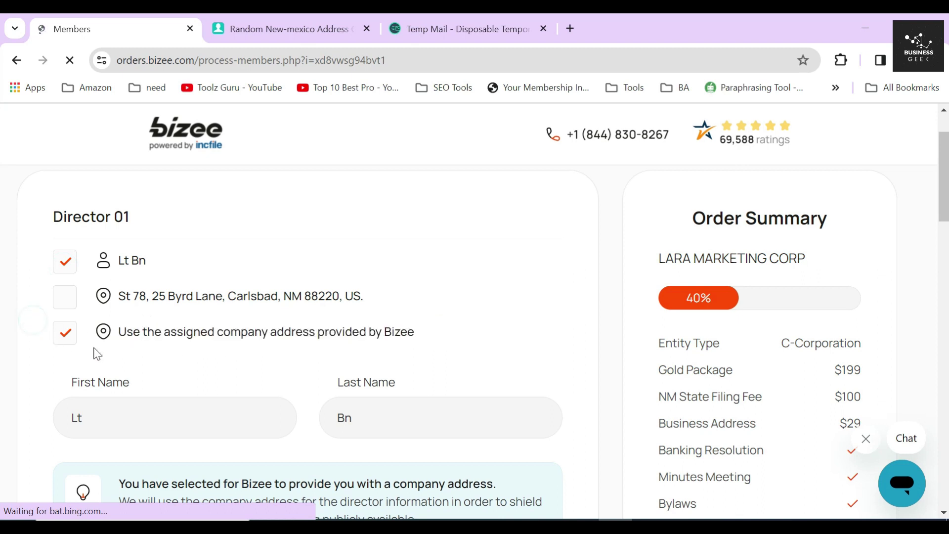
pyautogui.scroll(-5, 193, 319)
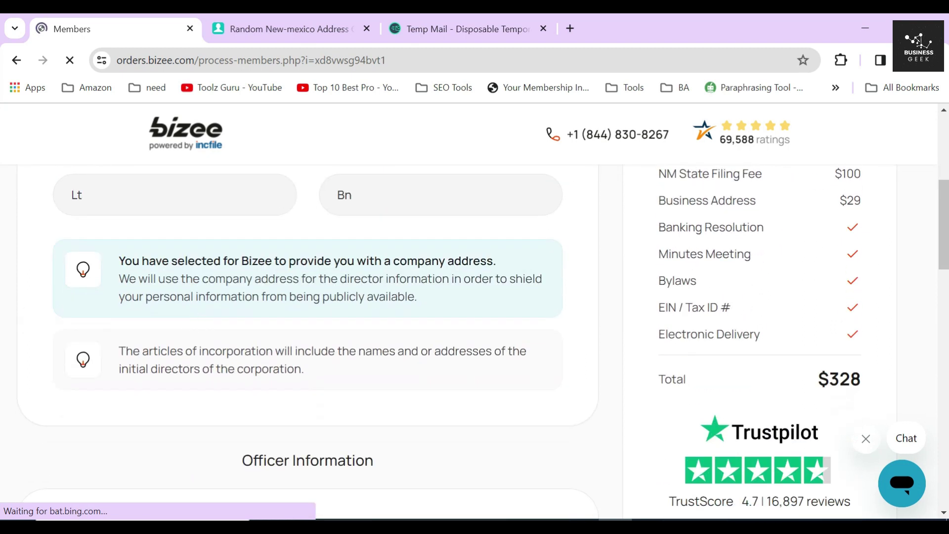
pyautogui.moveTo(120, 261); pyautogui.dragTo(502, 272)
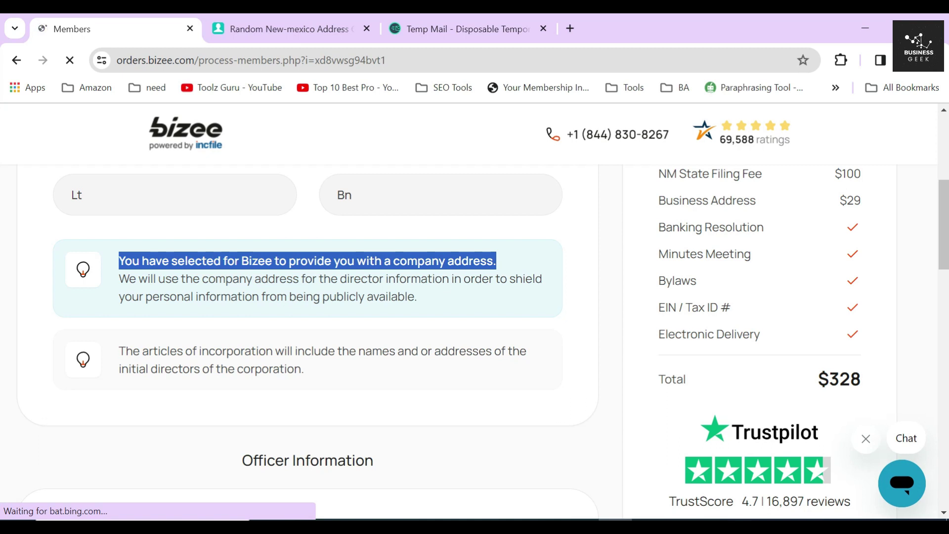
pyautogui.click(418, 279)
# Step: Review the Officer Information roles: President/CEO, Secretary and Treasurer
pyautogui.scroll(-5, 418, 279)
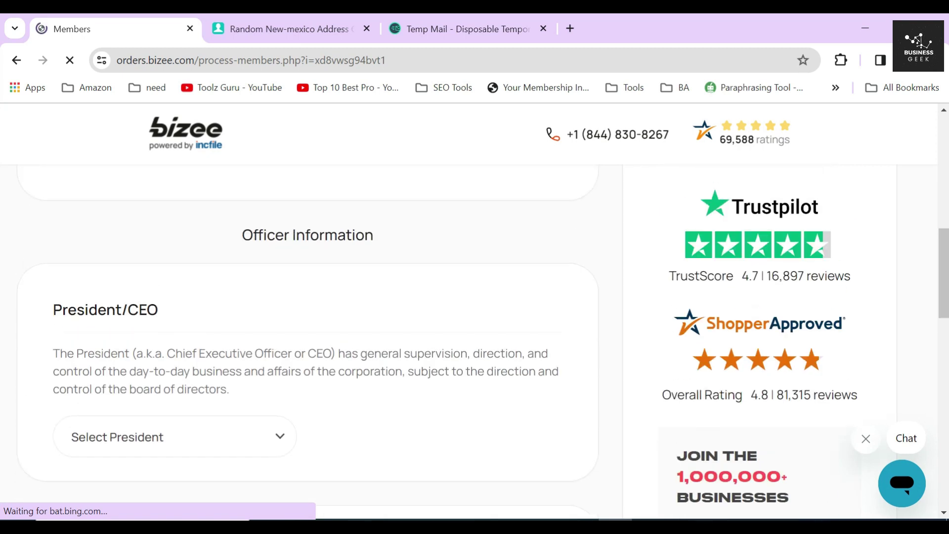
pyautogui.tripleClick(318, 234)
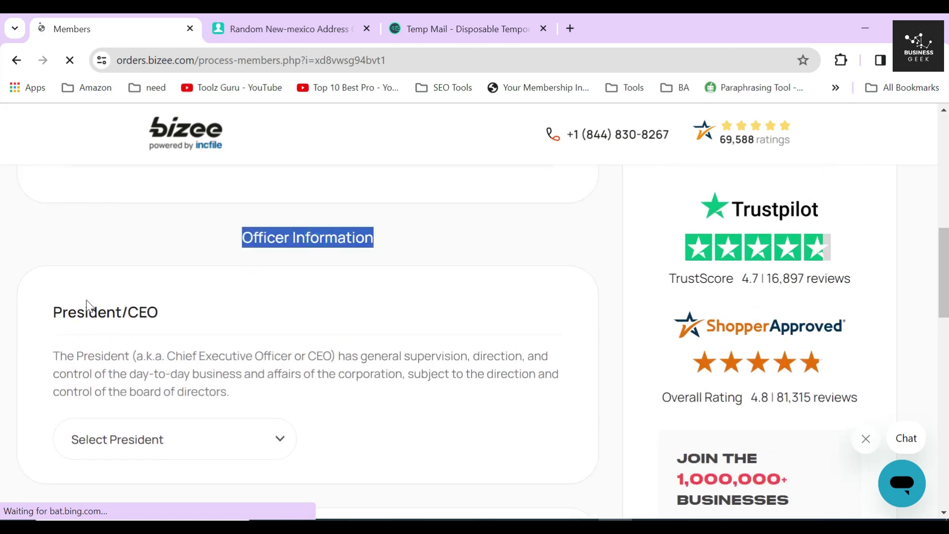
pyautogui.tripleClick(89, 311)
pyautogui.scroll(-5, 94, 314)
pyautogui.doubleClick(97, 330)
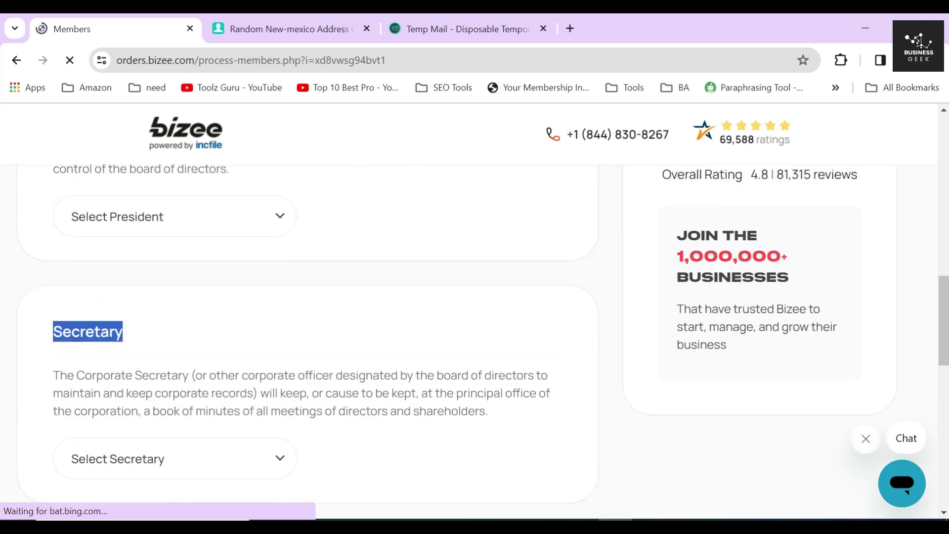
pyautogui.scroll(-5, 104, 338)
pyautogui.tripleClick(214, 341)
pyautogui.scroll(8, 215, 341)
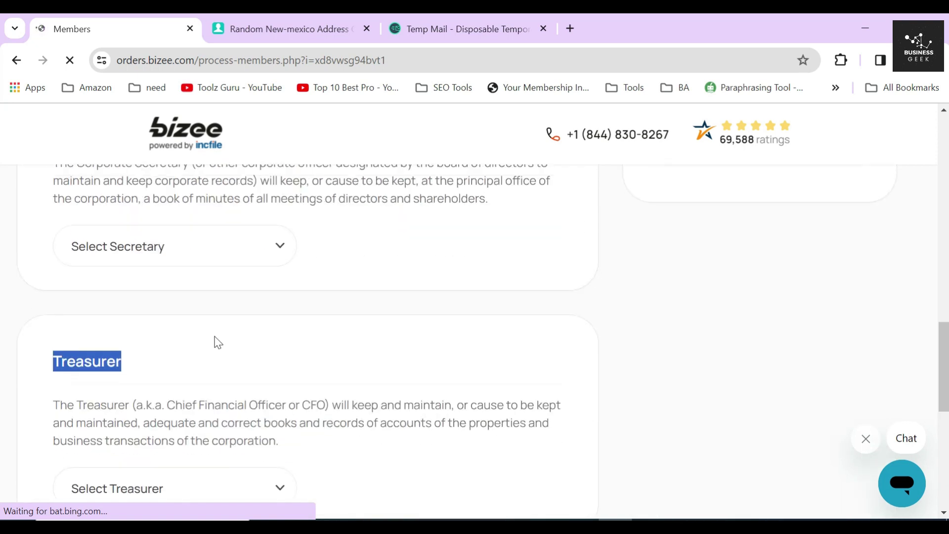
pyautogui.tripleClick(115, 233)
# Step: Assign the existing member as President/CEO instead of another person
pyautogui.click(167, 253)
pyautogui.click(126, 356)
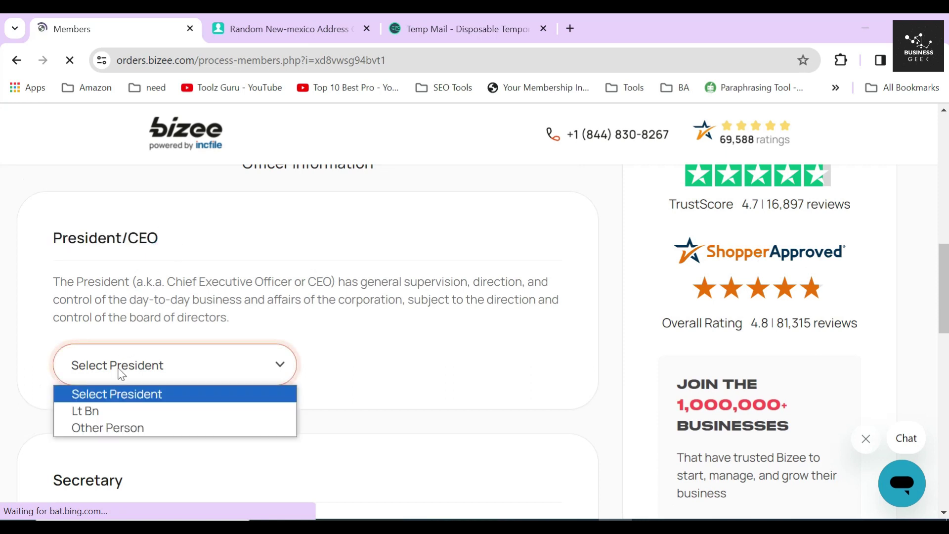
pyautogui.click(114, 428)
pyautogui.scroll(-2, 135, 394)
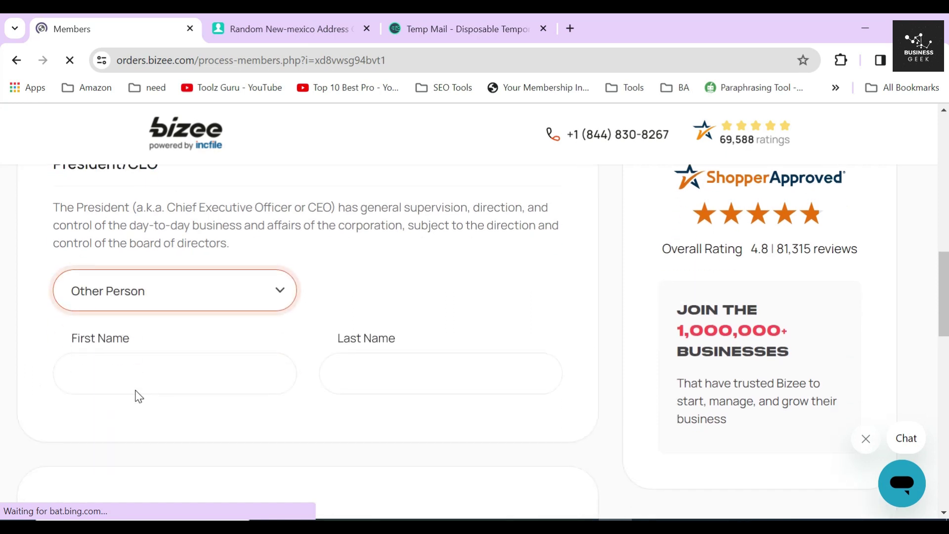
pyautogui.click(136, 390)
pyautogui.press('Tab')
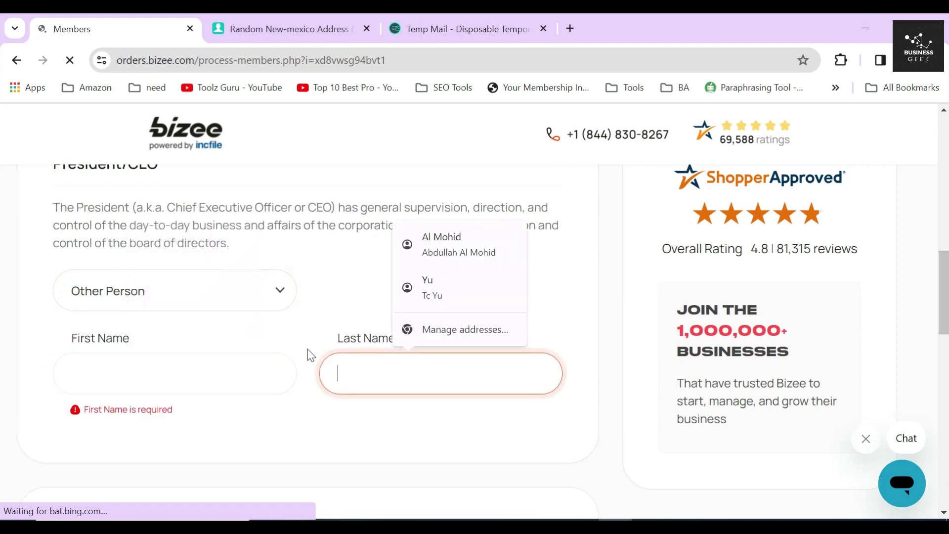
pyautogui.click(304, 331)
pyautogui.click(197, 297)
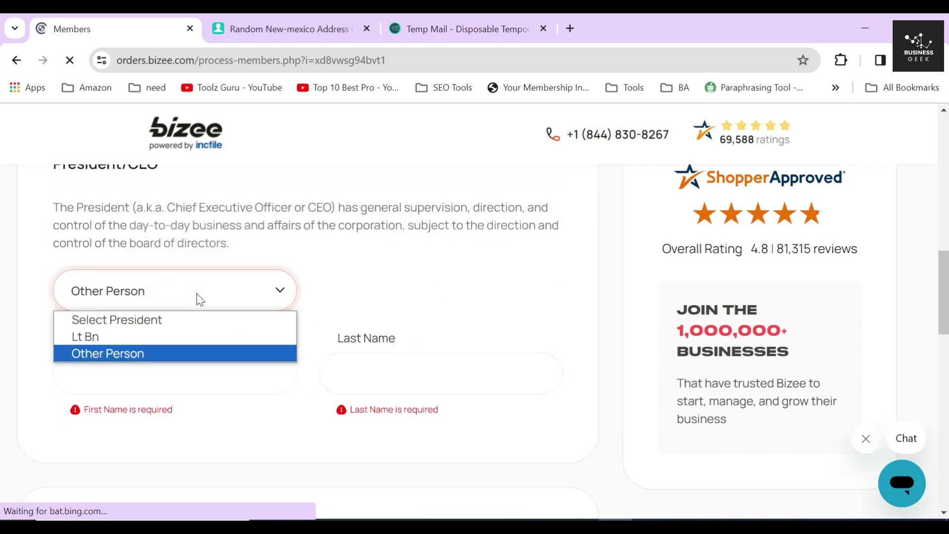
pyautogui.click(138, 338)
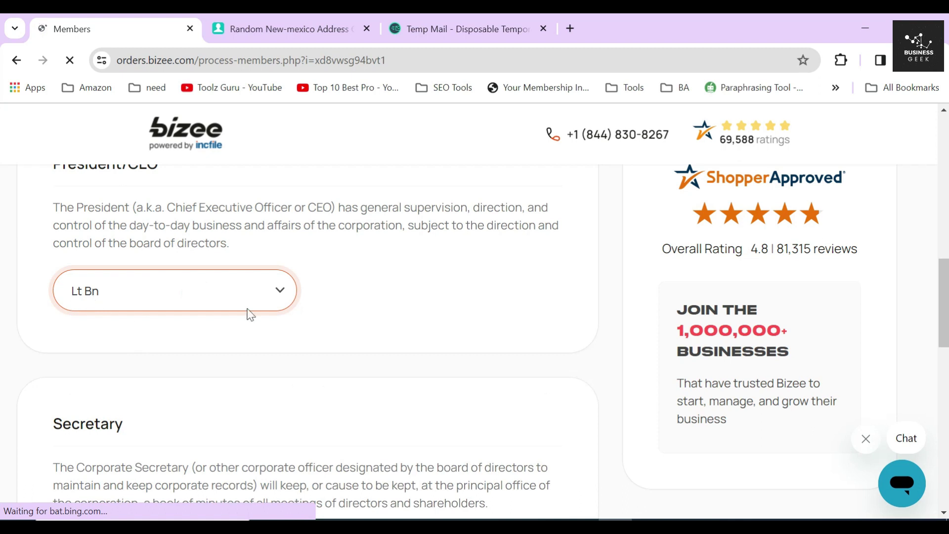
pyautogui.click(332, 297)
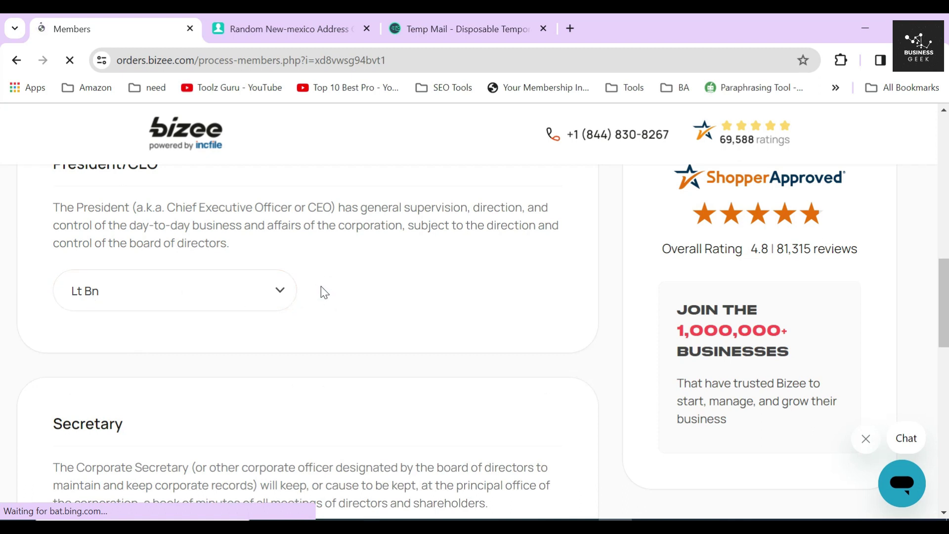
# Step: Assign the existing member as Secretary instead of another person
pyautogui.scroll(-5, 325, 292)
pyautogui.doubleClick(118, 198)
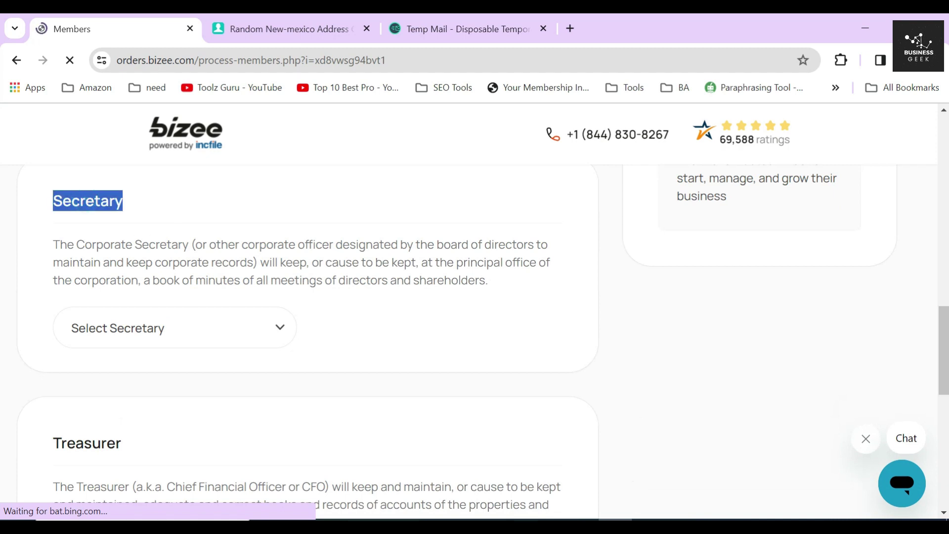
pyautogui.click(208, 326)
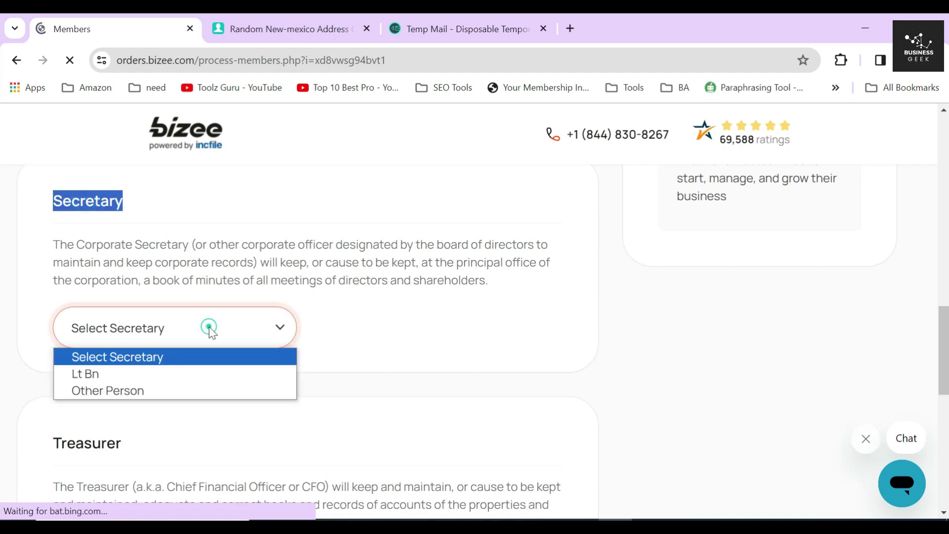
pyautogui.click(149, 390)
pyautogui.click(143, 412)
pyautogui.click(375, 411)
pyautogui.click(307, 375)
pyautogui.click(190, 327)
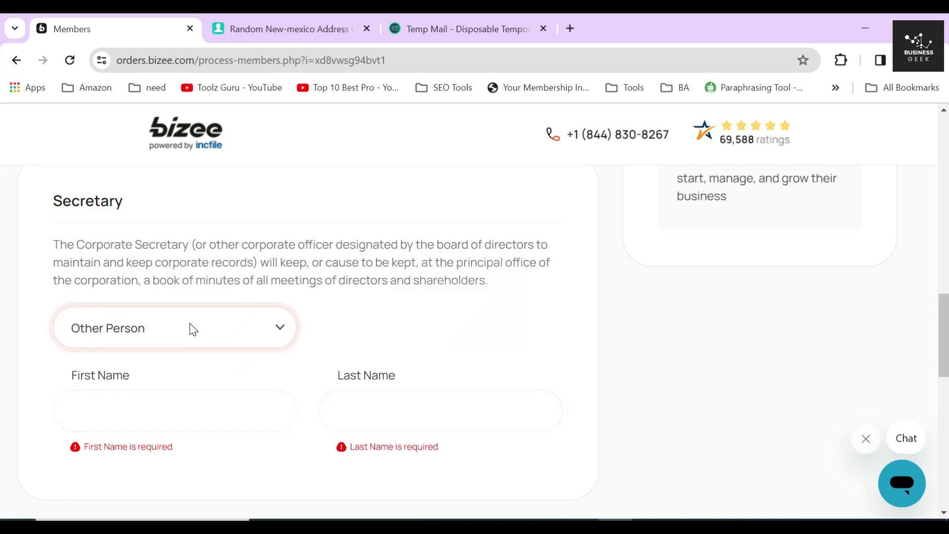
pyautogui.click(127, 374)
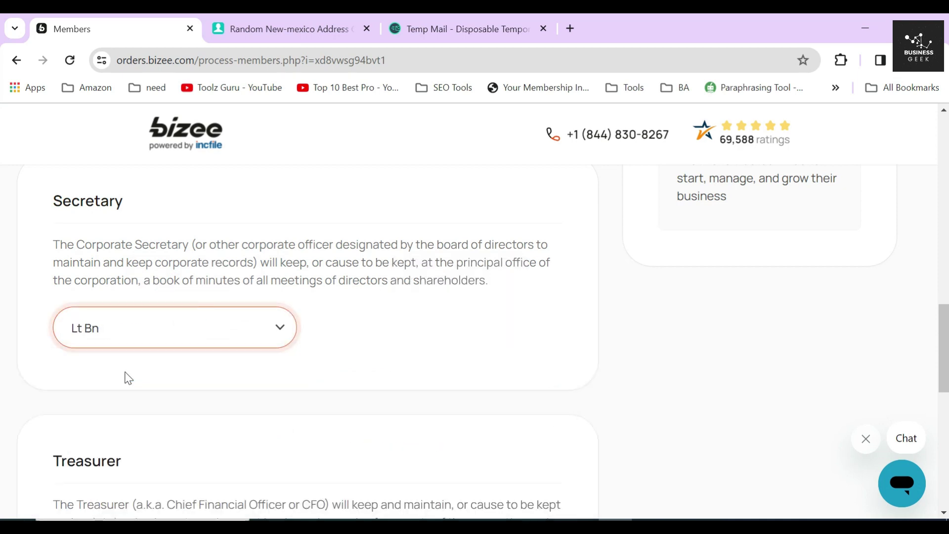
pyautogui.click(311, 324)
# Step: Assign the existing member as Treasurer in the officer choices
pyautogui.scroll(-4, 312, 324)
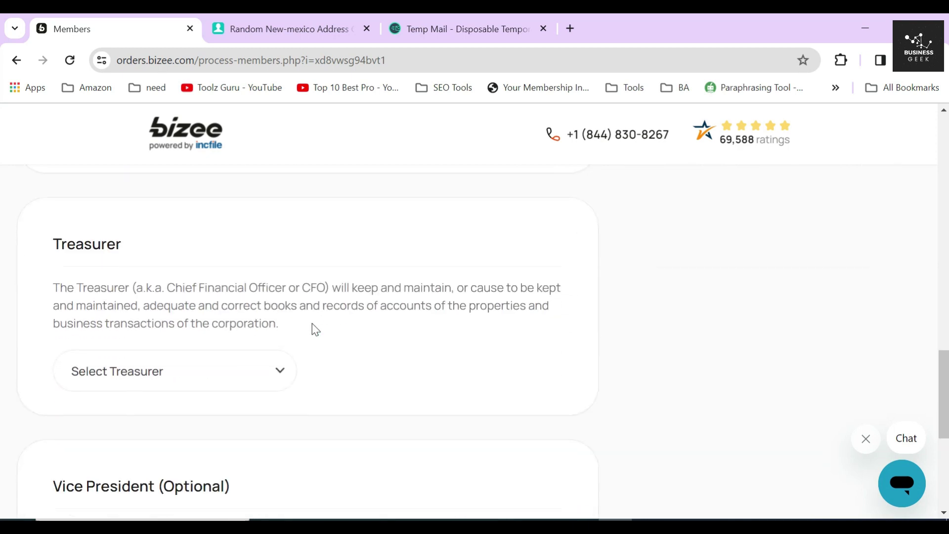
pyautogui.doubleClick(74, 237)
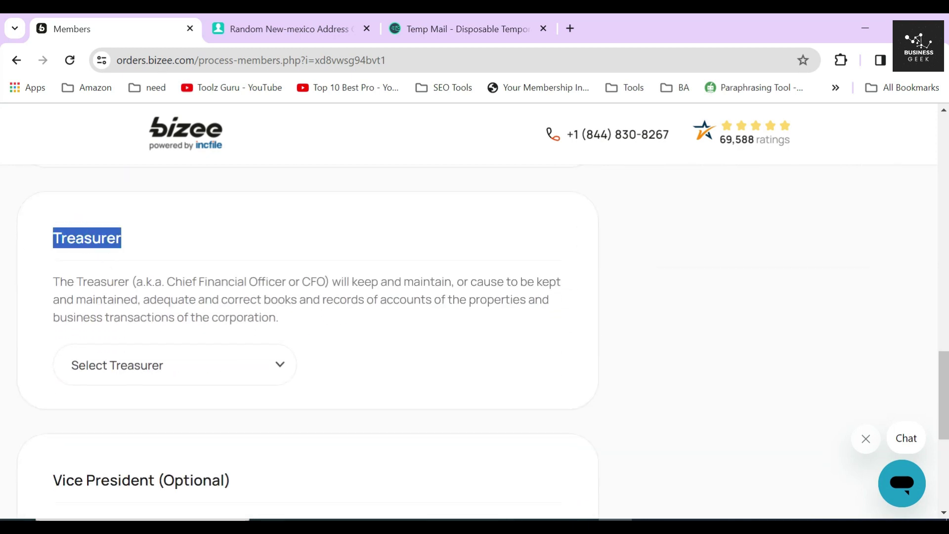
pyautogui.click(206, 296)
pyautogui.click(195, 352)
pyautogui.click(140, 429)
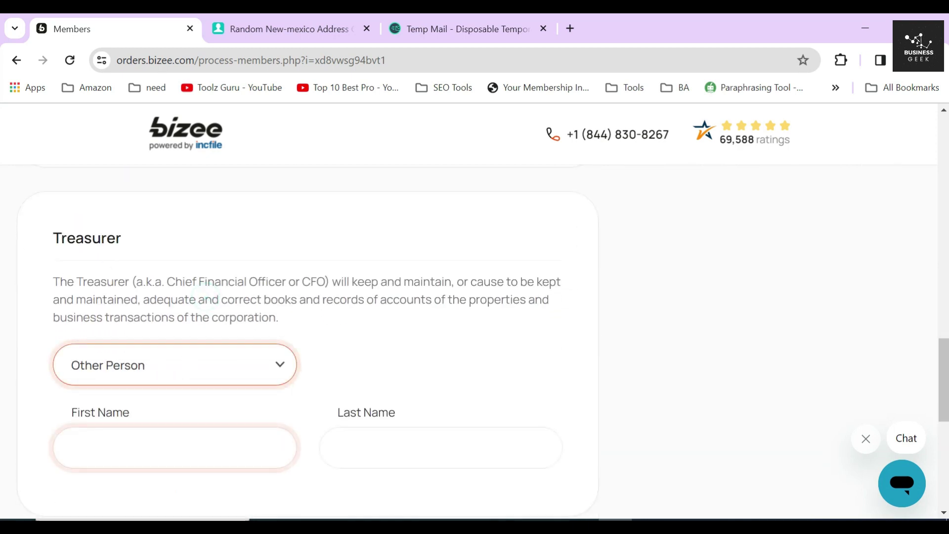
pyautogui.click(322, 444)
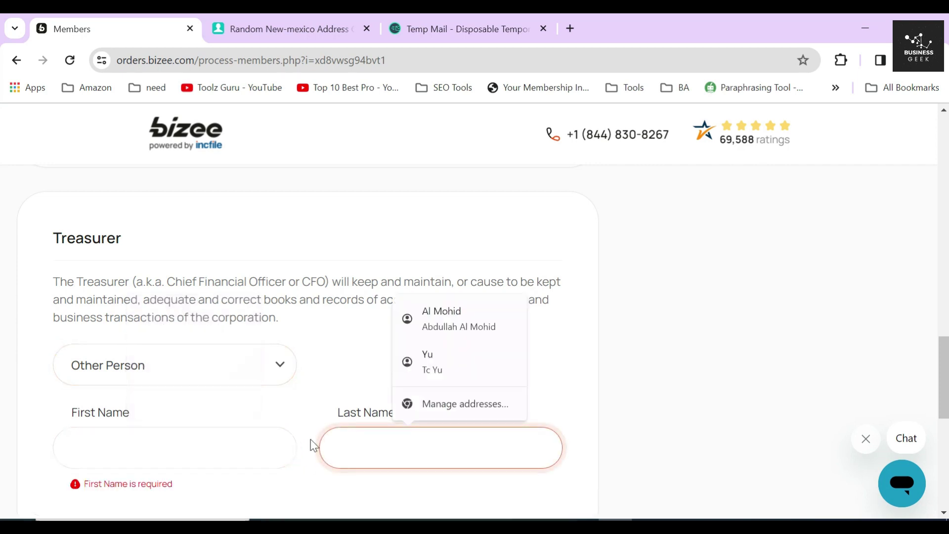
pyautogui.click(283, 425)
pyautogui.click(223, 374)
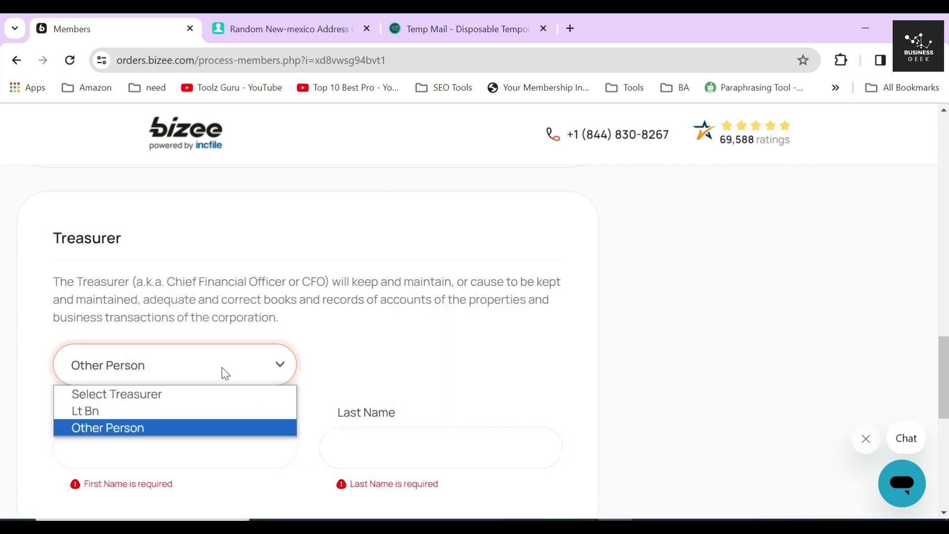
pyautogui.click(152, 413)
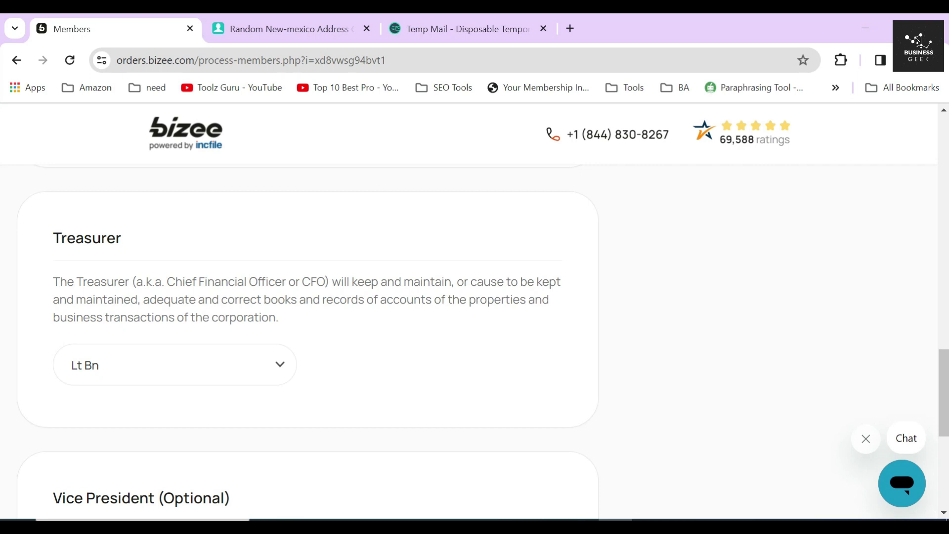
# Step: Leave Vice President unassigned and submit the officer details
pyautogui.tripleClick(175, 302)
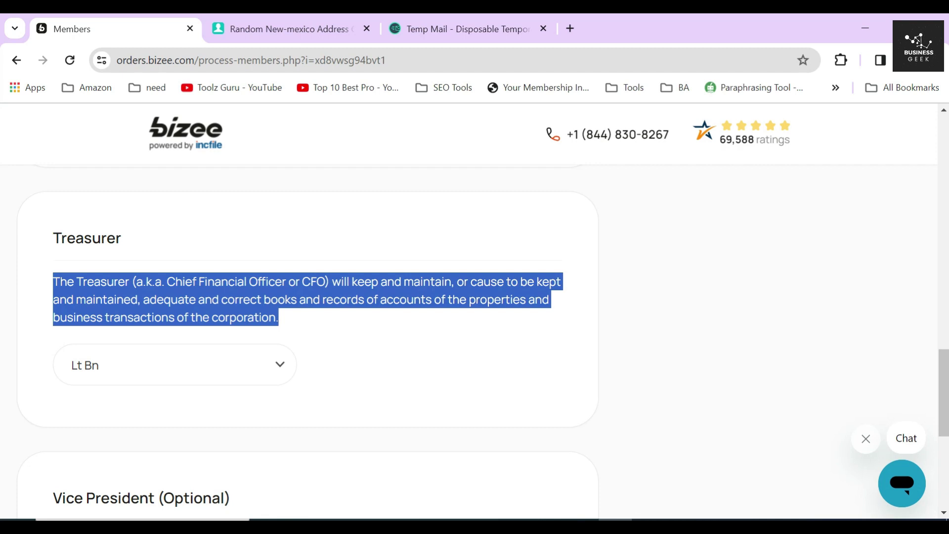
pyautogui.click(289, 327)
pyautogui.scroll(-4, 287, 321)
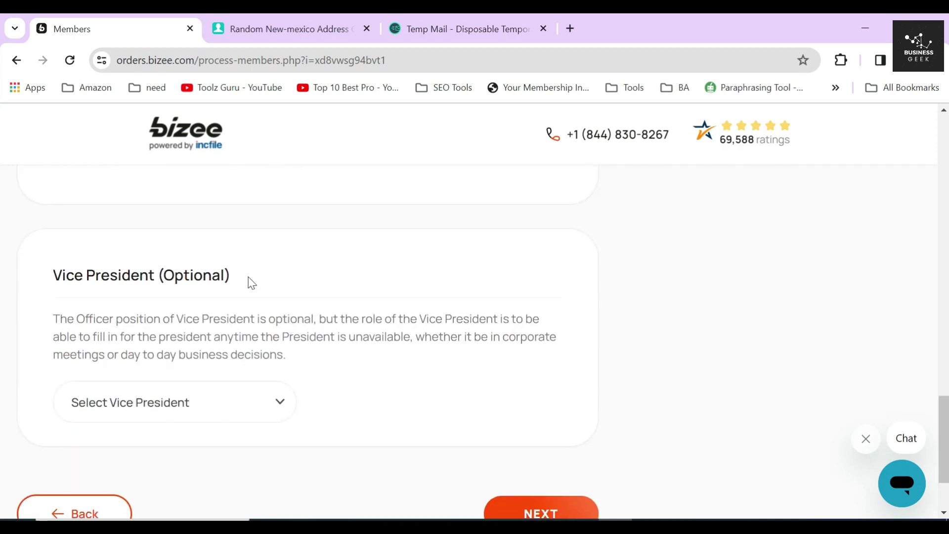
pyautogui.moveTo(231, 275); pyautogui.dragTo(54, 271)
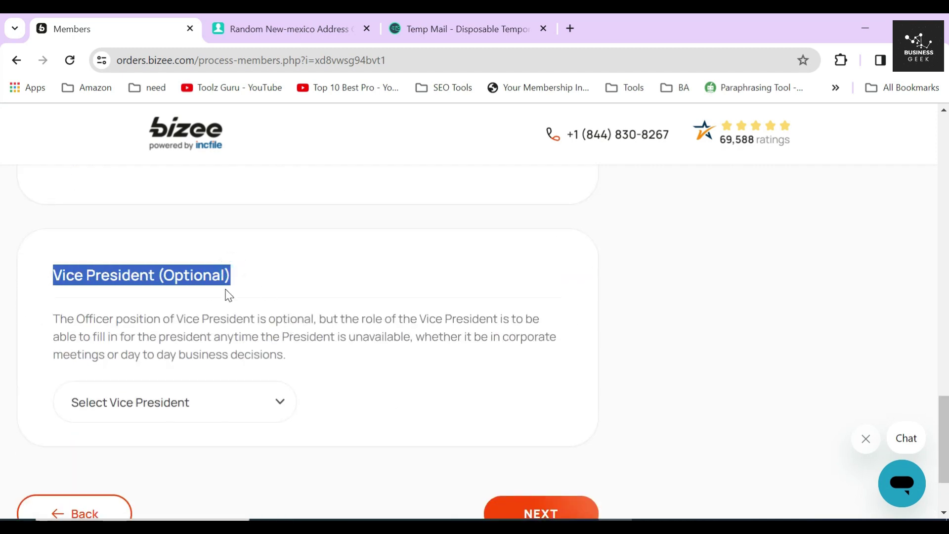
pyautogui.click(206, 339)
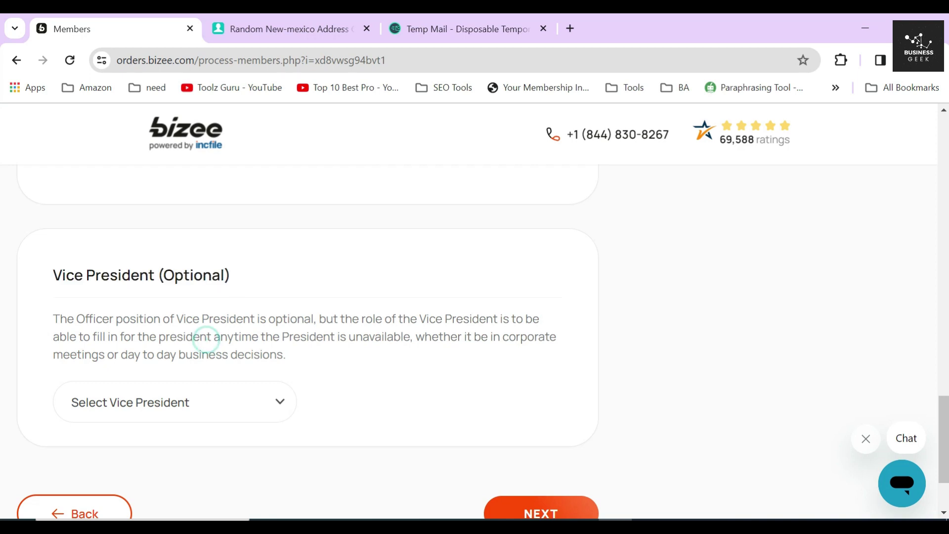
pyautogui.scroll(-2, 203, 339)
pyautogui.click(212, 297)
pyautogui.click(210, 289)
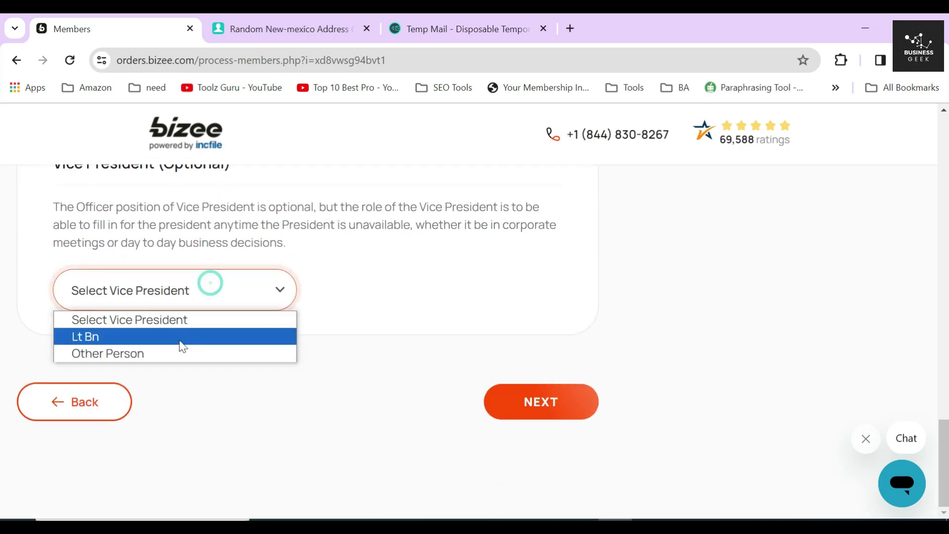
pyautogui.click(350, 283)
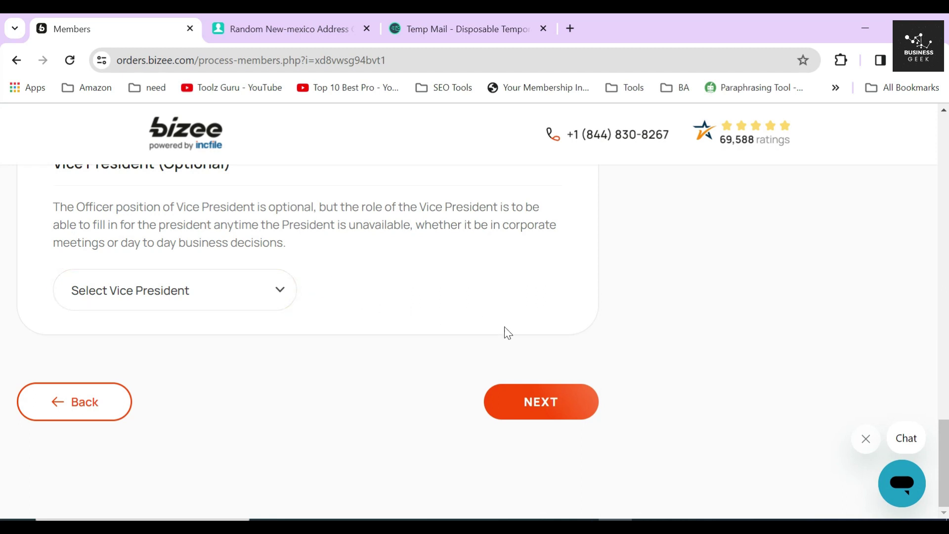
pyautogui.click(542, 402)
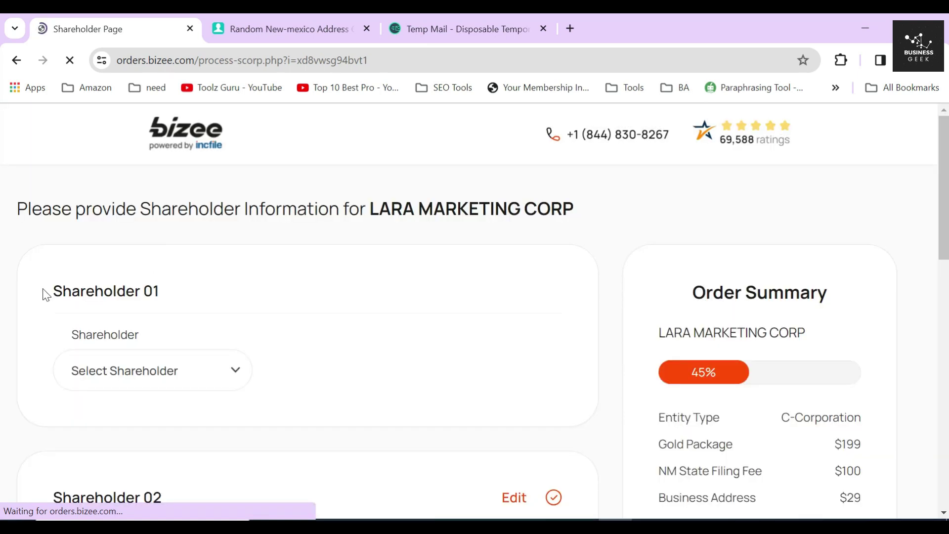
# Step: Make the existing member Shareholder 01, using the company address
pyautogui.moveTo(45, 295); pyautogui.dragTo(198, 294)
pyautogui.click(225, 280)
pyautogui.scroll(-2, 217, 302)
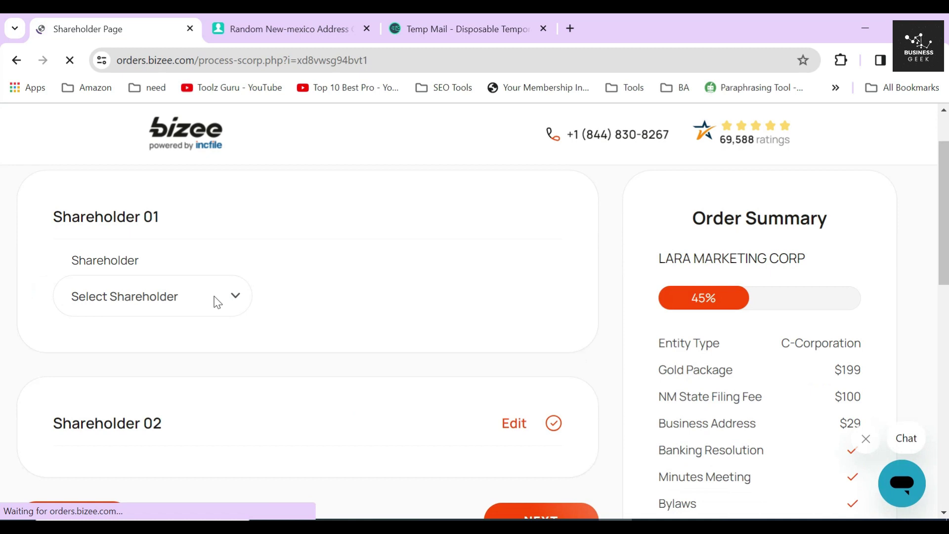
pyautogui.click(217, 302)
pyautogui.click(140, 343)
pyautogui.click(72, 357)
# Step: Enter 500 in No. of Shares for the first shareholder
pyautogui.scroll(-4, 118, 336)
pyautogui.click(148, 307)
pyautogui.click(36, 275)
pyautogui.scroll(-5, 152, 324)
pyautogui.click(109, 331)
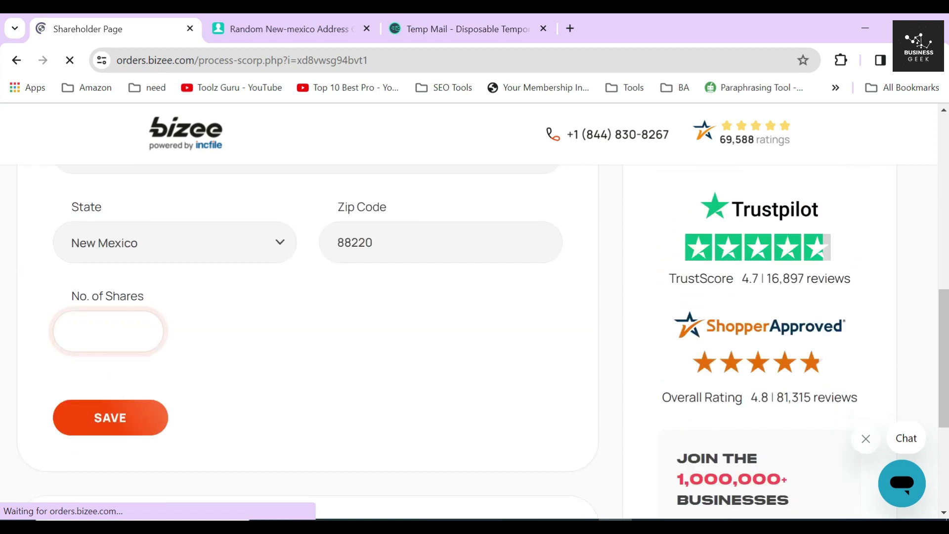
pyautogui.click(127, 381)
pyautogui.click(338, 331)
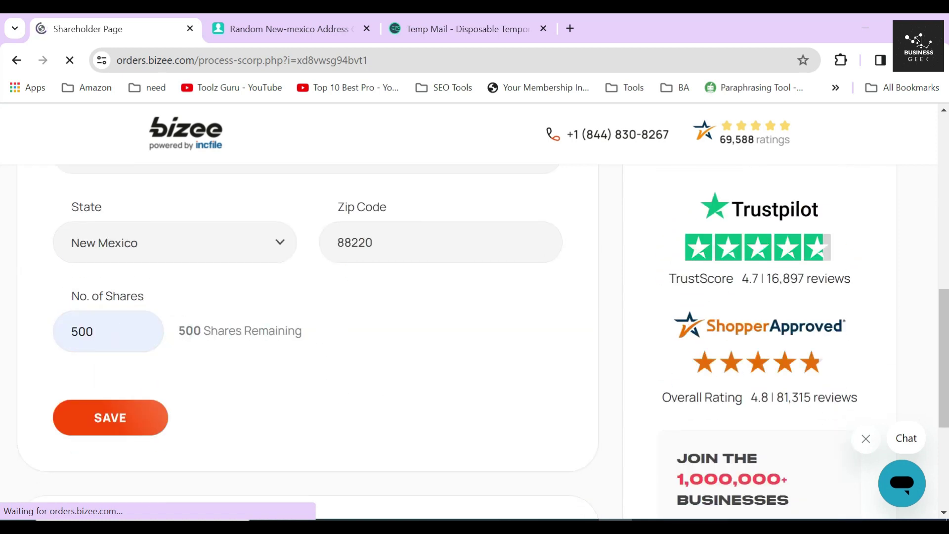
pyautogui.tripleClick(266, 331)
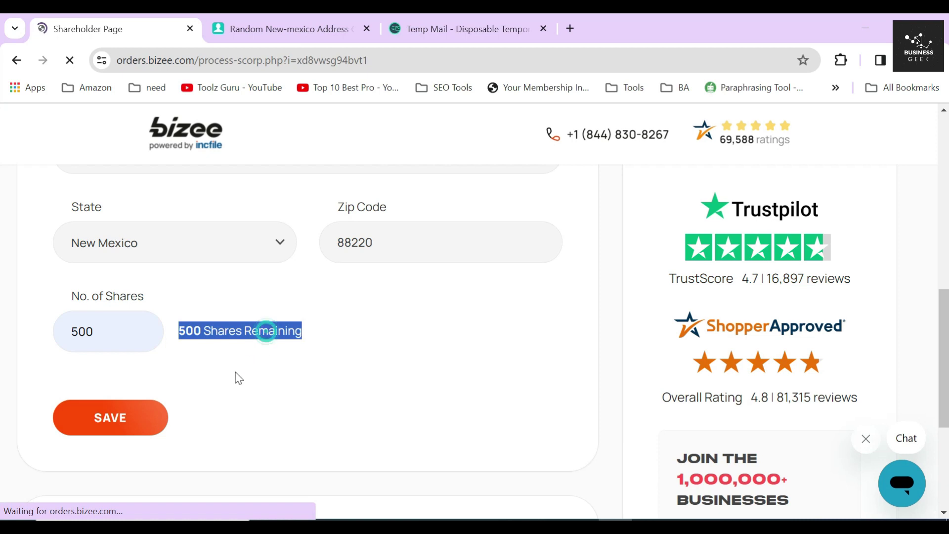
# Step: Save the first shareholder and start a second shareholder: another person at the company address
pyautogui.click(124, 428)
pyautogui.doubleClick(97, 302)
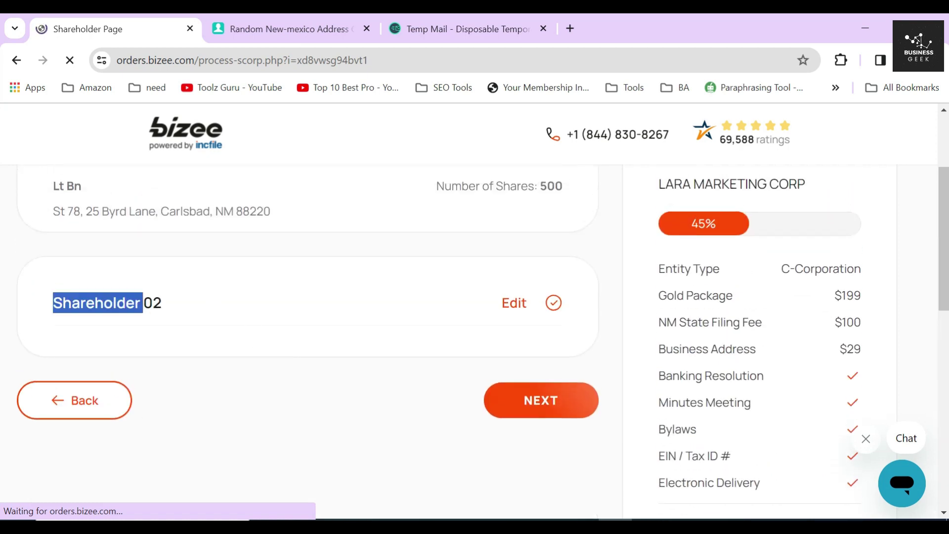
pyautogui.moveTo(97, 303); pyautogui.dragTo(479, 301)
pyautogui.click(505, 302)
pyautogui.scroll(-1, 309, 329)
pyautogui.click(184, 305)
pyautogui.click(95, 356)
pyautogui.click(65, 362)
# Step: Enter the second shareholder's first and last name
pyautogui.scroll(-2, 188, 348)
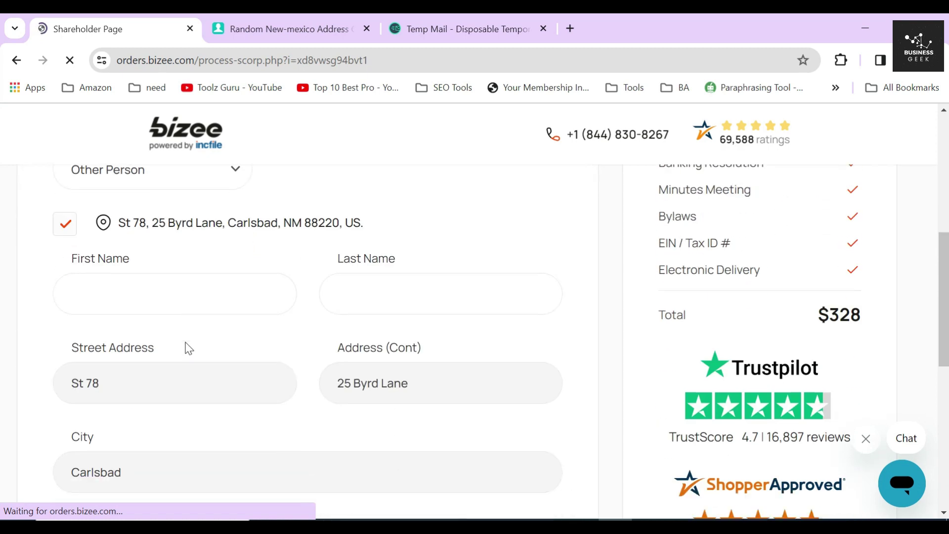
pyautogui.click(207, 280)
pyautogui.write('sd')
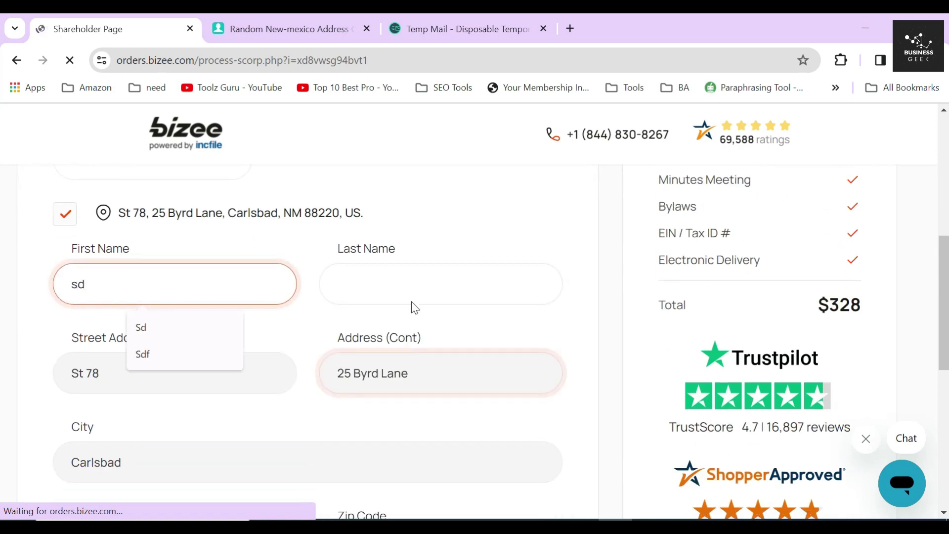
pyautogui.click(415, 281)
pyautogui.write('fc')
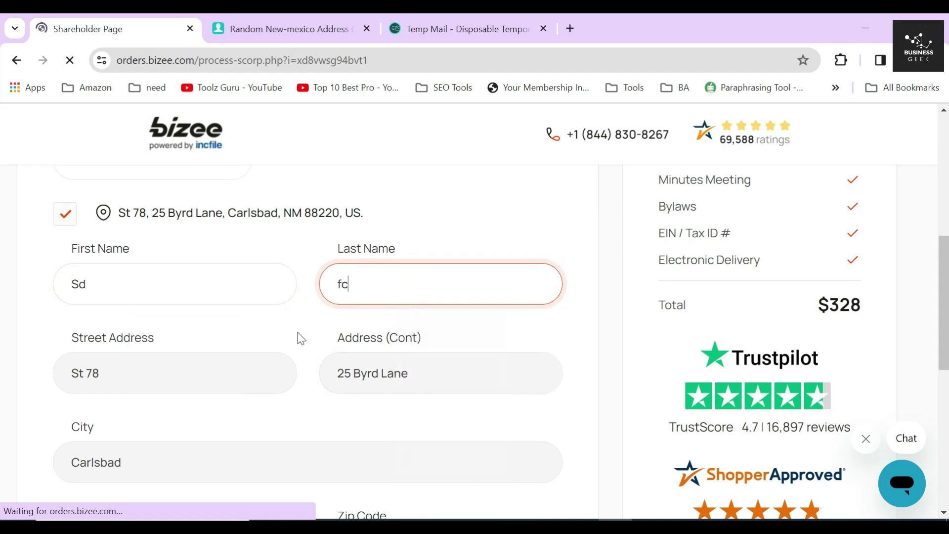
# Step: Give the second shareholder 500 shares, save, and continue past the shareholder step
pyautogui.scroll(-7, 298, 338)
pyautogui.click(109, 269)
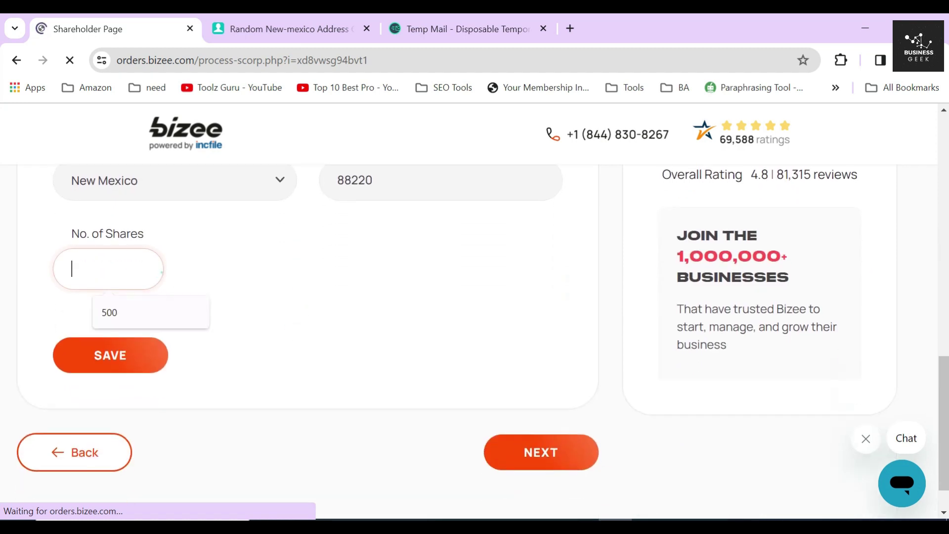
pyautogui.click(150, 312)
pyautogui.moveTo(177, 268); pyautogui.dragTo(295, 275)
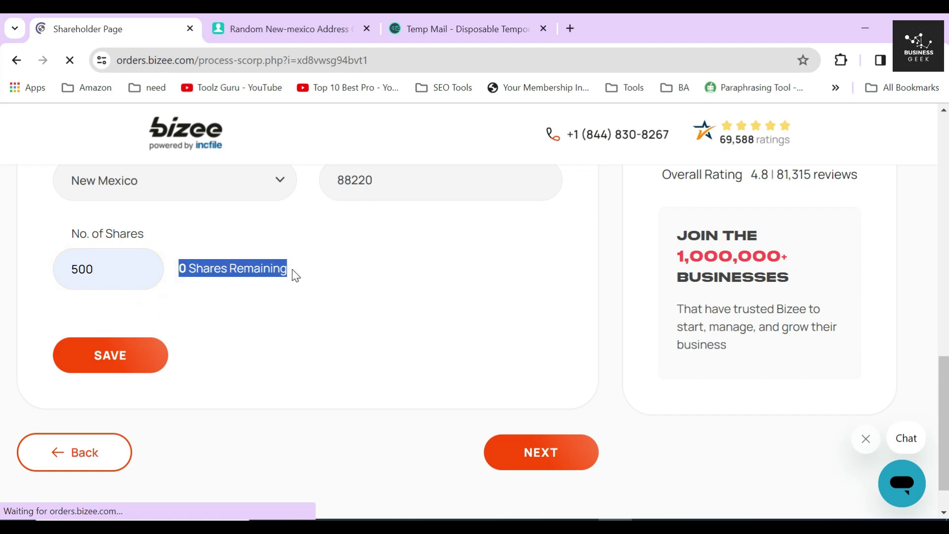
pyautogui.click(135, 363)
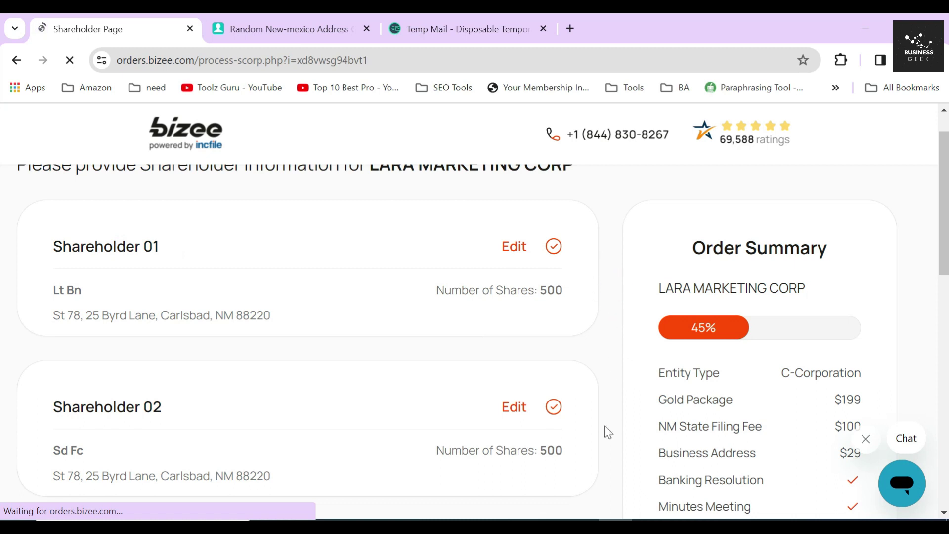
pyautogui.scroll(-4, 604, 389)
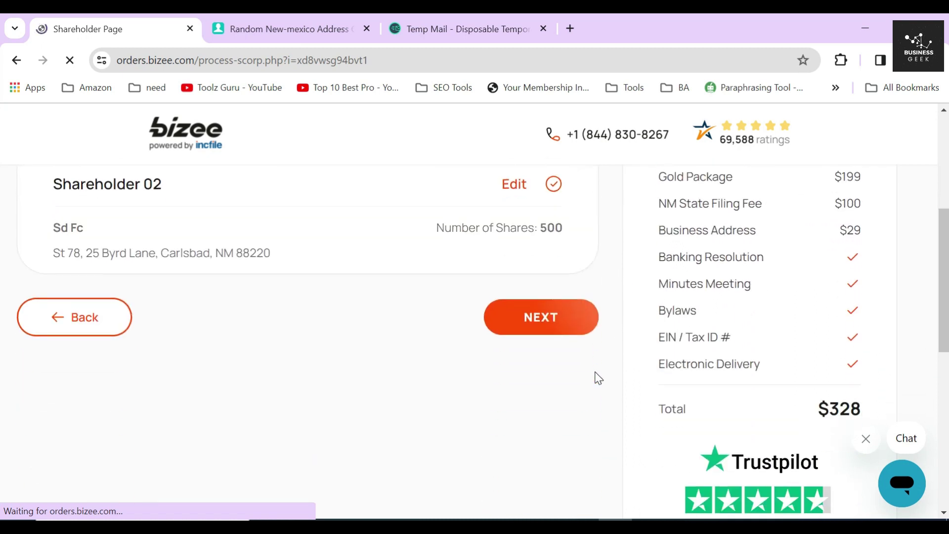
pyautogui.click(540, 318)
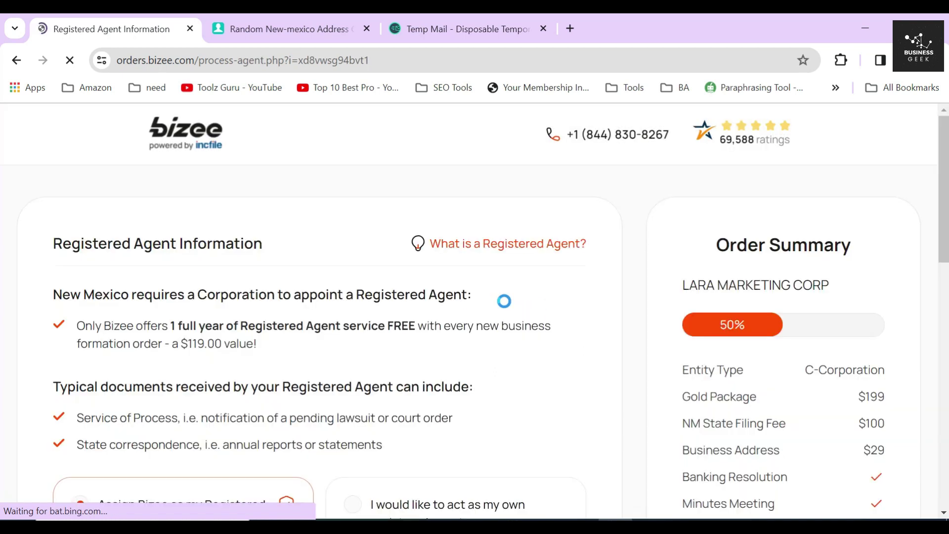
# Step: Keep 'Assign Bizee as my Registered Agent FREE' ($119 value) and submit the registered agent step
pyautogui.moveTo(45, 243); pyautogui.dragTo(286, 239)
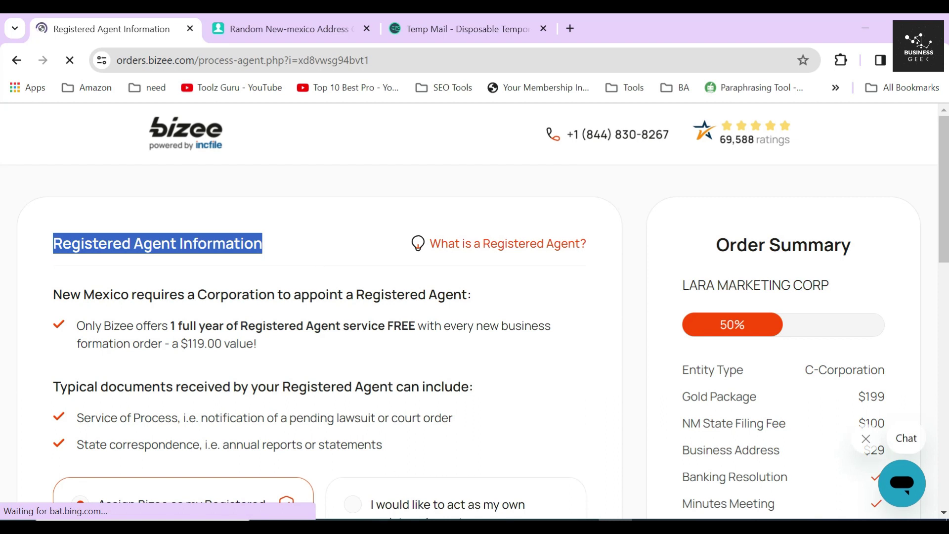
pyautogui.moveTo(48, 297); pyautogui.dragTo(488, 294)
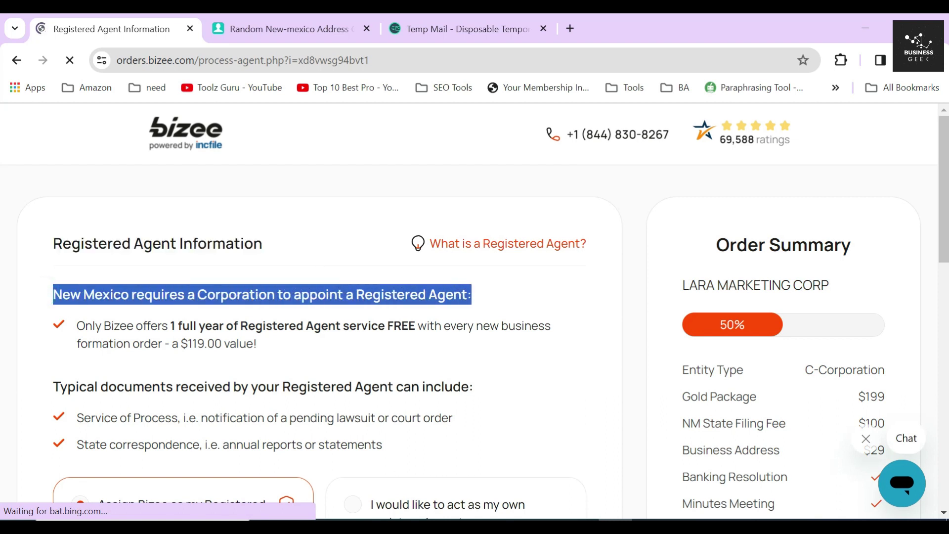
pyautogui.click(251, 292)
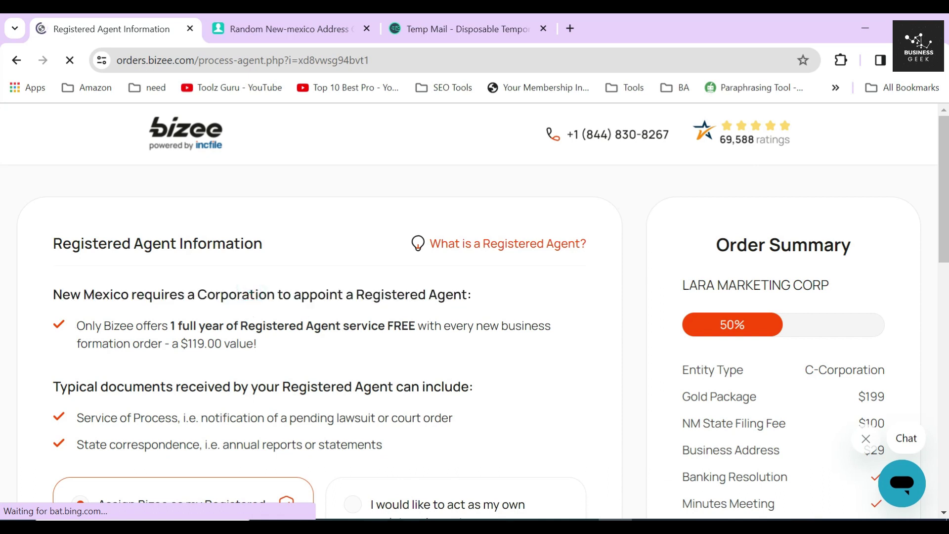
pyautogui.moveTo(75, 326); pyautogui.dragTo(415, 326)
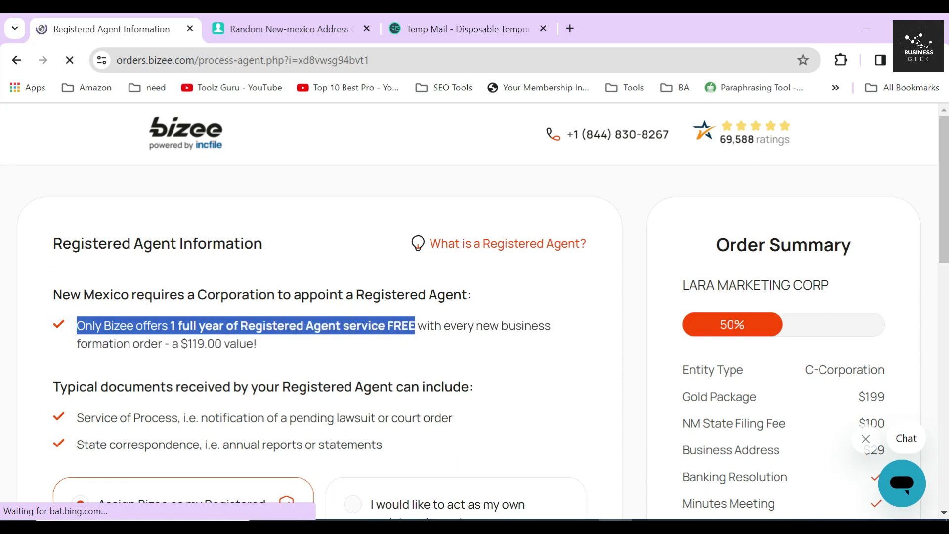
pyautogui.moveTo(179, 343); pyautogui.dragTo(208, 343)
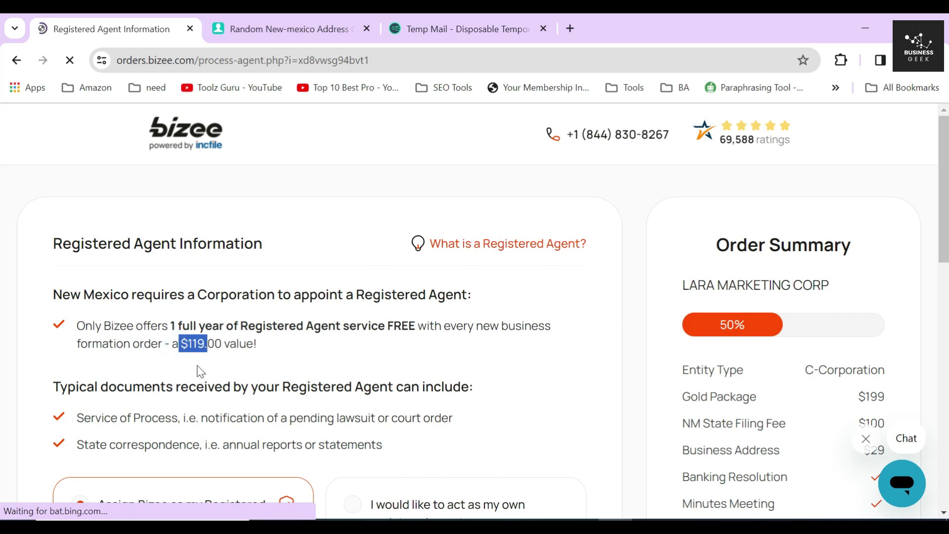
pyautogui.scroll(-3, 197, 371)
pyautogui.click(160, 319)
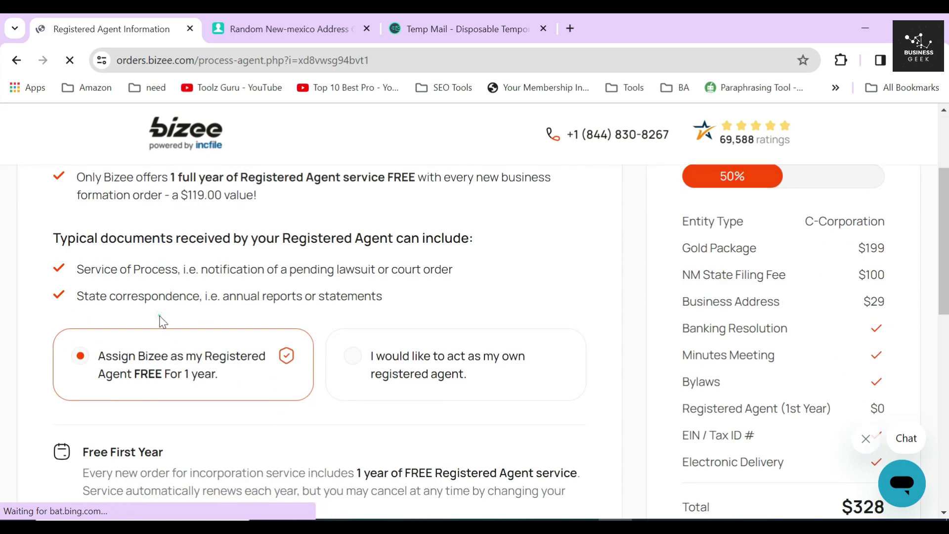
pyautogui.scroll(-9, 519, 404)
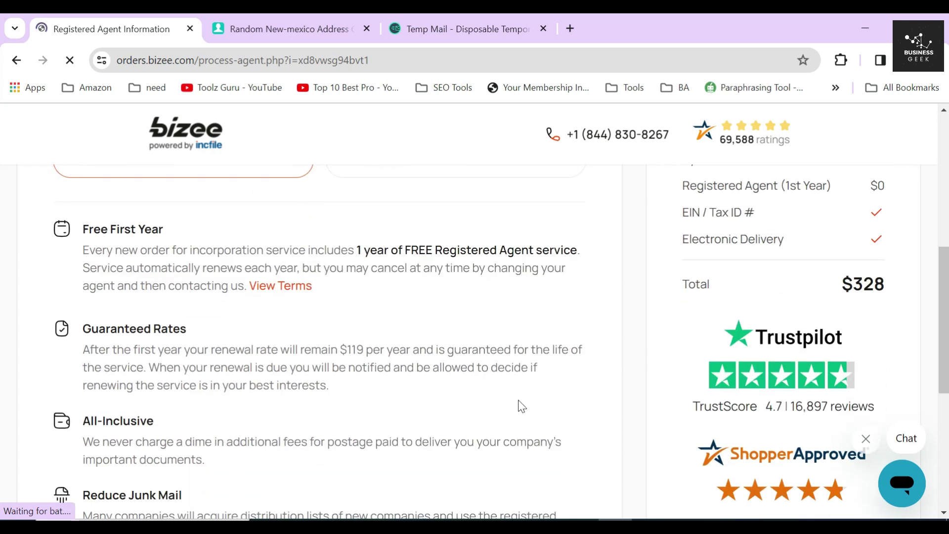
pyautogui.click(575, 417)
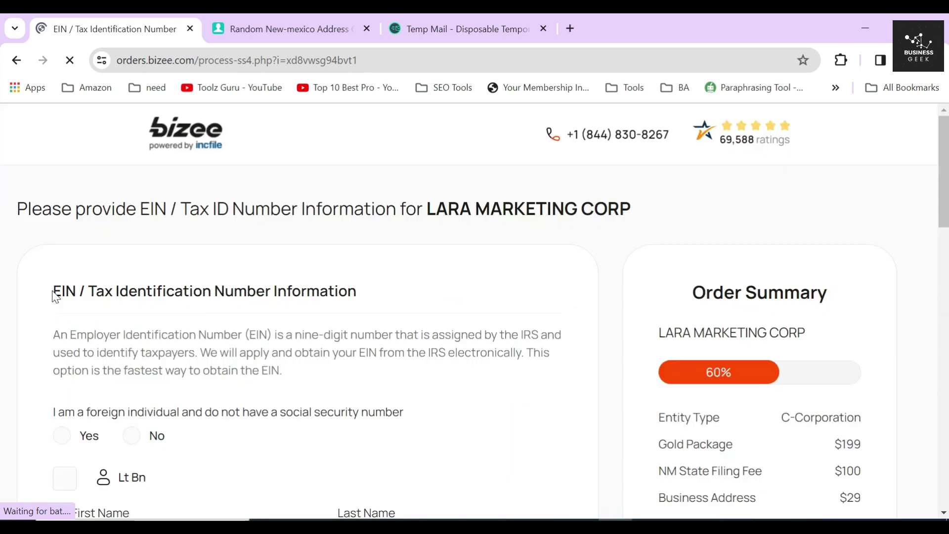
# Step: On the EIN page, answer Yes to 'I am a foreign individual' without an SSN
pyautogui.moveTo(54, 292); pyautogui.dragTo(385, 292)
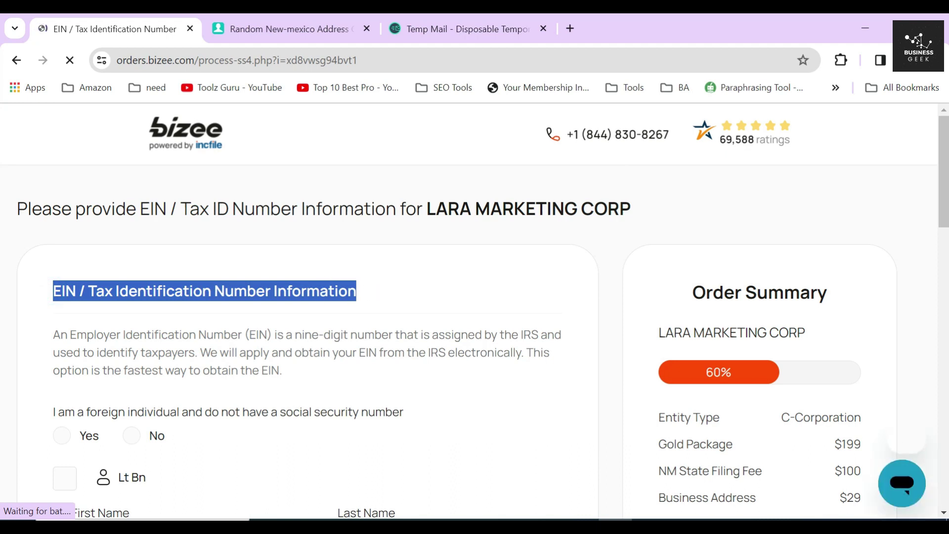
pyautogui.moveTo(45, 336); pyautogui.dragTo(547, 329)
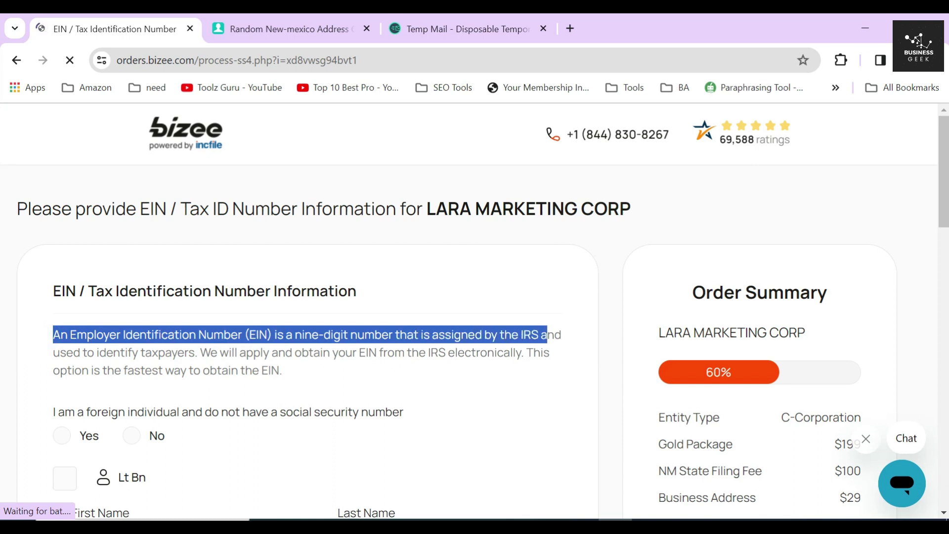
pyautogui.scroll(-2, 232, 307)
pyautogui.click(228, 303)
pyautogui.scroll(-2, 196, 315)
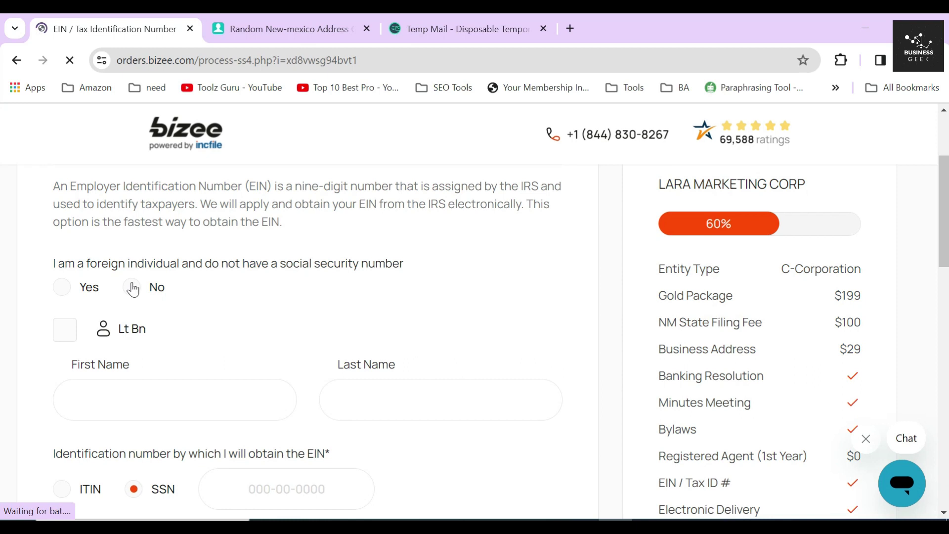
pyautogui.click(62, 287)
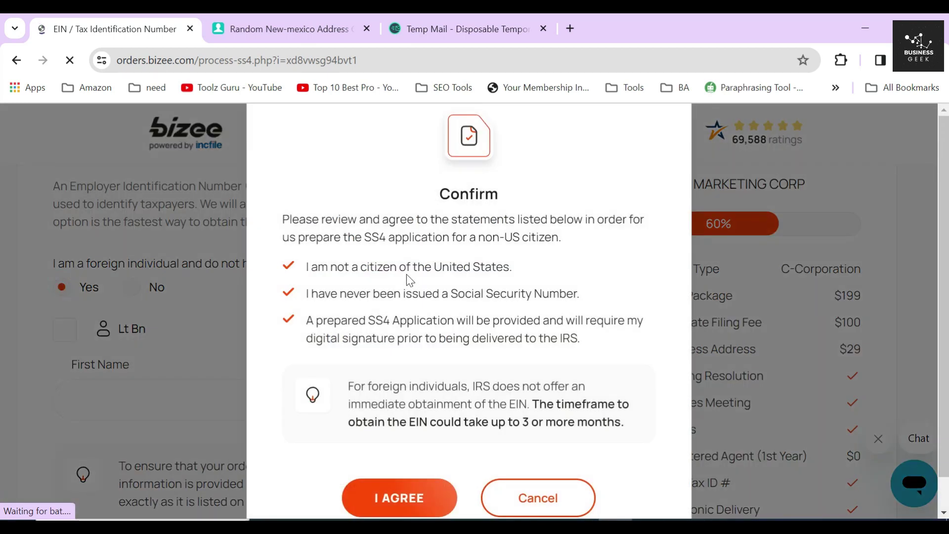
# Step: Review the SS4 non-US citizen statements and cancel, reverting the answer to No
pyautogui.moveTo(362, 238); pyautogui.dragTo(567, 250)
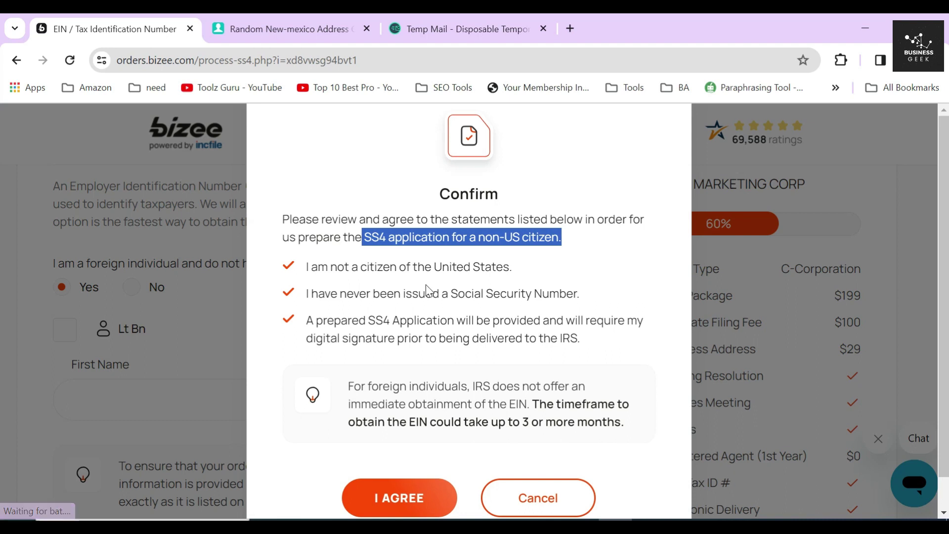
pyautogui.moveTo(304, 267); pyautogui.dragTo(588, 343)
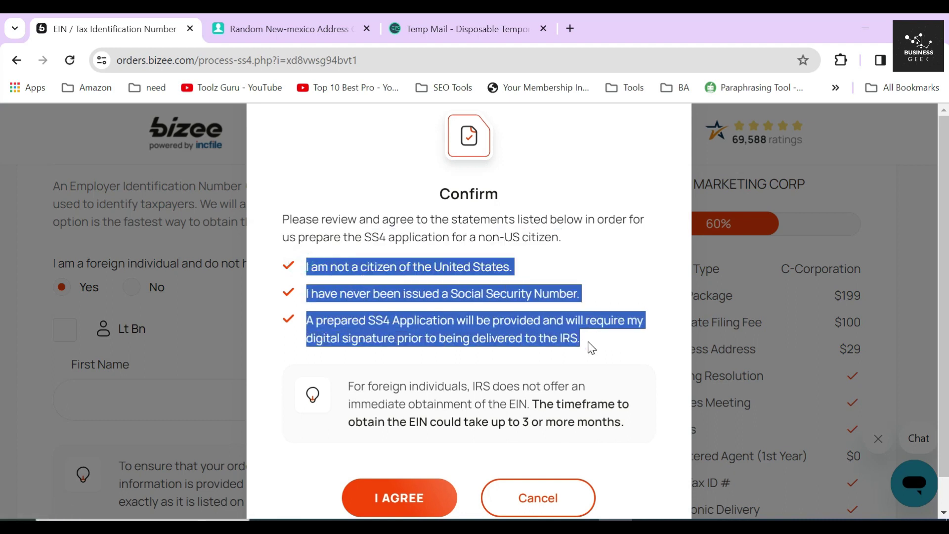
pyautogui.click(399, 357)
pyautogui.moveTo(350, 386); pyautogui.dragTo(635, 436)
pyautogui.click(627, 435)
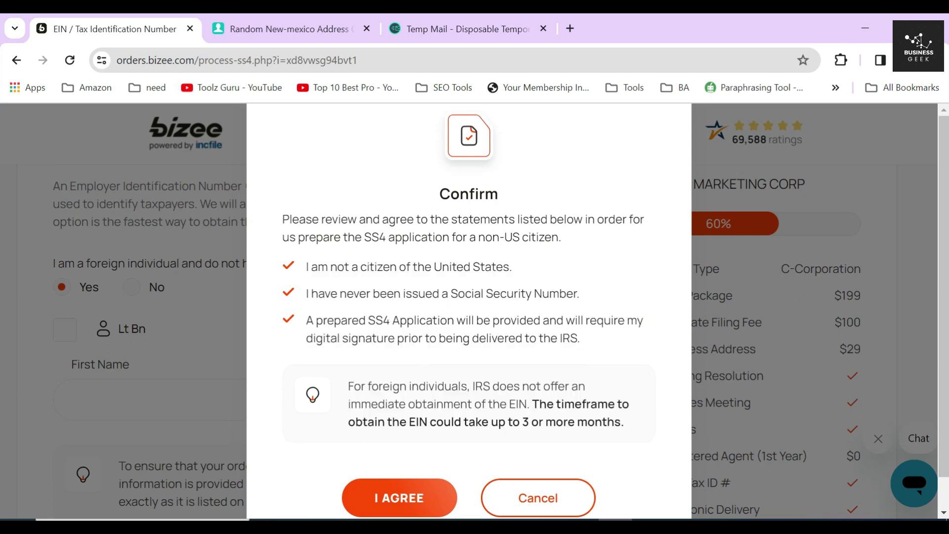
pyautogui.scroll(-1, 542, 461)
pyautogui.click(542, 462)
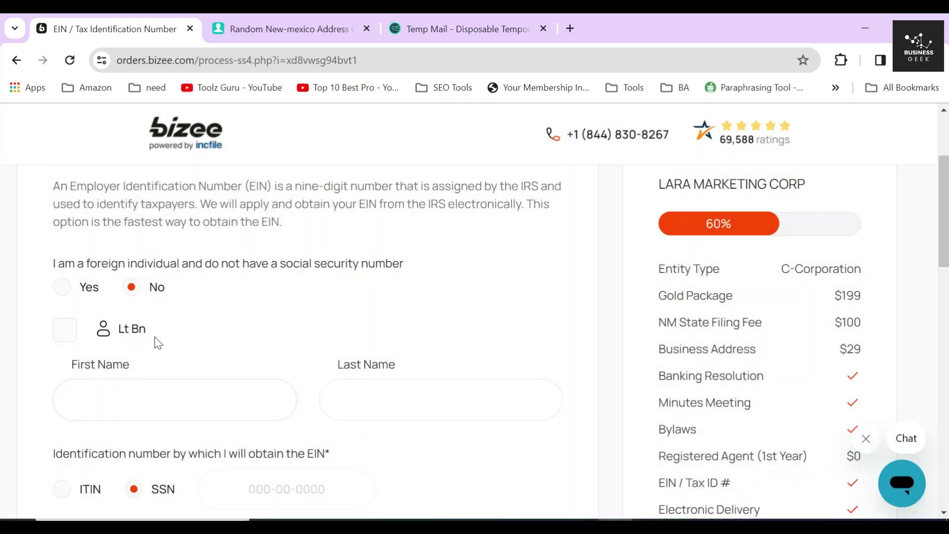
# Step: Fill the EIN applicant's name from the first shareholder and enter their social security number
pyautogui.click(69, 332)
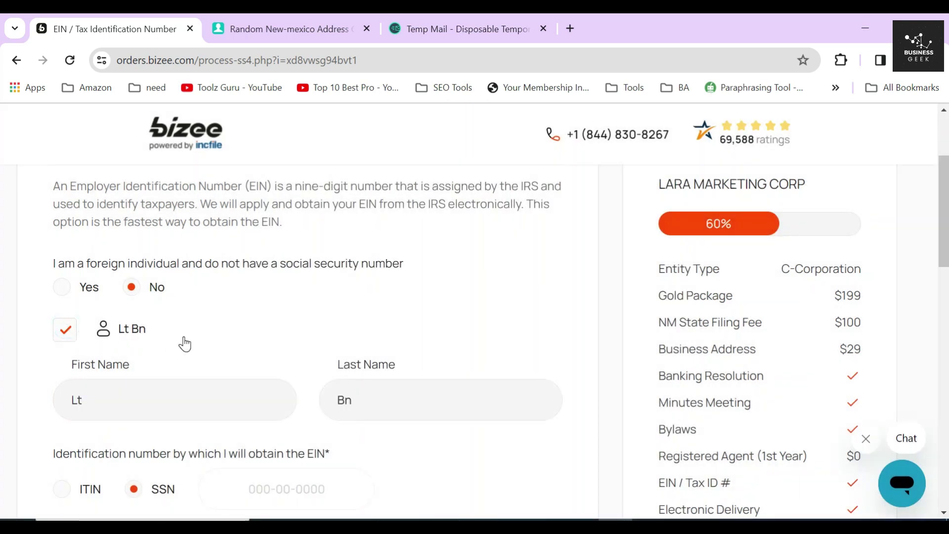
pyautogui.scroll(-1, 183, 344)
pyautogui.scroll(-1, 188, 344)
pyautogui.click(335, 340)
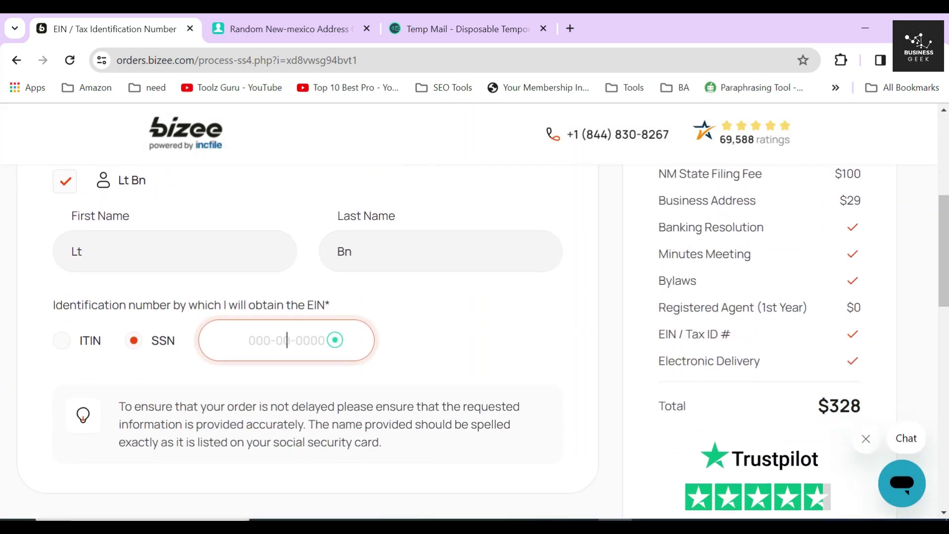
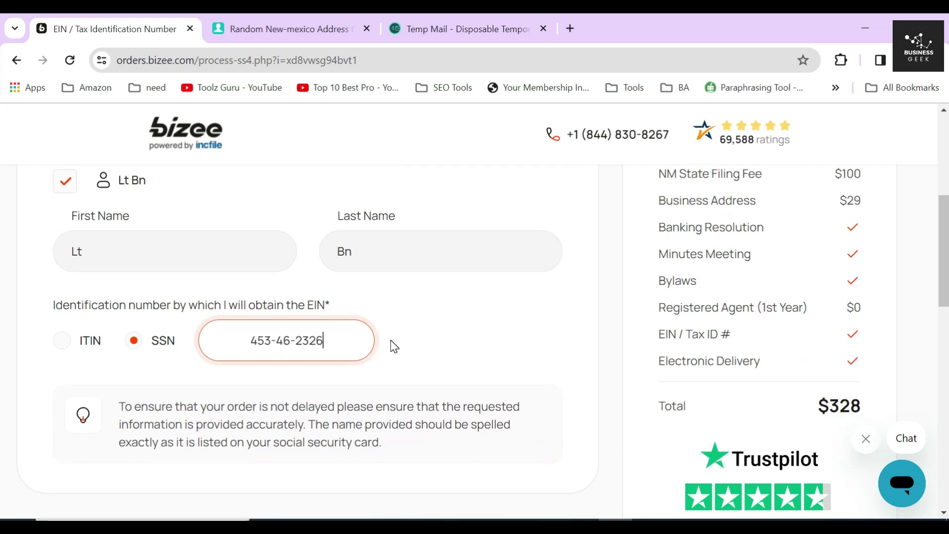
pyautogui.click(390, 340)
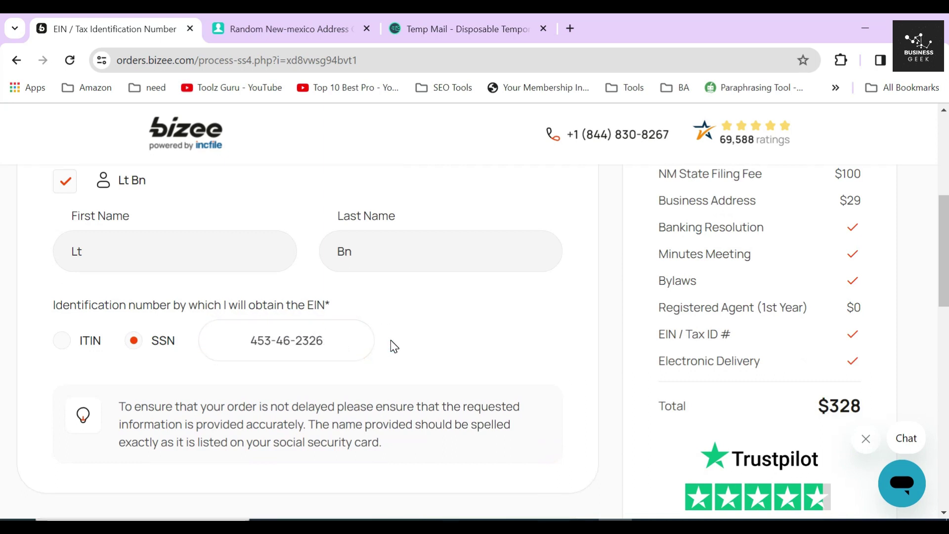
pyautogui.scroll(-4, 393, 344)
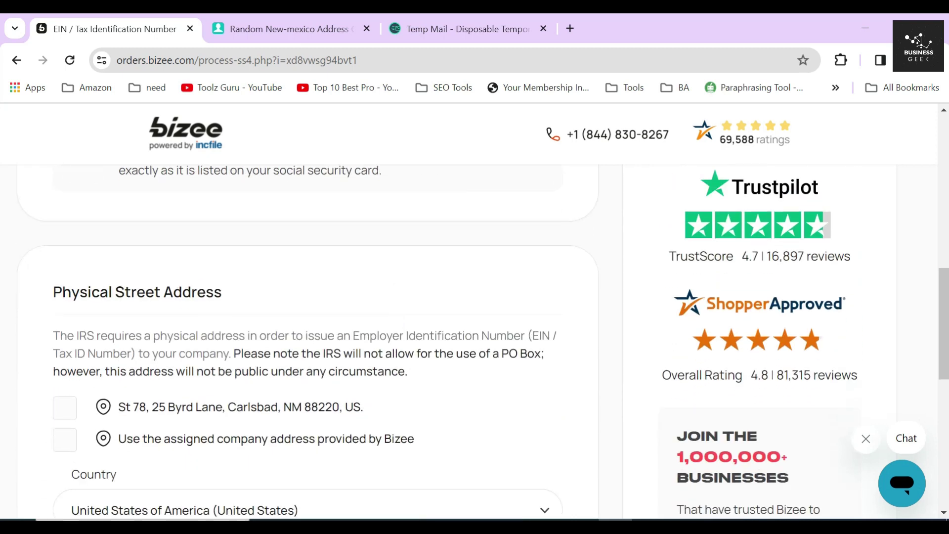
# Step: Check 'Use the assigned company address provided by Bizee' for the EIN street address and submit
pyautogui.doubleClick(132, 262)
pyautogui.click(132, 261)
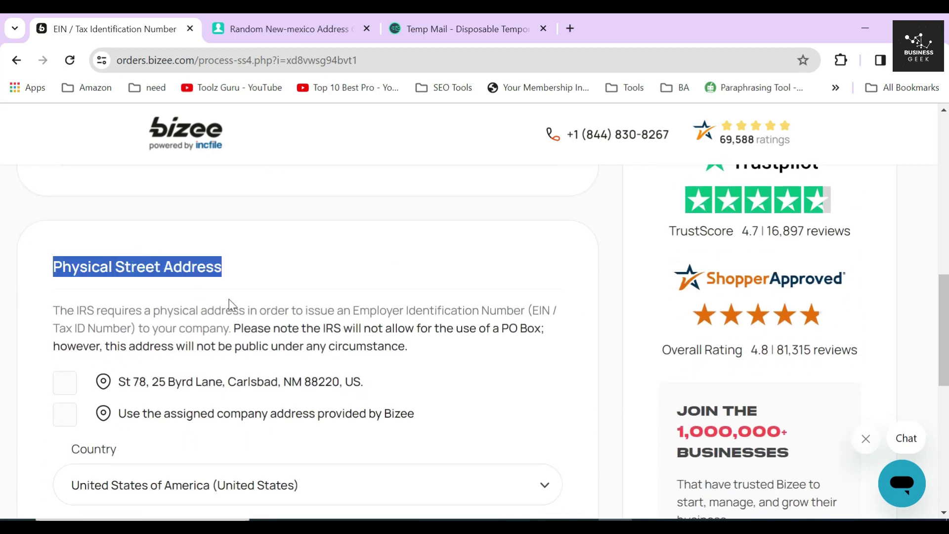
pyautogui.click(199, 374)
pyautogui.click(69, 421)
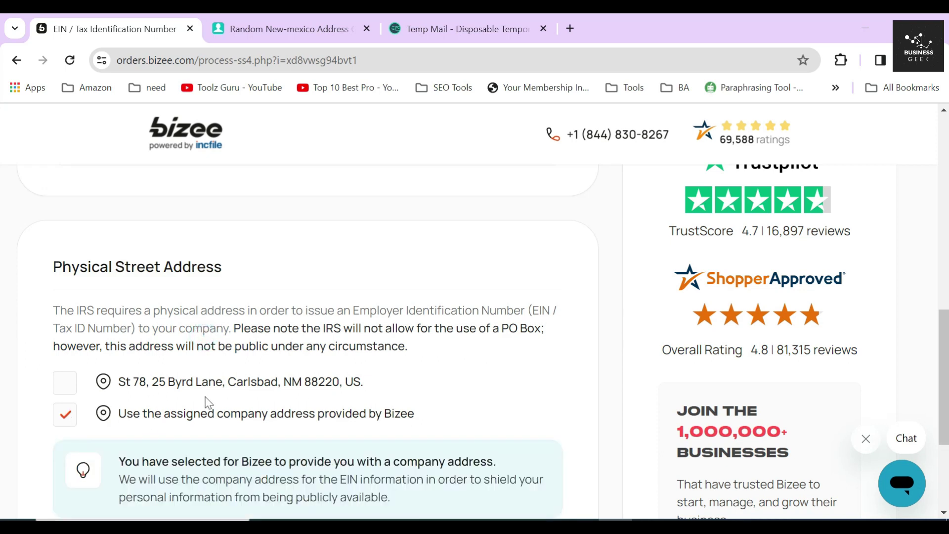
pyautogui.moveTo(483, 417); pyautogui.dragTo(118, 420)
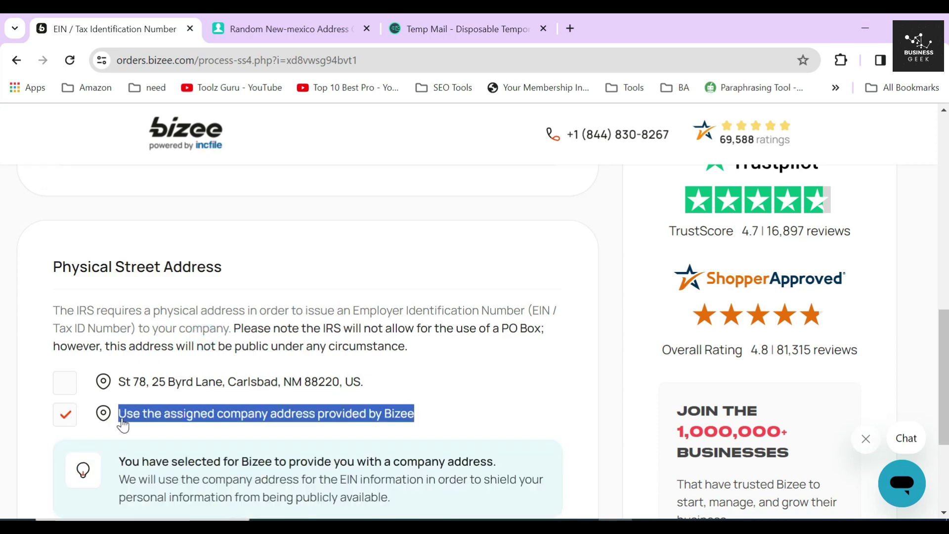
pyautogui.scroll(-2, 221, 385)
pyautogui.click(46, 306)
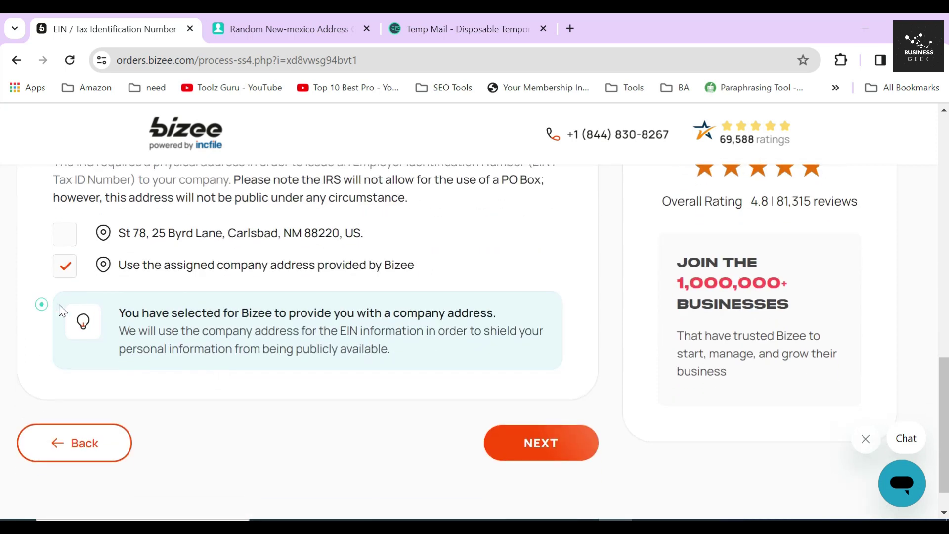
pyautogui.click(523, 454)
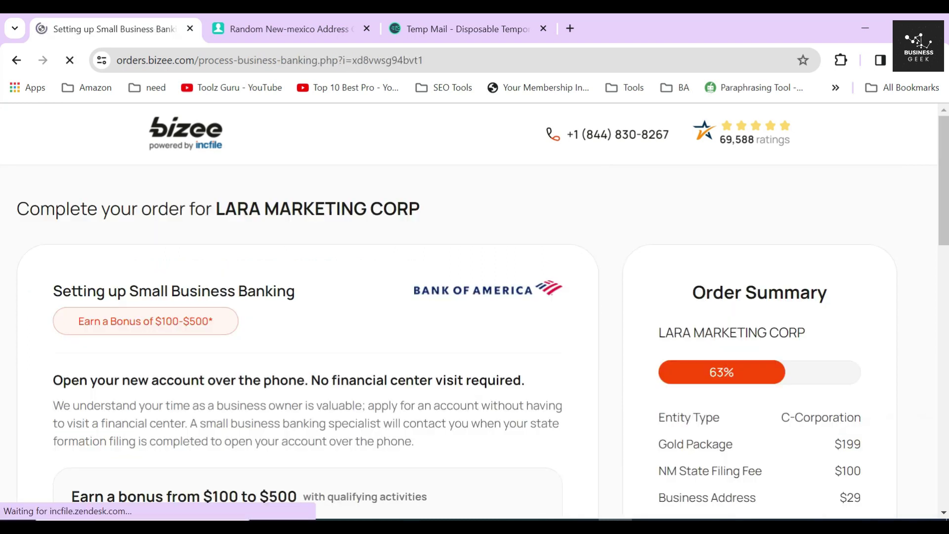
# Step: Review the Small Business Banking offer, including the physical residence requirement
pyautogui.tripleClick(180, 284)
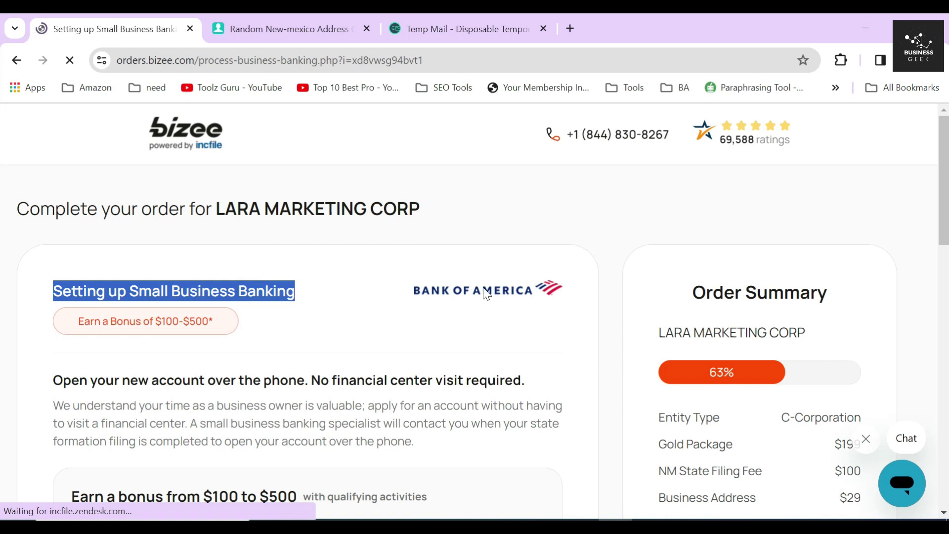
pyautogui.click(477, 273)
pyautogui.scroll(-2, 356, 339)
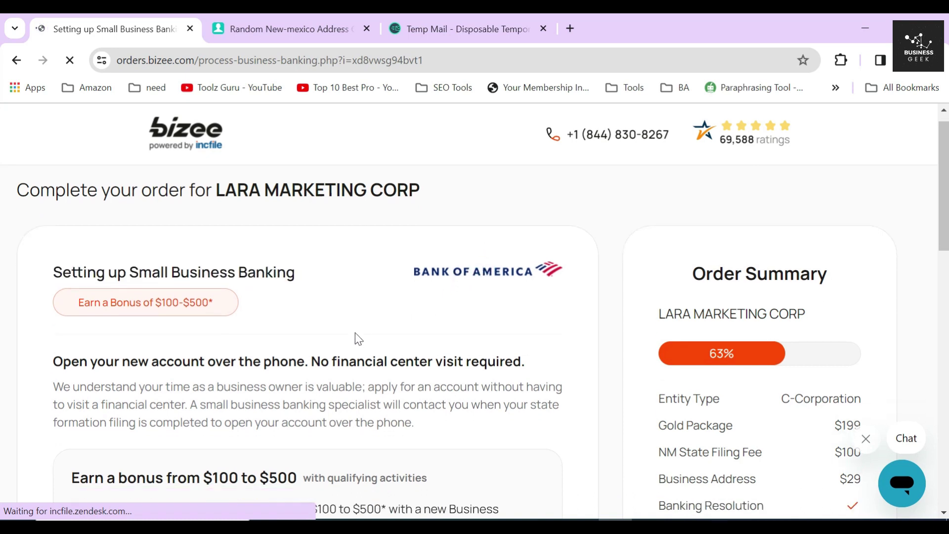
pyautogui.moveTo(54, 305); pyautogui.dragTo(543, 313)
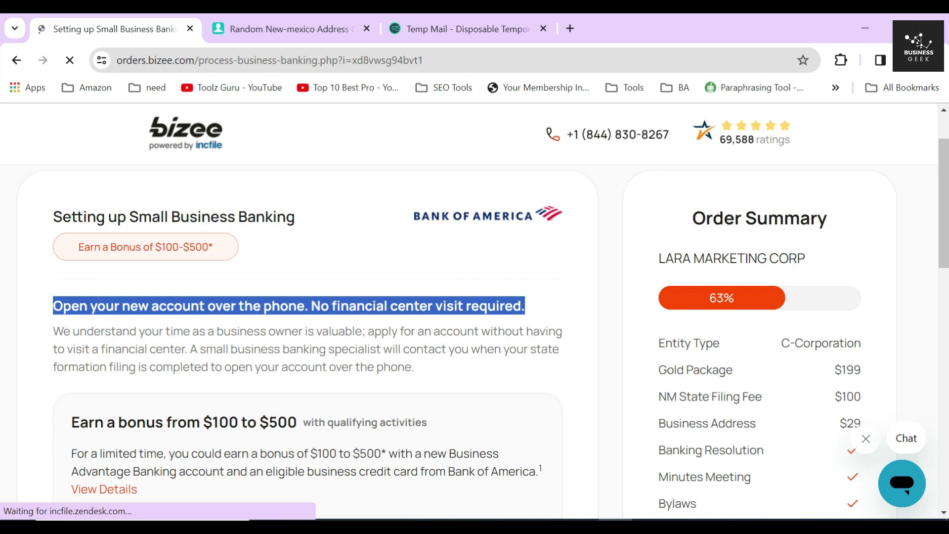
pyautogui.click(311, 341)
pyautogui.scroll(-9, 311, 341)
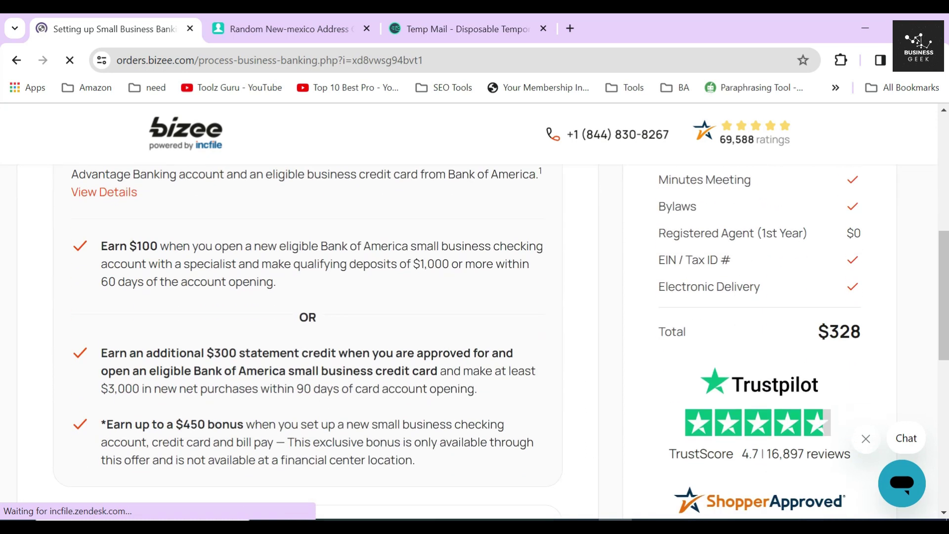
pyautogui.scroll(-5, 312, 345)
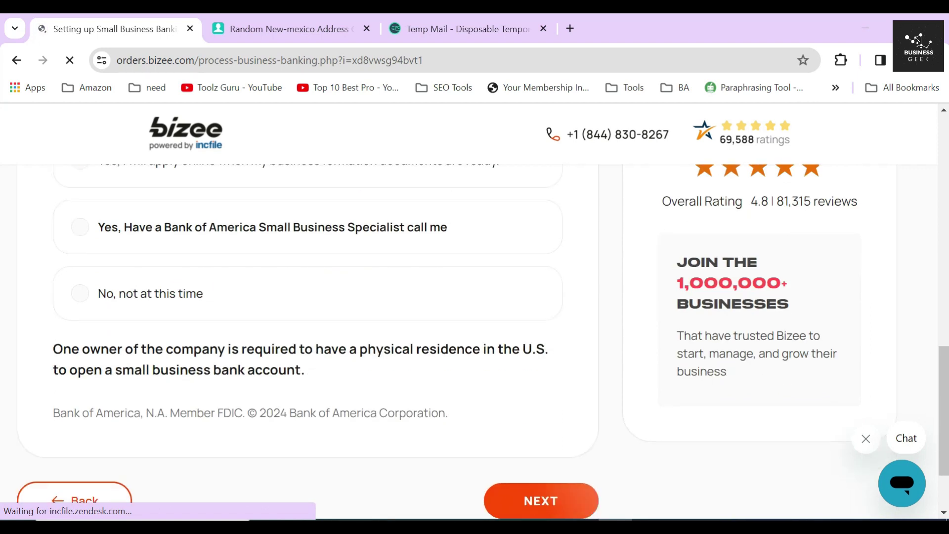
pyautogui.moveTo(48, 356); pyautogui.dragTo(314, 371)
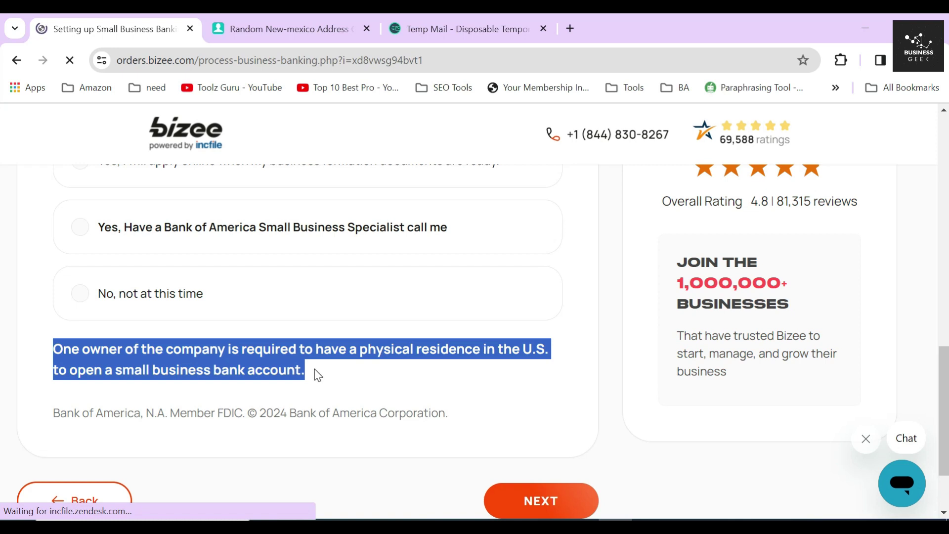
# Step: Choose 'No, not at this time' for banking and continue to the tax consultation
pyautogui.scroll(5, 314, 370)
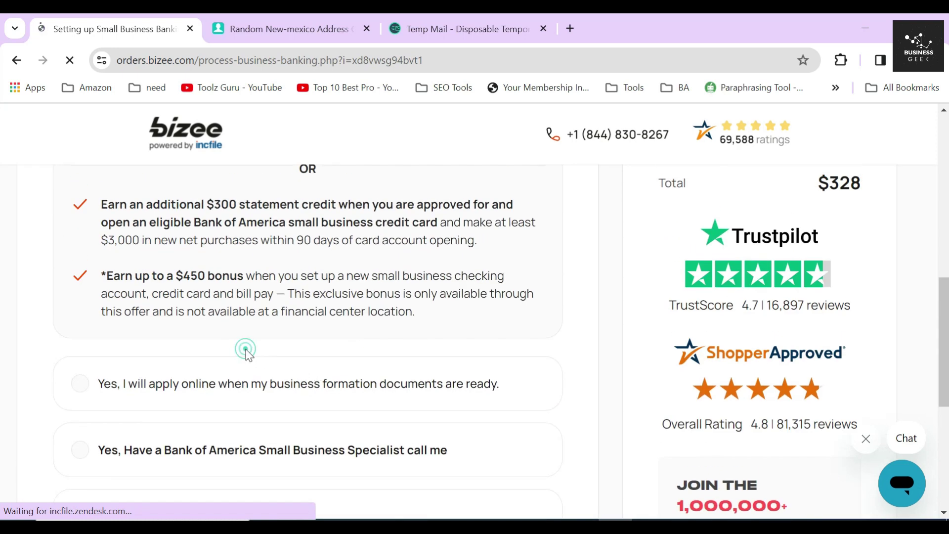
pyautogui.scroll(-2, 249, 352)
pyautogui.scroll(-4, 245, 348)
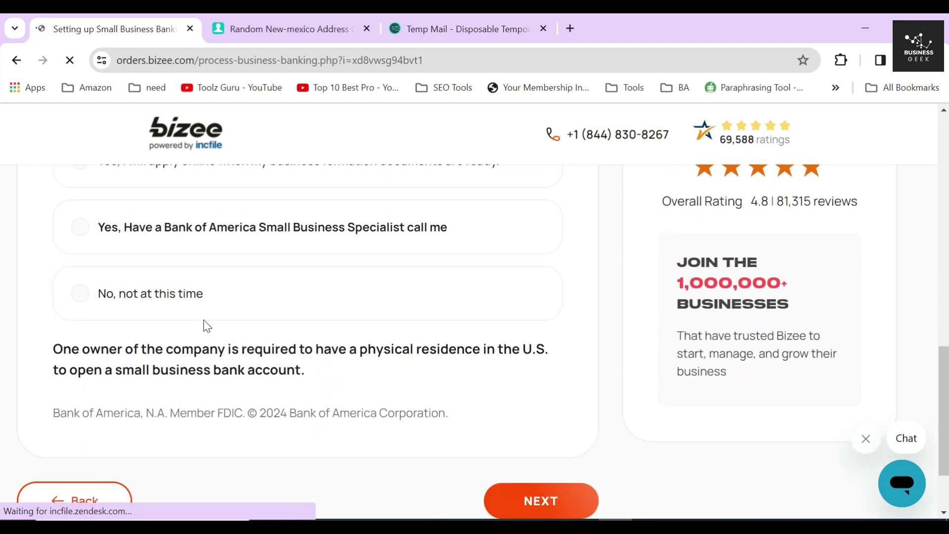
pyautogui.click(153, 294)
pyautogui.scroll(-2, 487, 412)
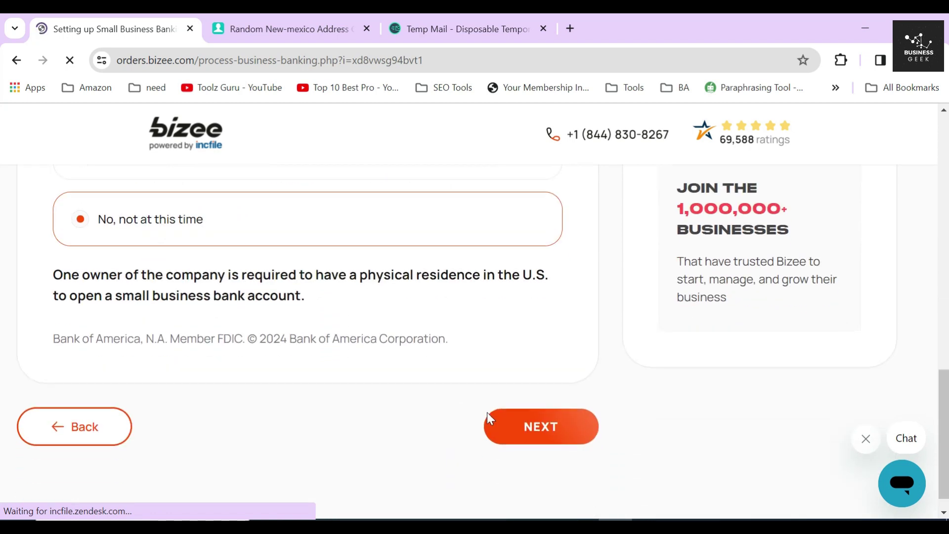
pyautogui.click(545, 431)
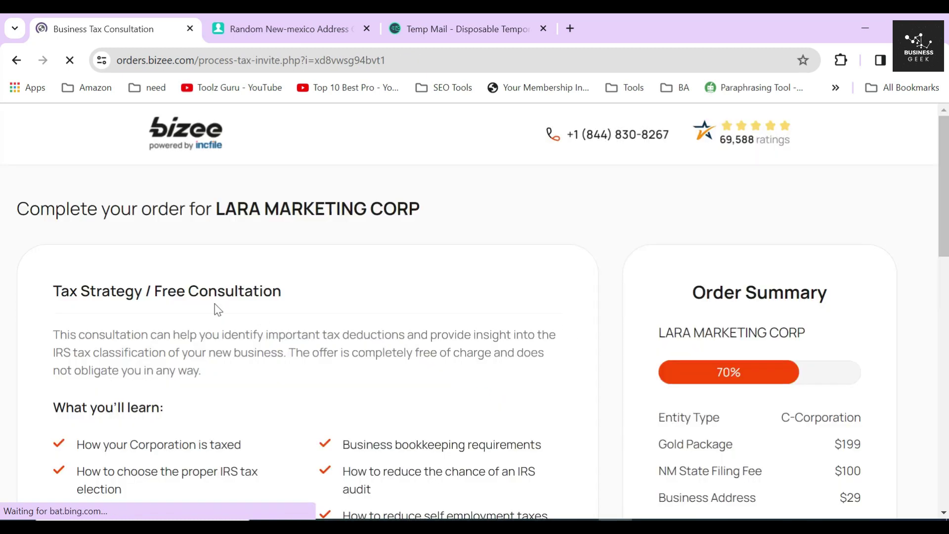
# Step: Select 'Yes, I would like to receive the Business Tax Consultation (FREE)'
pyautogui.moveTo(52, 291); pyautogui.dragTo(310, 290)
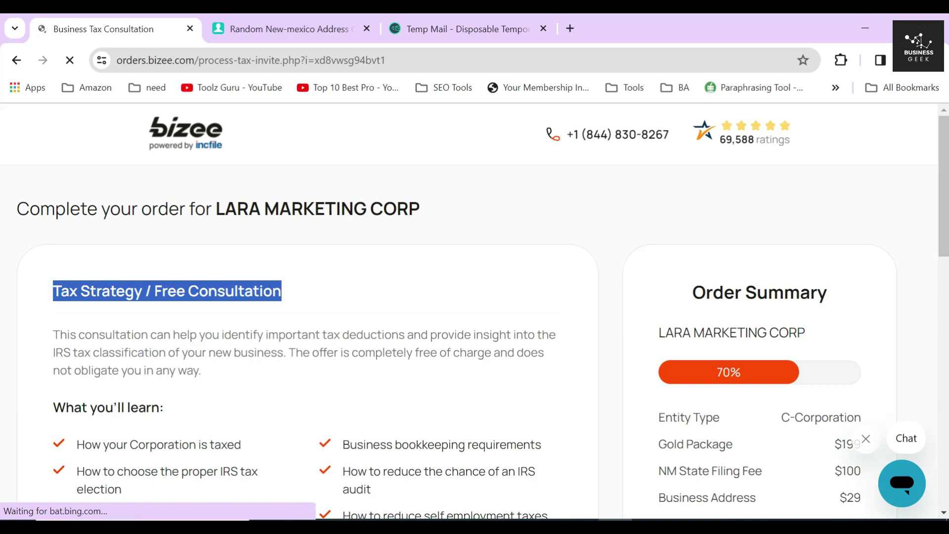
pyautogui.scroll(-5, 461, 365)
pyautogui.click(465, 368)
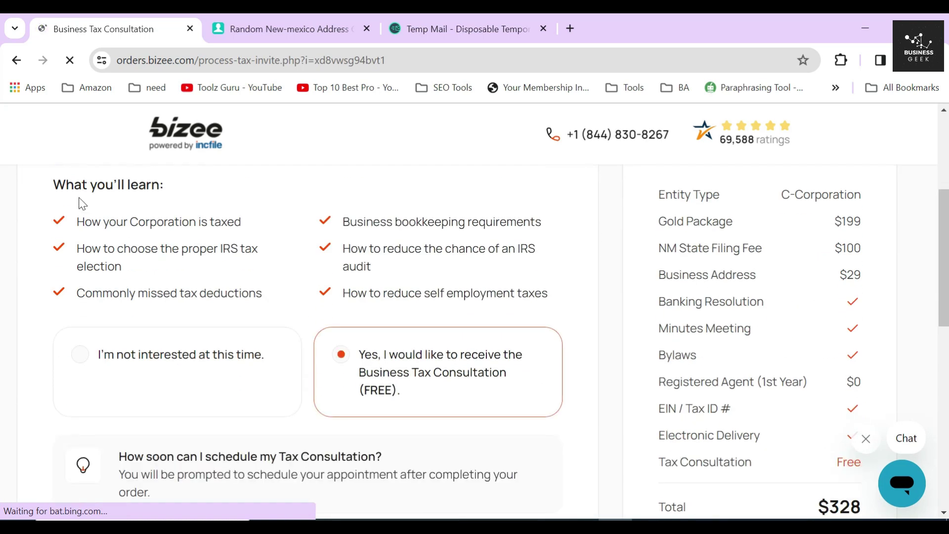
# Step: Review the consultation topics and continue to Business Licenses and Permits
pyautogui.tripleClick(102, 227)
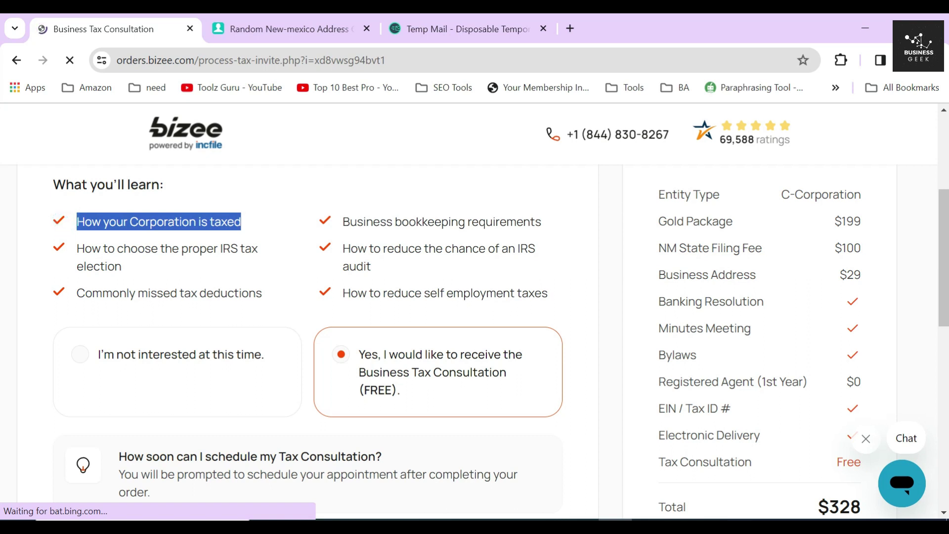
pyautogui.tripleClick(78, 252)
pyautogui.tripleClick(84, 292)
pyautogui.click(338, 227)
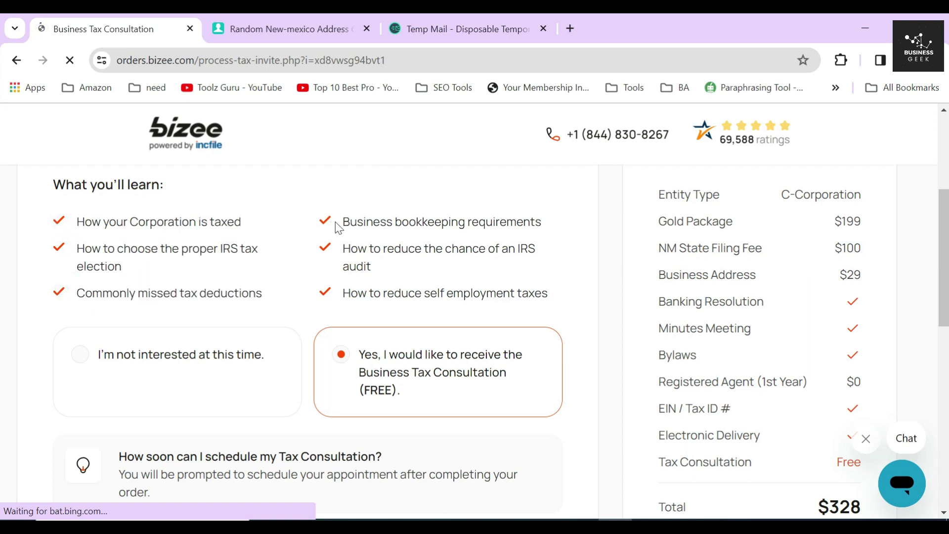
pyautogui.tripleClick(338, 228)
pyautogui.tripleClick(343, 253)
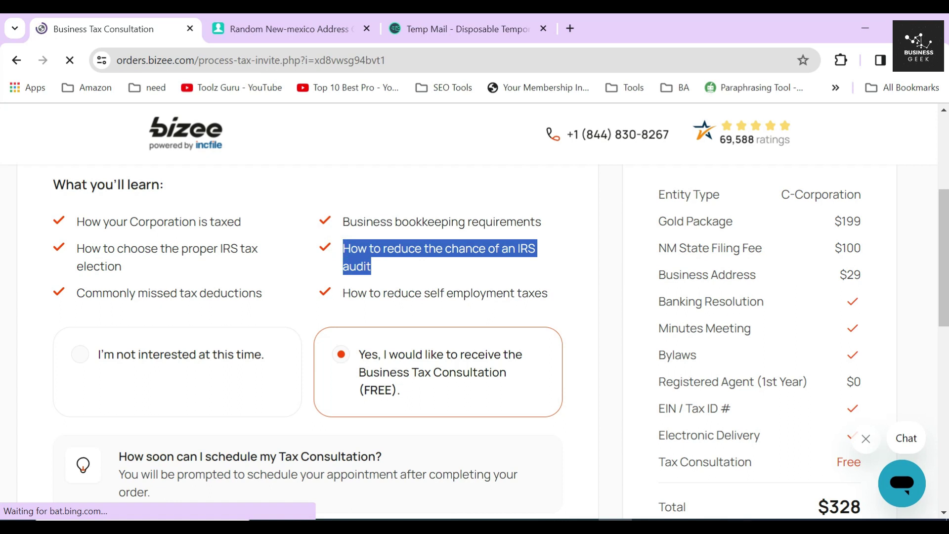
pyautogui.moveTo(341, 293); pyautogui.dragTo(554, 311)
pyautogui.scroll(-4, 430, 386)
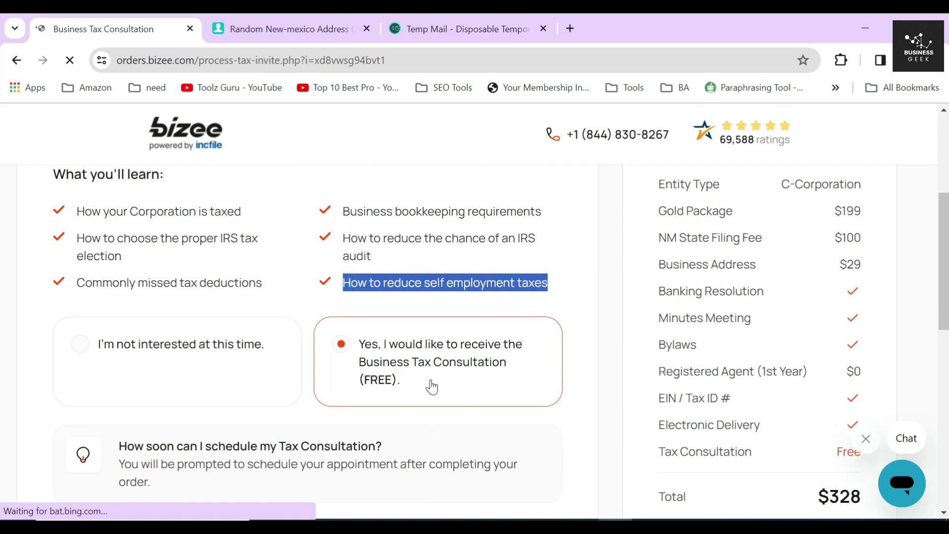
pyautogui.click(534, 369)
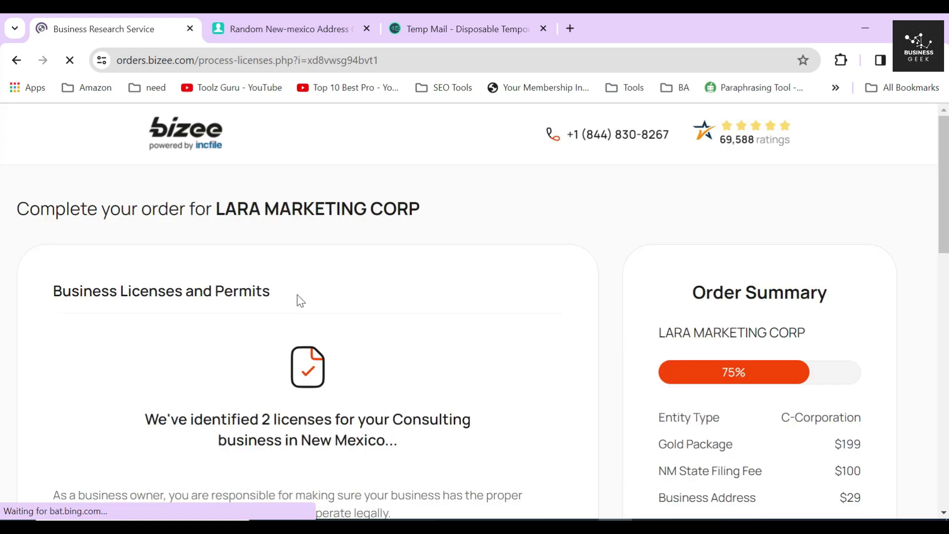
pyautogui.moveTo(53, 293); pyautogui.dragTo(397, 295)
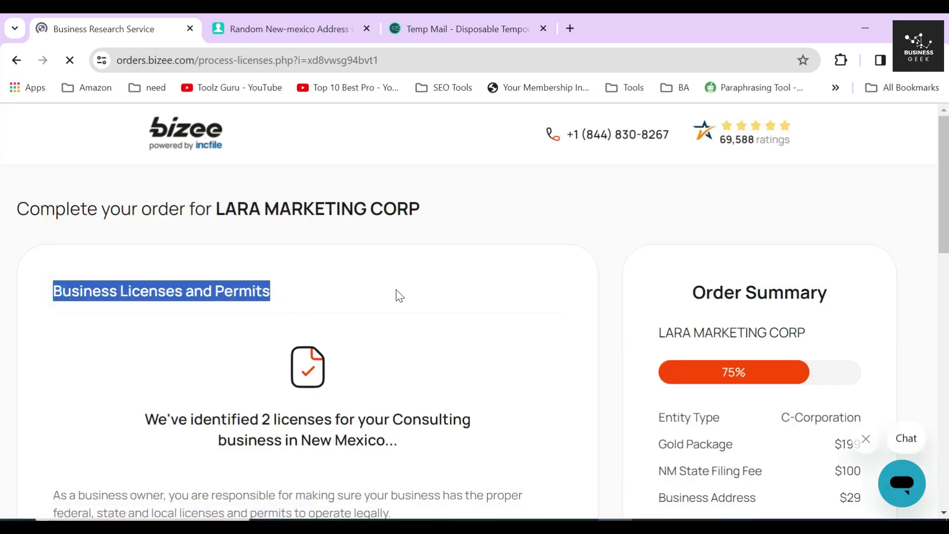
# Step: Review the New Mexico licenses section and the $99 research option's request for a research address
pyautogui.click(330, 291)
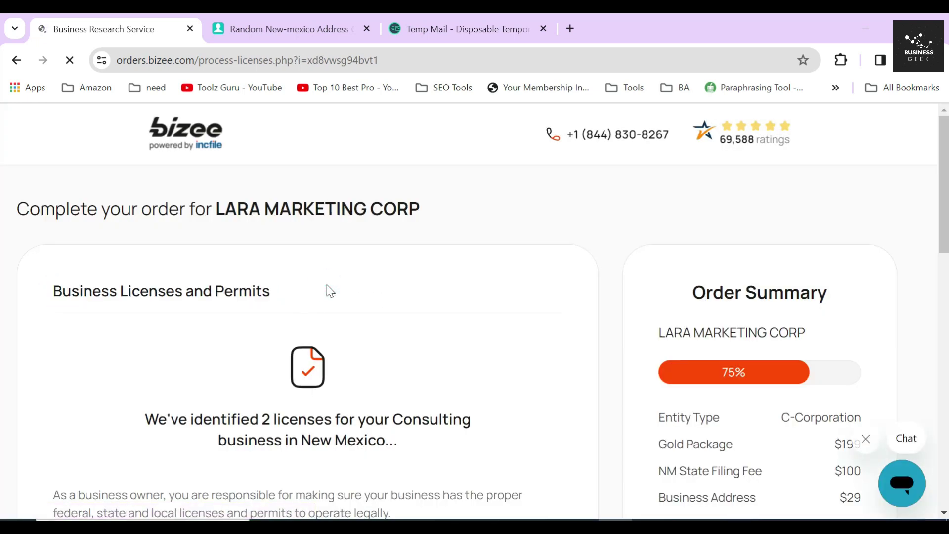
pyautogui.scroll(-3, 330, 291)
pyautogui.moveTo(386, 291); pyautogui.dragTo(332, 270)
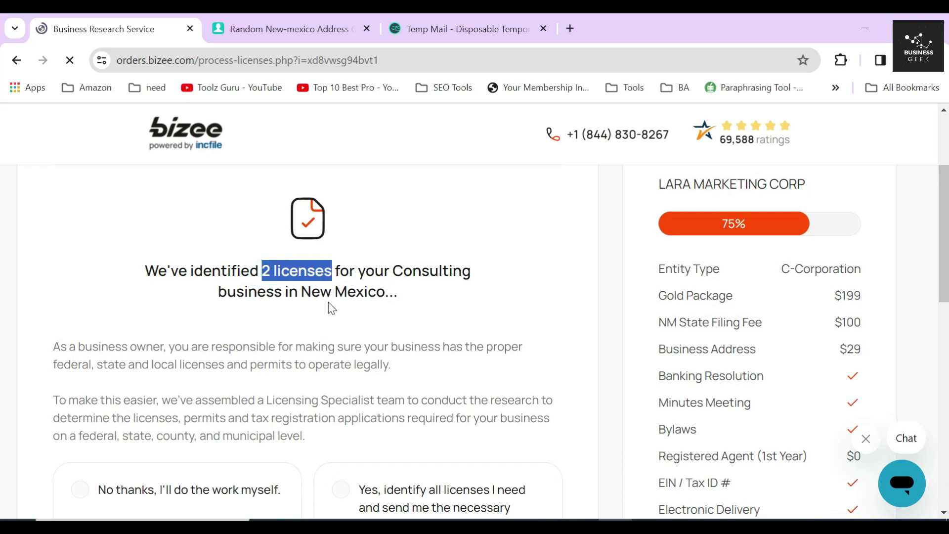
pyautogui.scroll(-6, 330, 308)
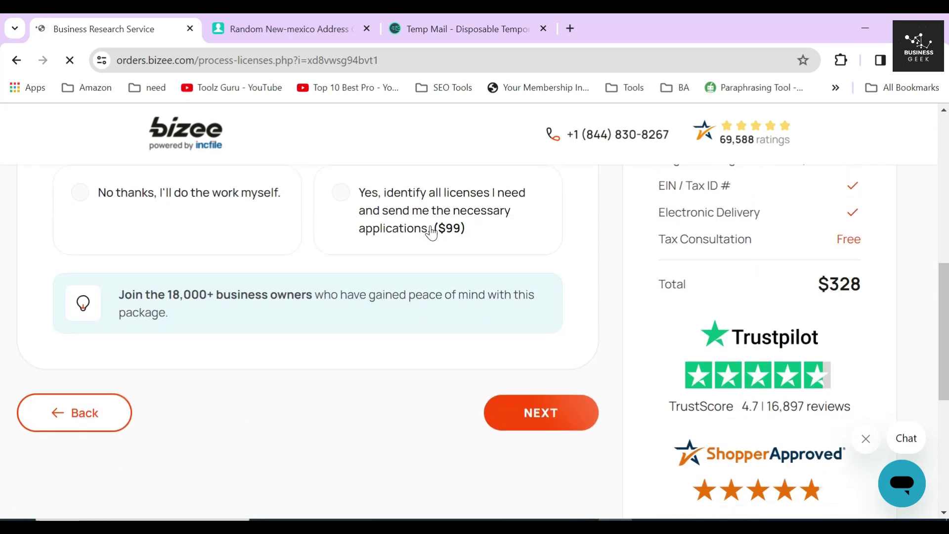
pyautogui.moveTo(430, 228); pyautogui.dragTo(483, 246)
pyautogui.scroll(2, 435, 275)
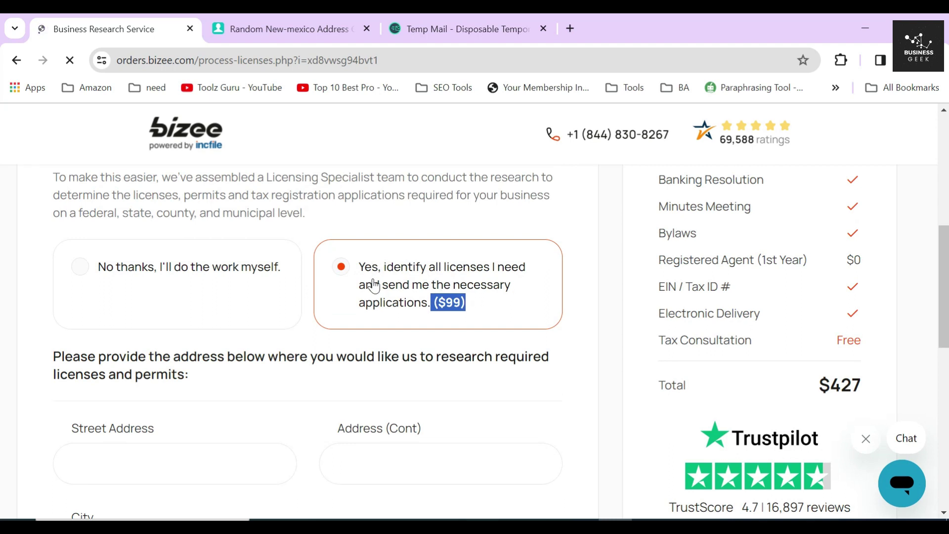
pyautogui.moveTo(53, 356); pyautogui.dragTo(202, 377)
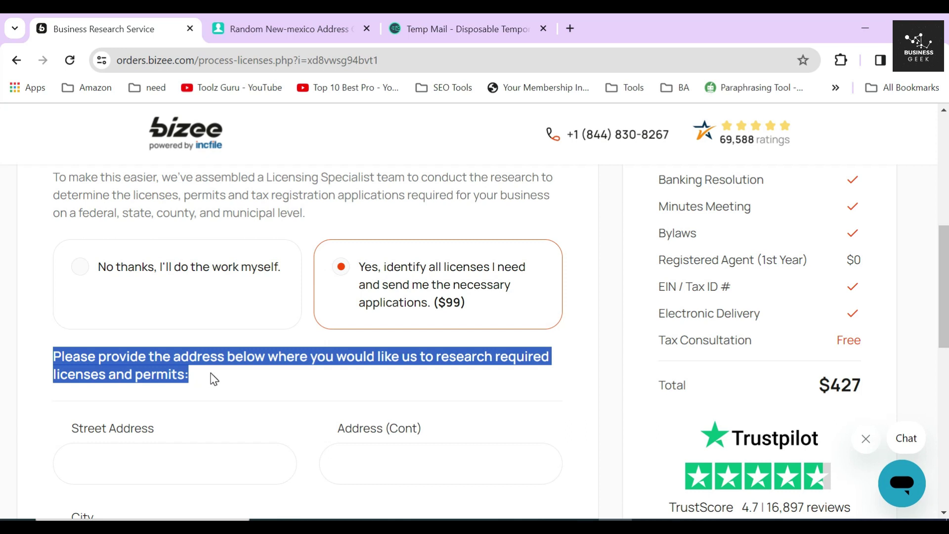
# Step: Go through the license research Street Address, Address (Cont) and City fields, leaving them empty
pyautogui.click(217, 382)
pyautogui.scroll(-3, 188, 368)
pyautogui.click(64, 282)
pyautogui.click(178, 270)
pyautogui.click(447, 270)
pyautogui.scroll(-3, 447, 269)
pyautogui.click(217, 239)
pyautogui.click(204, 319)
pyautogui.scroll(1, 454, 398)
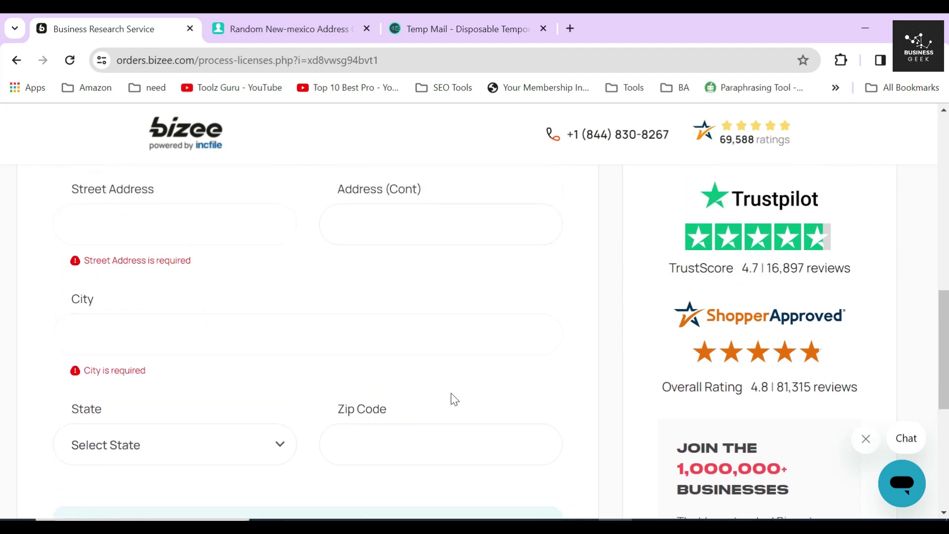
pyautogui.click(306, 346)
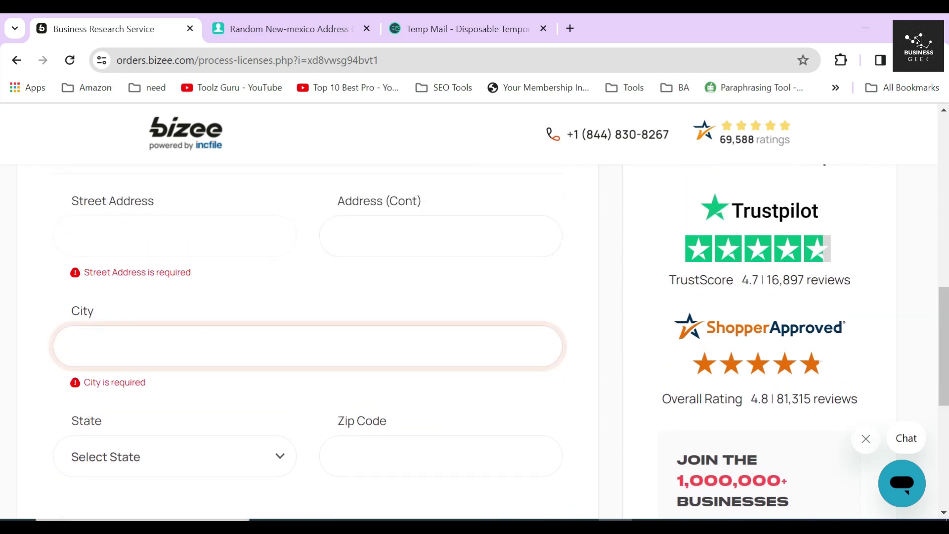
pyautogui.scroll(2, 340, 331)
pyautogui.click(340, 332)
pyautogui.click(318, 314)
pyautogui.press('Tab')
pyautogui.click(321, 326)
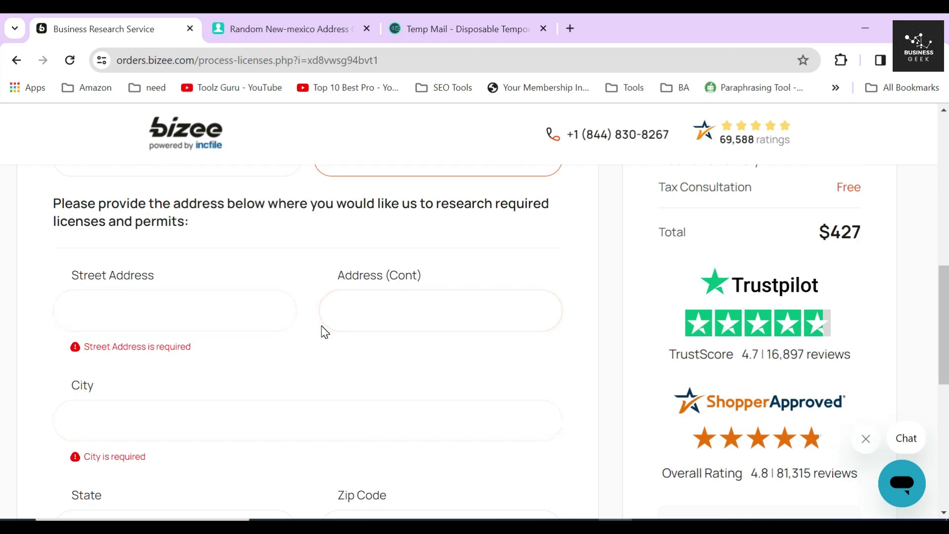
# Step: Check the Street Address suggestions and the Zip Code field, leaving the research address blank
pyautogui.scroll(-2, 324, 331)
pyautogui.click(214, 222)
pyautogui.click(415, 233)
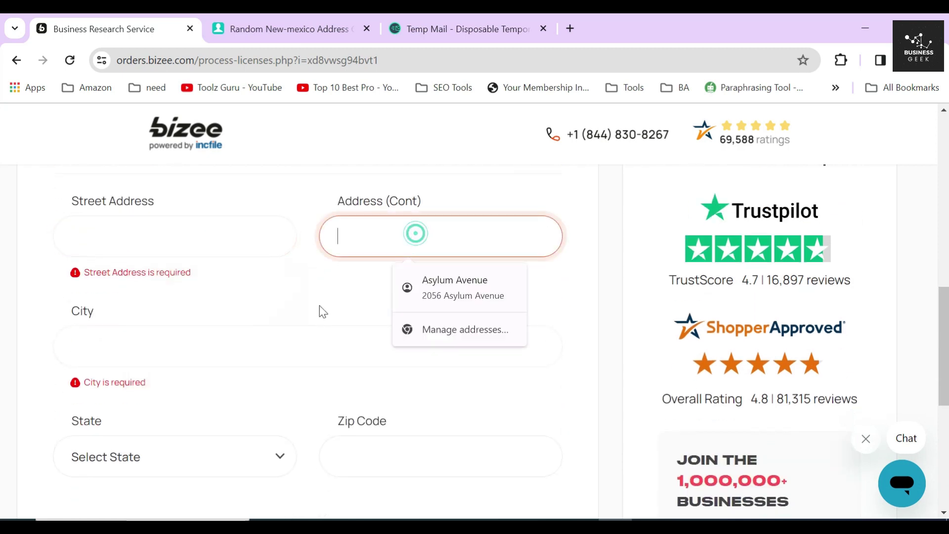
pyautogui.press('Tab')
pyautogui.scroll(-2, 267, 384)
pyautogui.click(342, 381)
pyautogui.click(261, 315)
pyautogui.scroll(3, 297, 334)
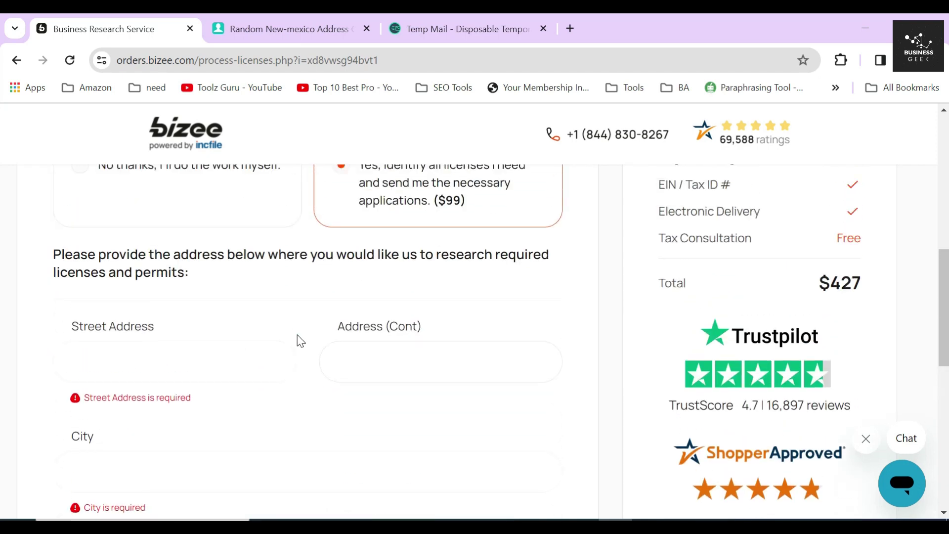
pyautogui.scroll(1, 301, 341)
pyautogui.scroll(2, 299, 336)
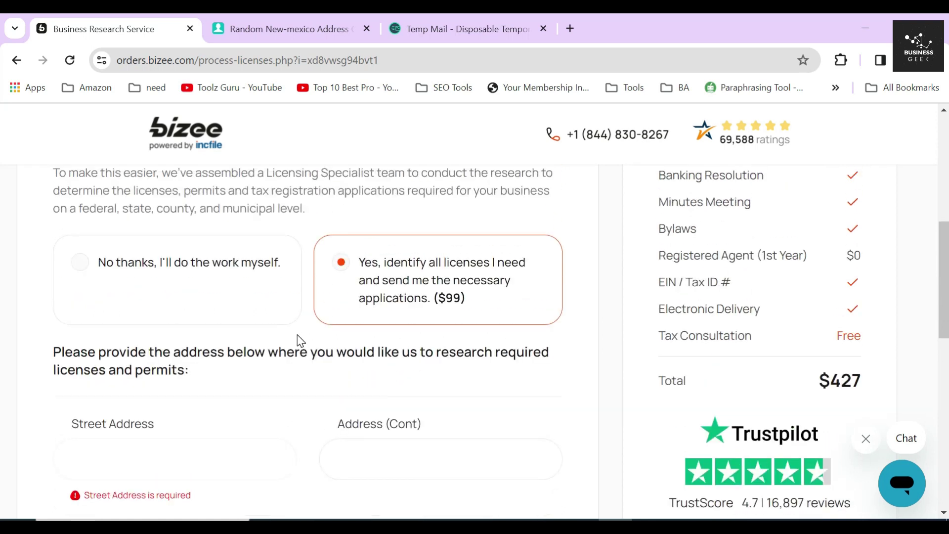
# Step: Choose 'No thanks, I'll do the work myself' to return the total to $328, then proceed
pyautogui.click(165, 274)
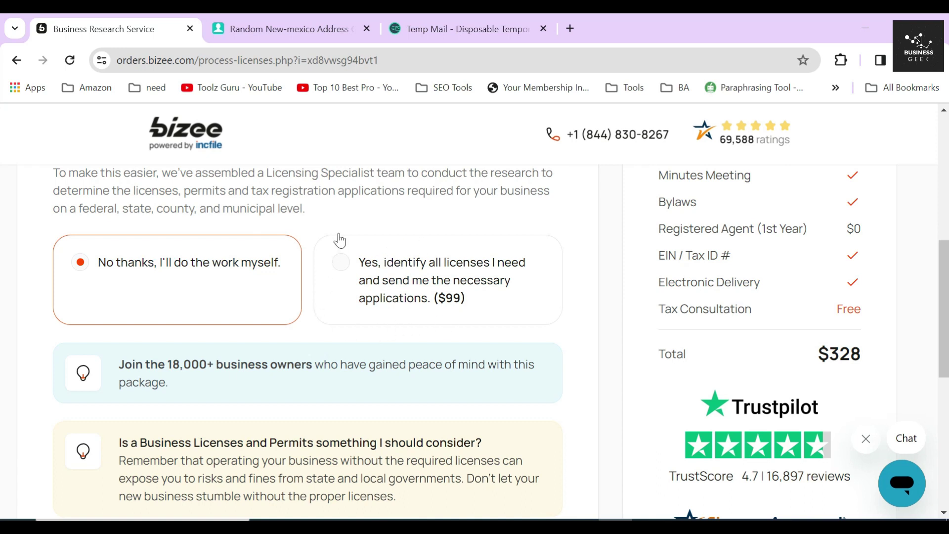
pyautogui.moveTo(120, 365); pyautogui.dragTo(178, 389)
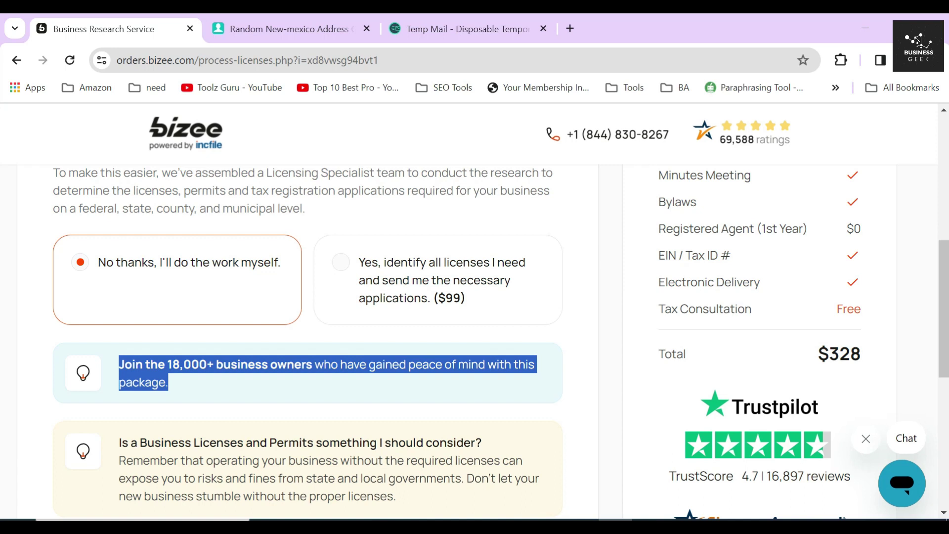
pyautogui.scroll(-3, 307, 341)
pyautogui.moveTo(118, 311); pyautogui.dragTo(404, 346)
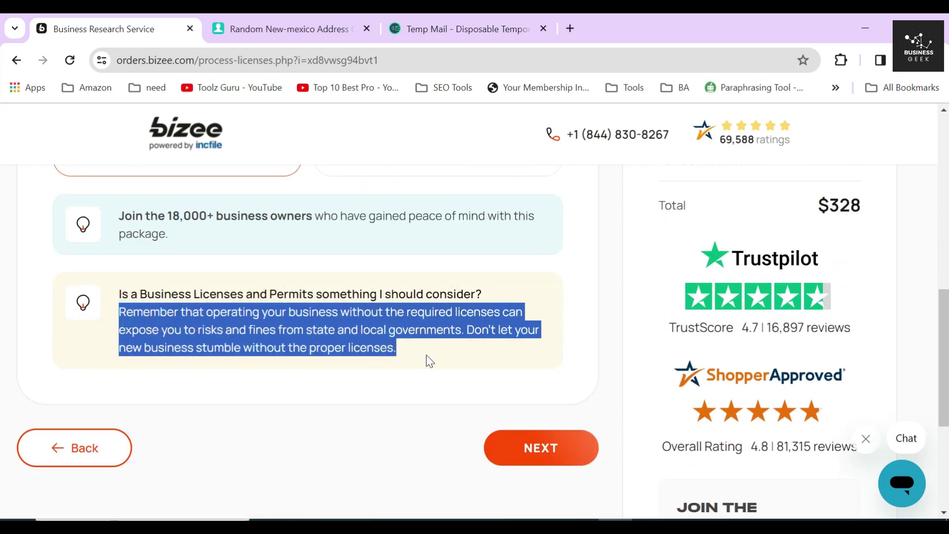
pyautogui.click(421, 420)
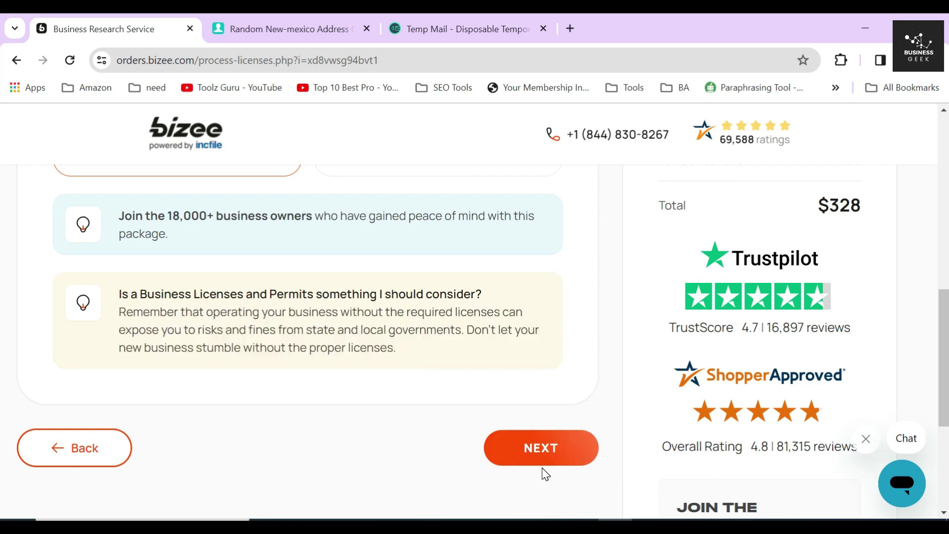
pyautogui.click(542, 452)
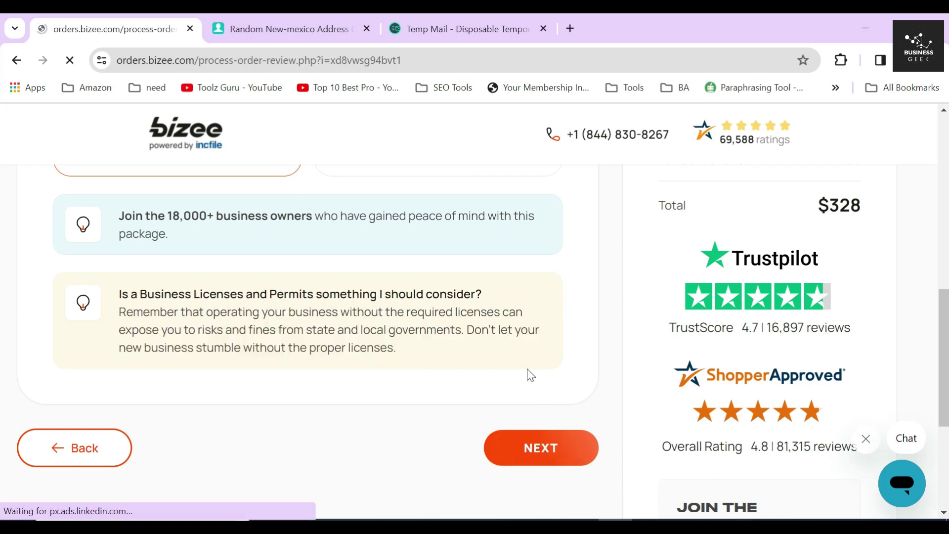
# Step: Review the Formation Info, Contact Info and Company Info sections of the LARA MARKETING CORP order
pyautogui.tripleClick(182, 283)
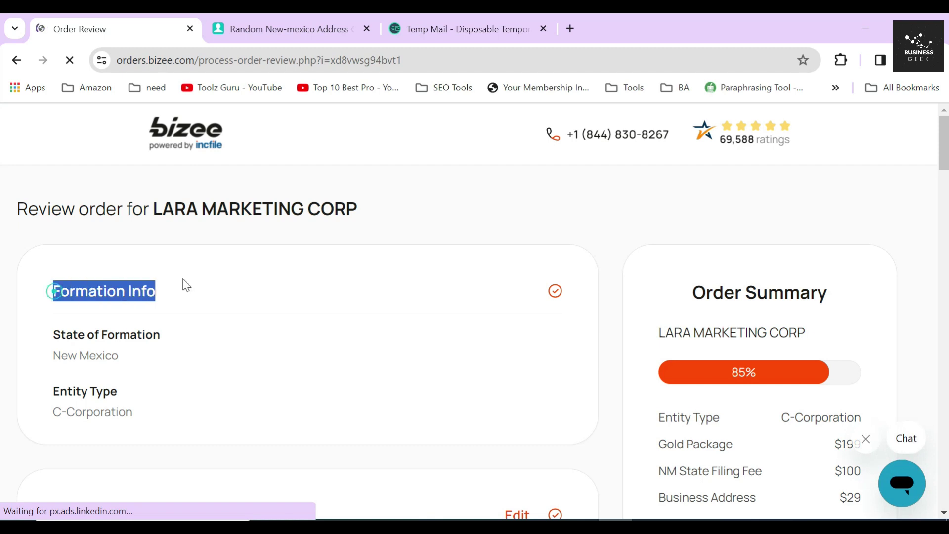
pyautogui.scroll(-3, 194, 282)
pyautogui.moveTo(55, 359); pyautogui.dragTo(157, 366)
pyautogui.click(208, 346)
pyautogui.scroll(-8, 142, 328)
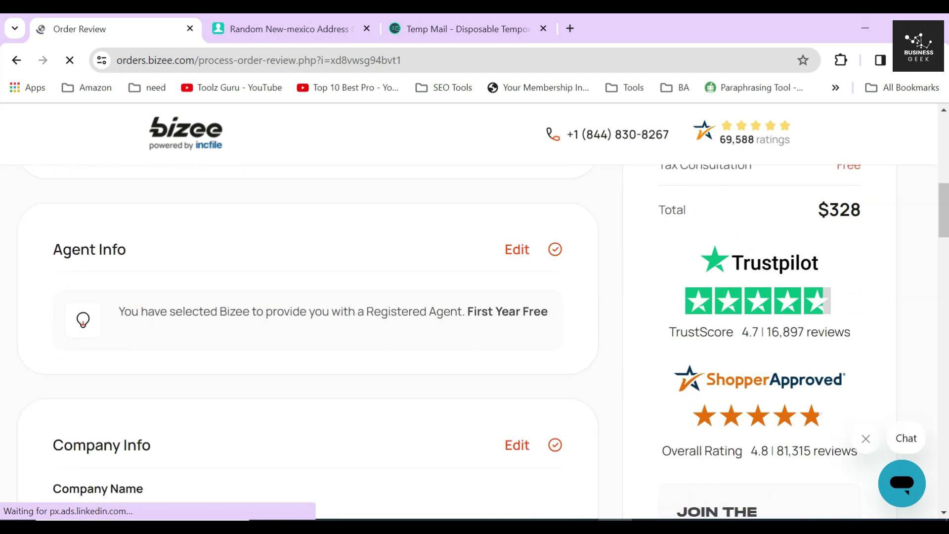
pyautogui.scroll(-4, 180, 273)
pyautogui.moveTo(46, 221); pyautogui.dragTo(197, 221)
pyautogui.click(210, 218)
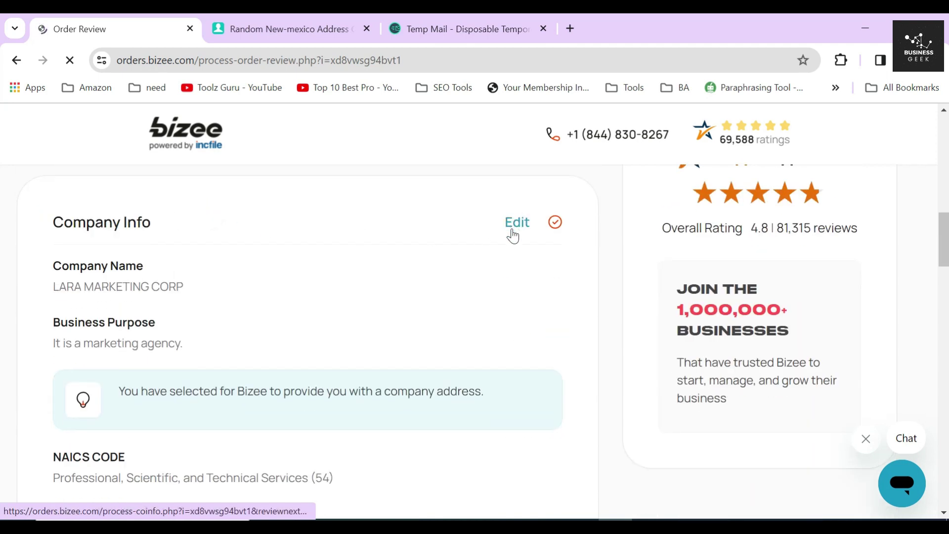
# Step: Review the Director Info and remaining sections, then submit the review to reach Payment Information
pyautogui.scroll(-5, 375, 242)
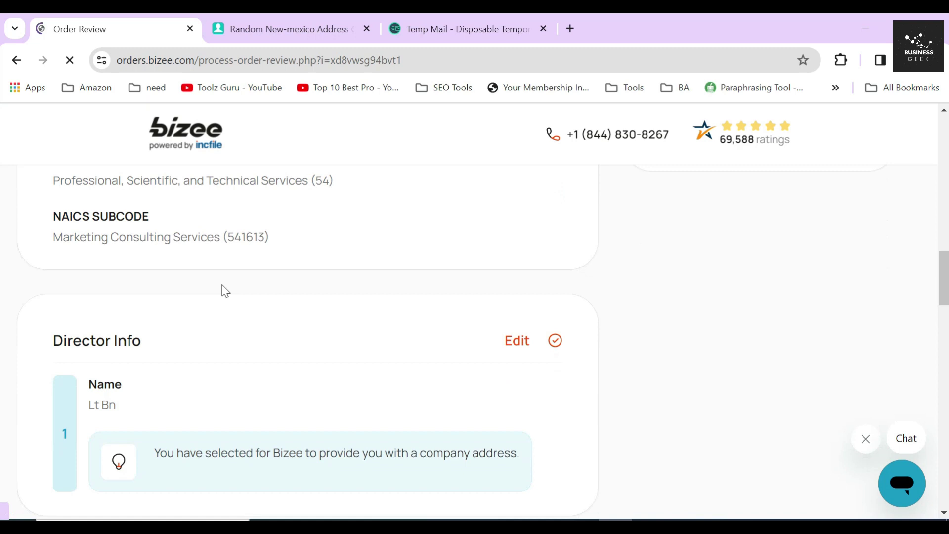
pyautogui.moveTo(55, 347); pyautogui.dragTo(203, 336)
pyautogui.click(204, 337)
pyautogui.scroll(-10, 286, 317)
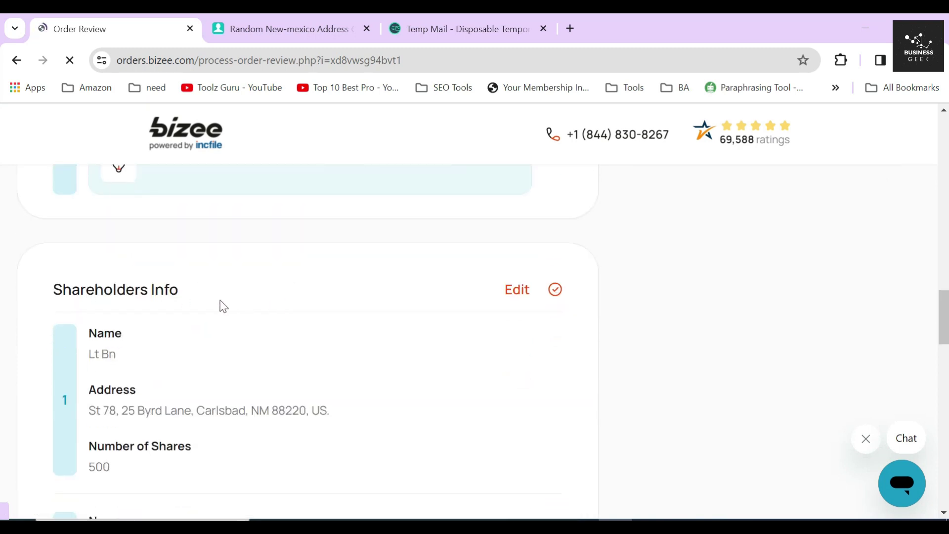
pyautogui.scroll(-4, 274, 294)
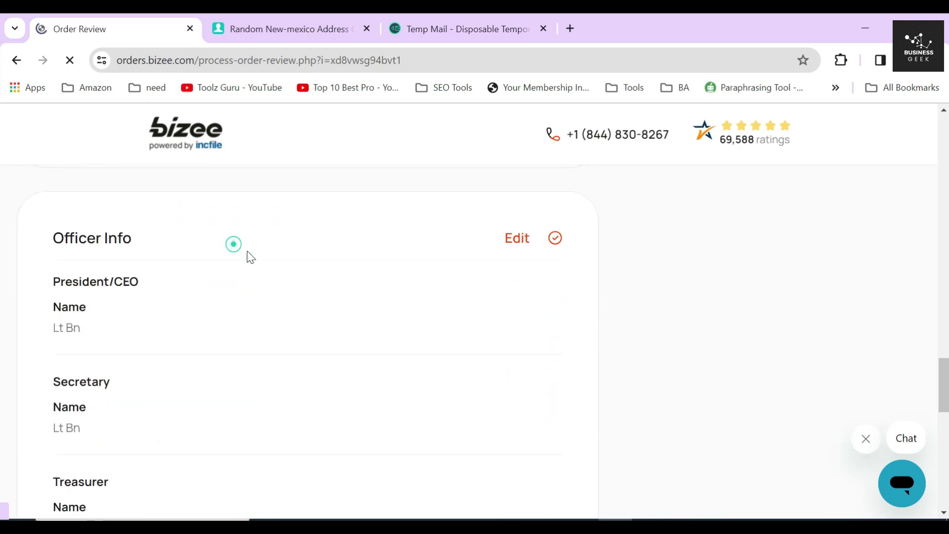
pyautogui.scroll(-4, 252, 259)
pyautogui.scroll(-4, 257, 247)
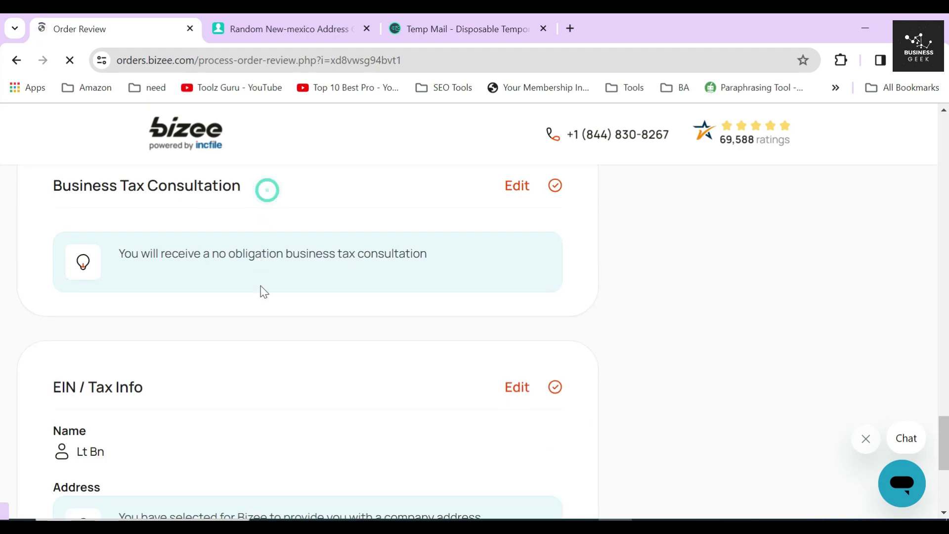
pyautogui.scroll(-5, 282, 381)
pyautogui.click(544, 399)
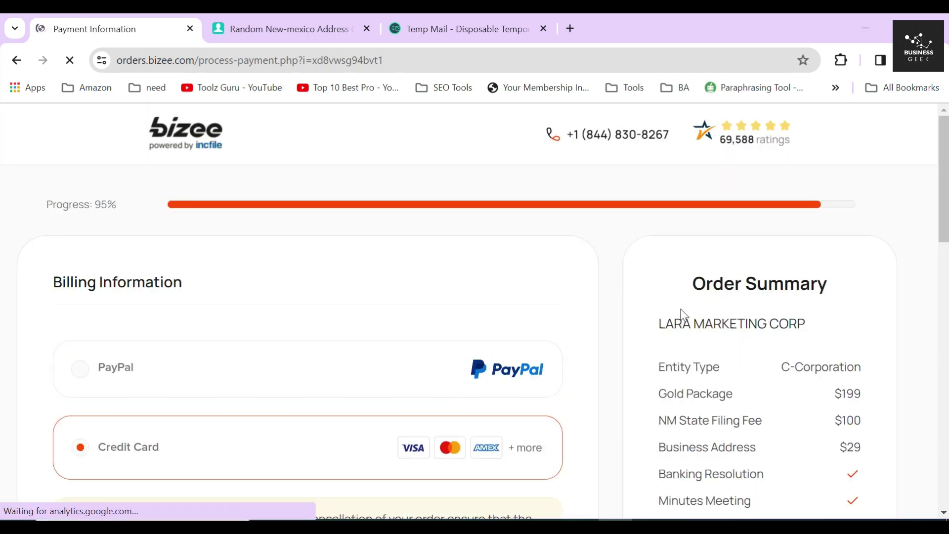
pyautogui.moveTo(694, 288); pyautogui.dragTo(834, 285)
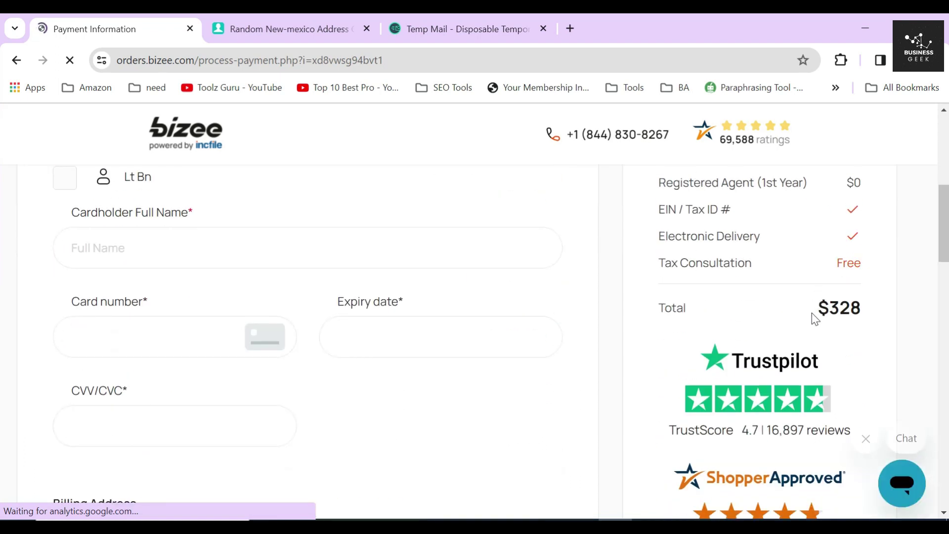
pyautogui.moveTo(815, 313); pyautogui.dragTo(868, 318)
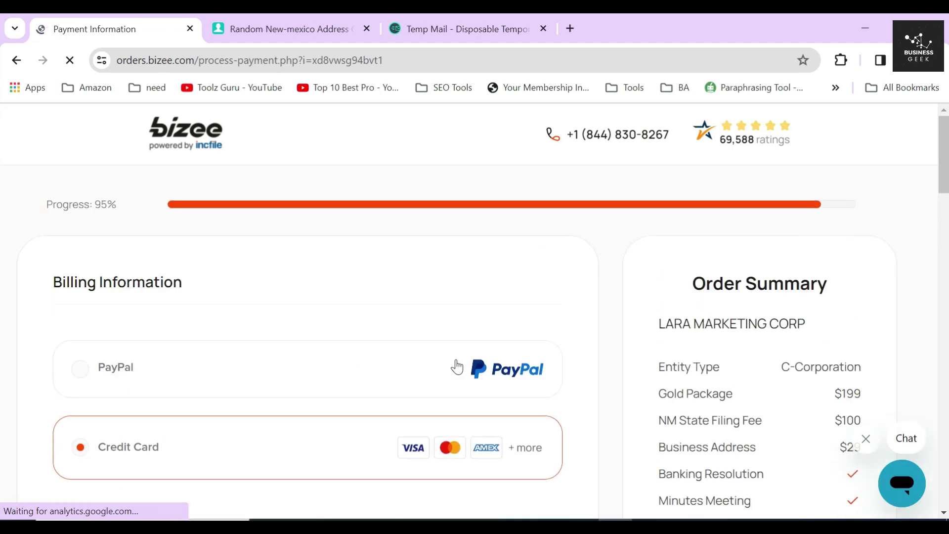
pyautogui.tripleClick(67, 285)
pyautogui.scroll(-1, 99, 288)
pyautogui.click(31, 297)
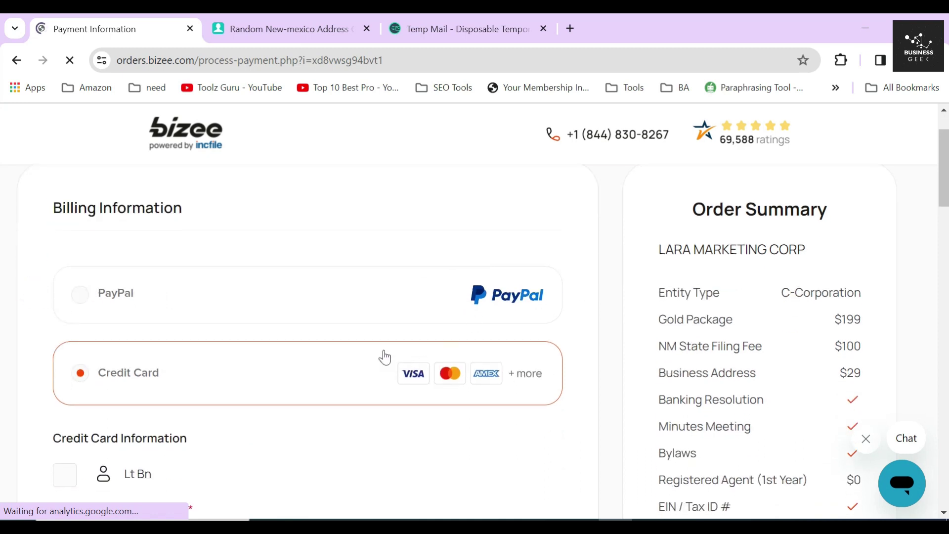
pyautogui.scroll(-4, 376, 352)
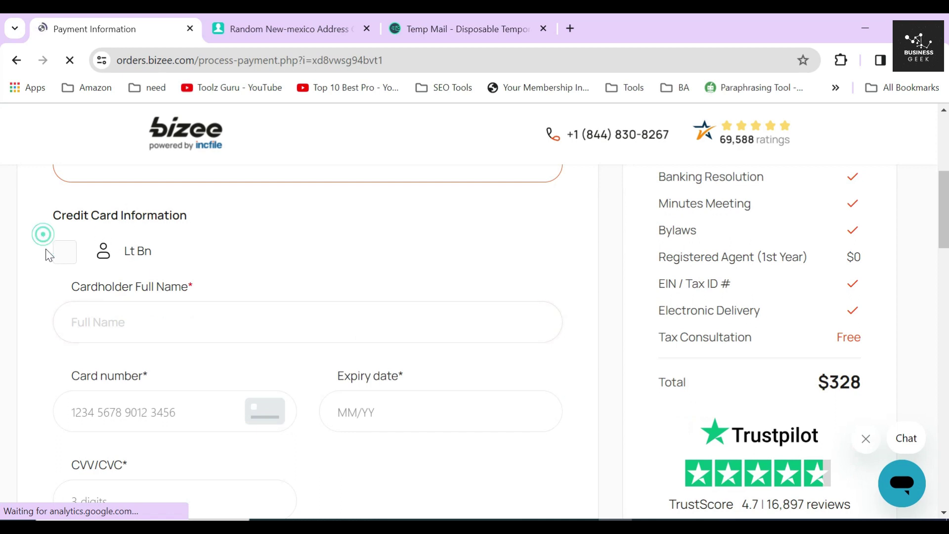
pyautogui.scroll(-7, 69, 286)
pyautogui.scroll(-1, 99, 322)
pyautogui.click(99, 323)
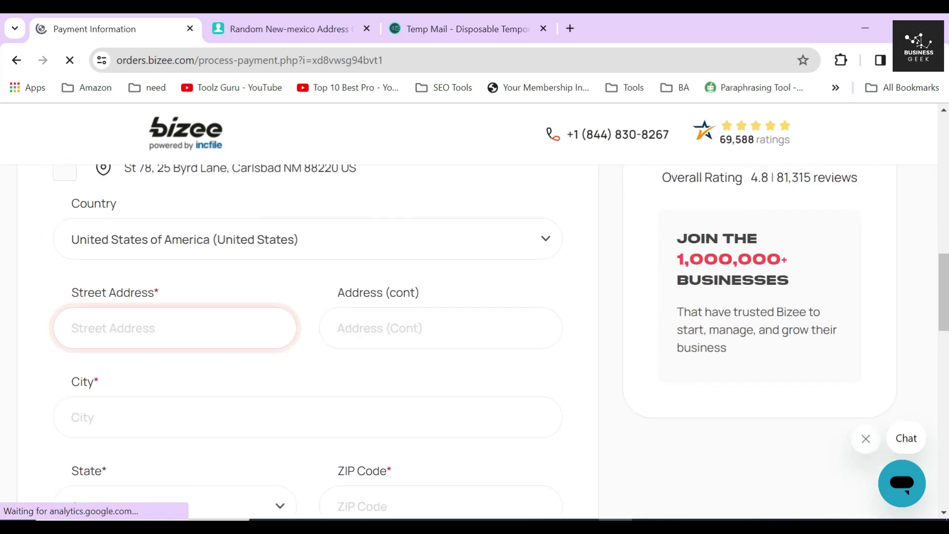
pyautogui.scroll(10, 612, 313)
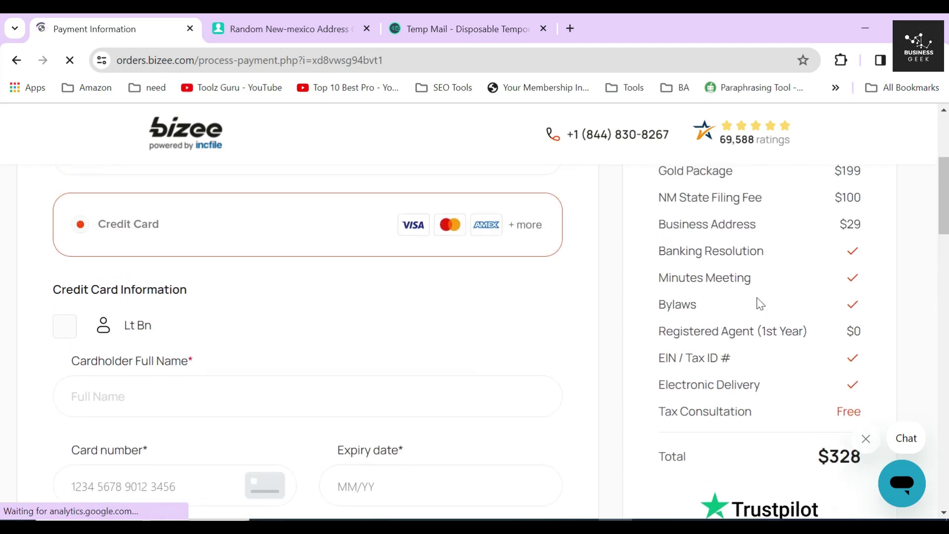
pyautogui.scroll(1, 667, 229)
pyautogui.moveTo(659, 218); pyautogui.dragTo(771, 452)
pyautogui.scroll(-4, 725, 371)
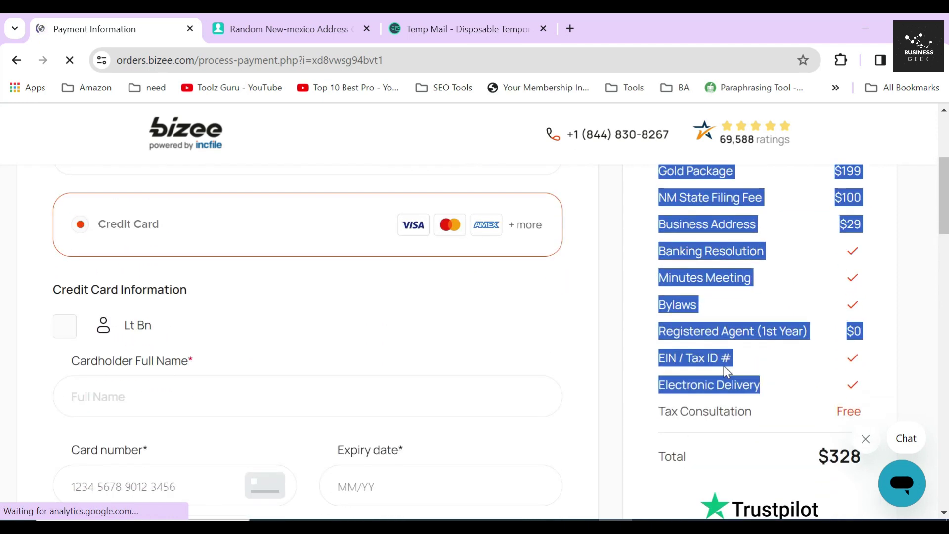
pyautogui.moveTo(818, 307); pyautogui.dragTo(880, 311)
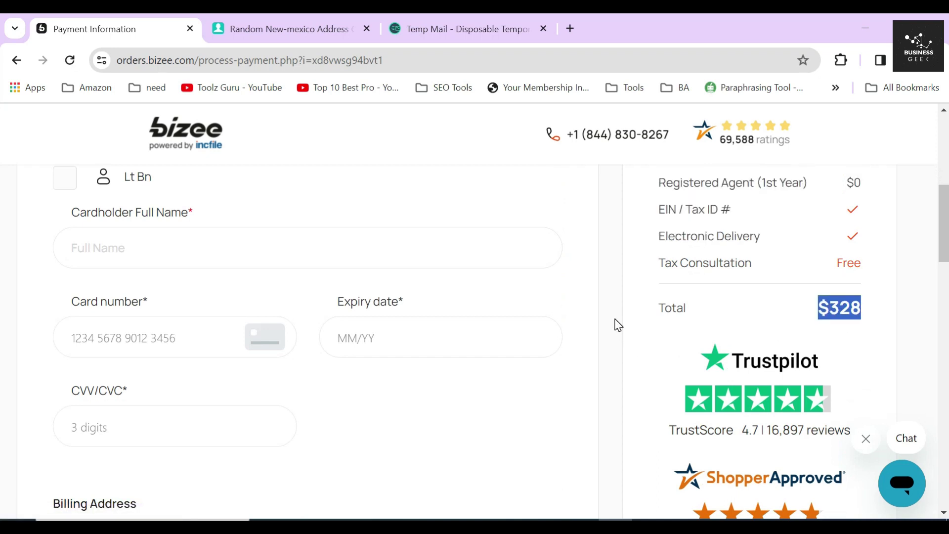